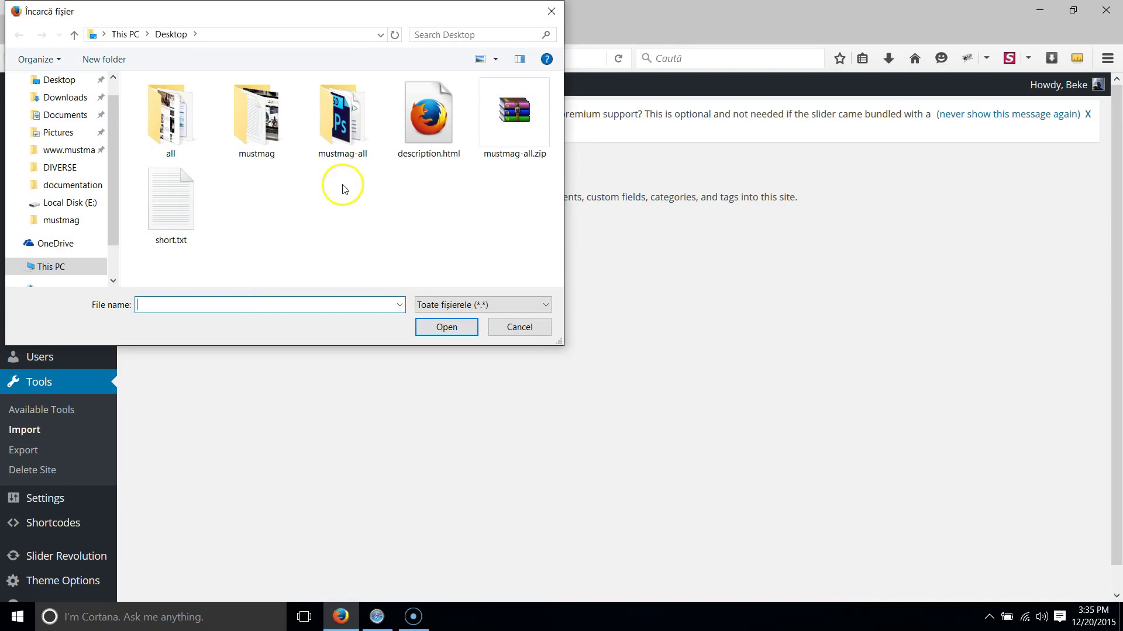
Step: Choose demo.xml from the Desktop's mustmag-all folder and upload it for the WordPress import
{"action": "left_click", "coordinate": [336, 123]}
{"action": "double_click", "coordinate": [336, 122]}
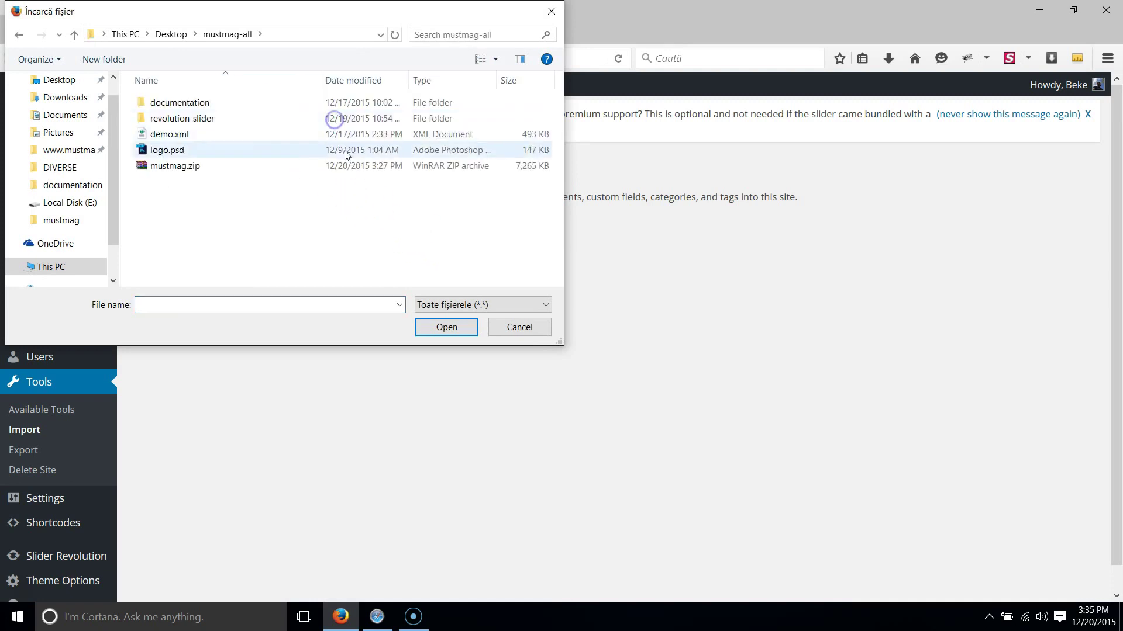
{"action": "double_click", "coordinate": [174, 135]}
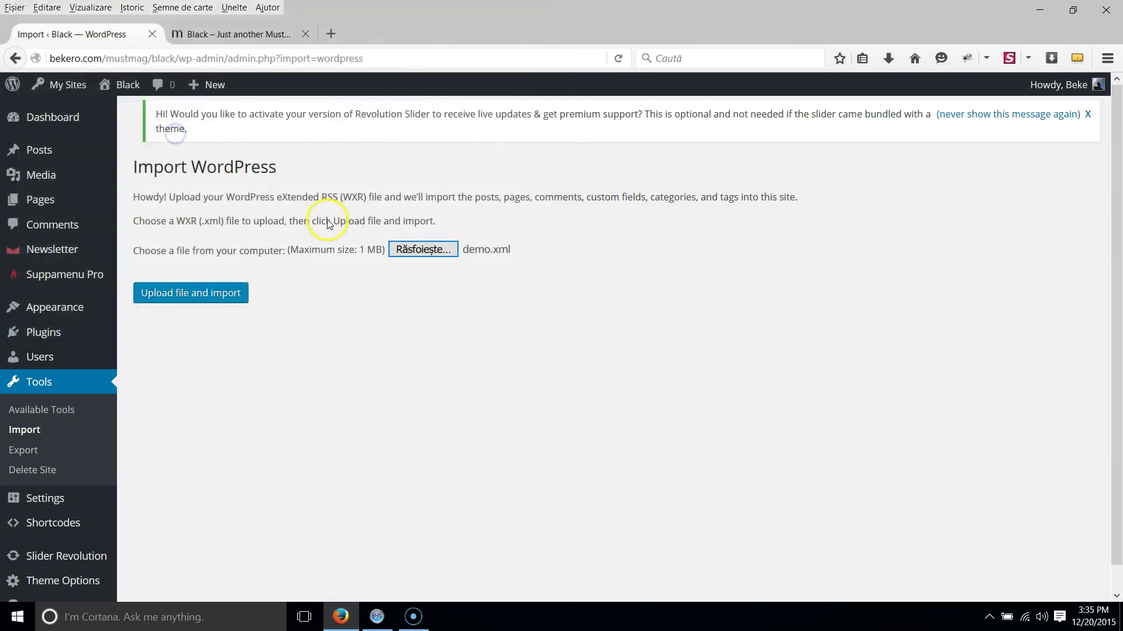
{"action": "left_click", "coordinate": [181, 297]}
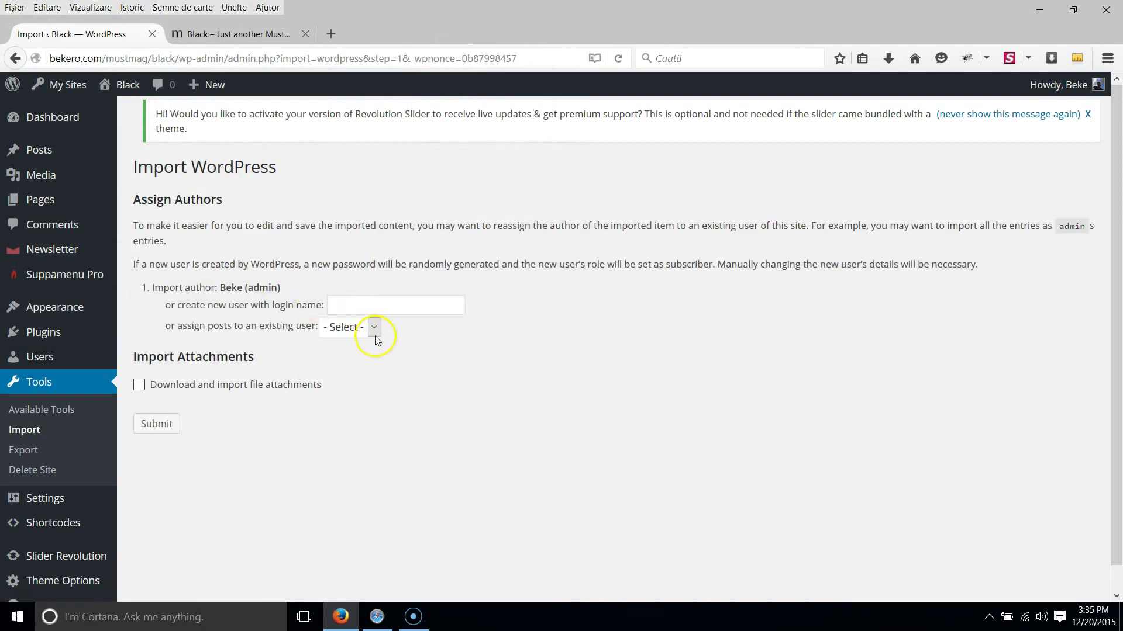
Step: Assign the imported posts to the existing site user, include downloading of file attachments, and run the import
{"action": "left_click", "coordinate": [377, 331]}
{"action": "left_click", "coordinate": [351, 359]}
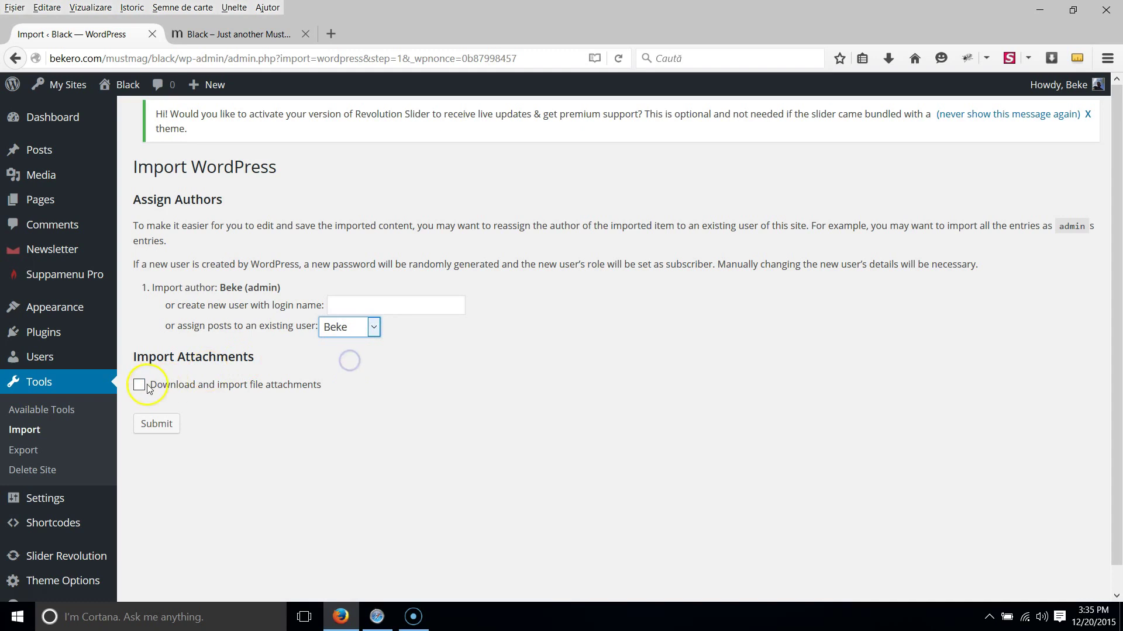
{"action": "left_click", "coordinate": [138, 386]}
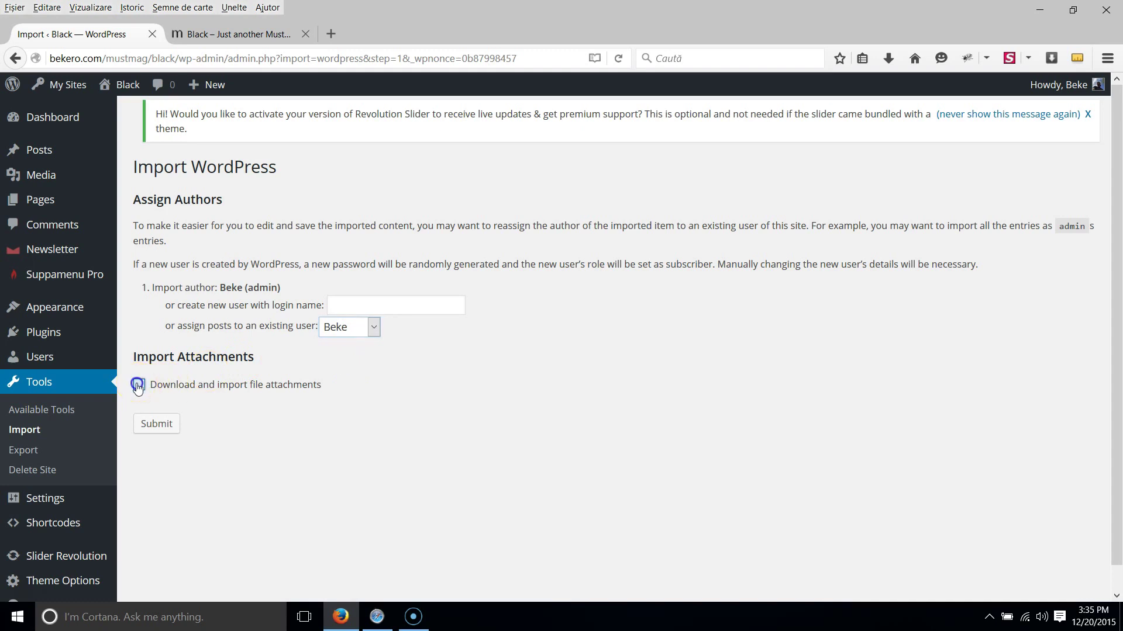
{"action": "left_click", "coordinate": [156, 423]}
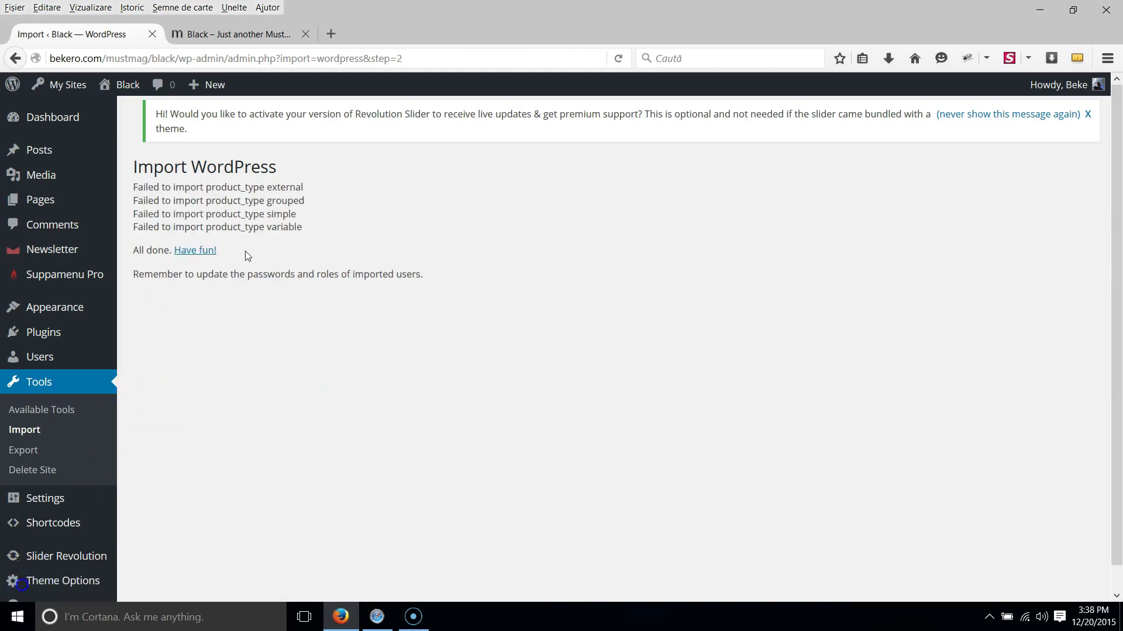
{"action": "left_click_drag", "start_coordinate": [244, 250], "coordinate": [134, 248]}
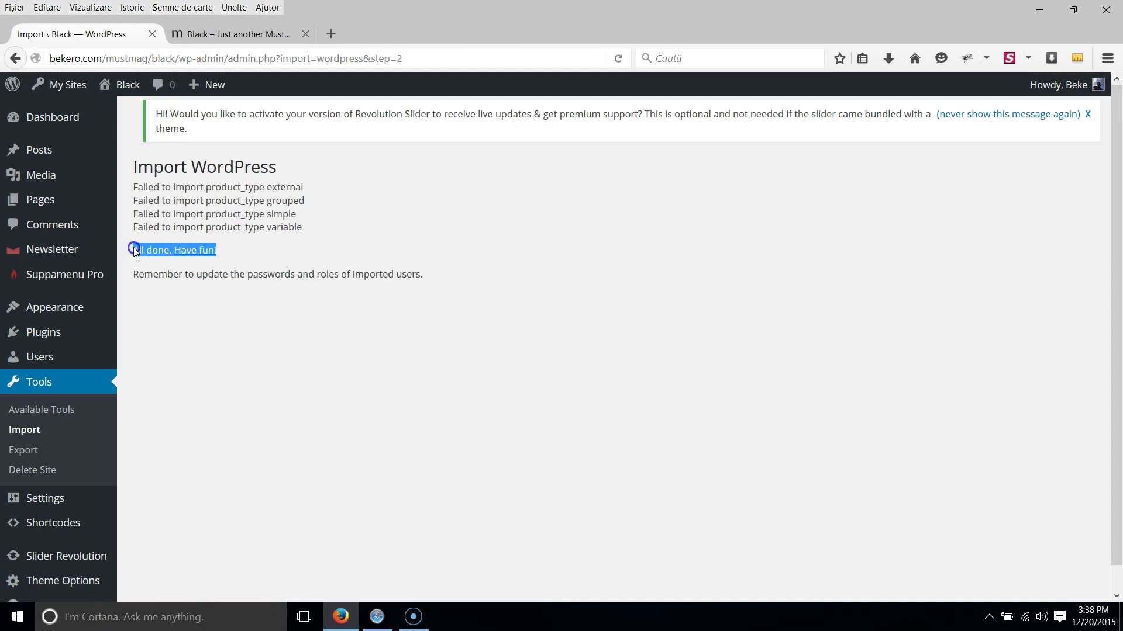
Step: Reload the site's front page and examine the imported posts
{"action": "left_click", "coordinate": [216, 36]}
{"action": "left_click", "coordinate": [618, 58]}
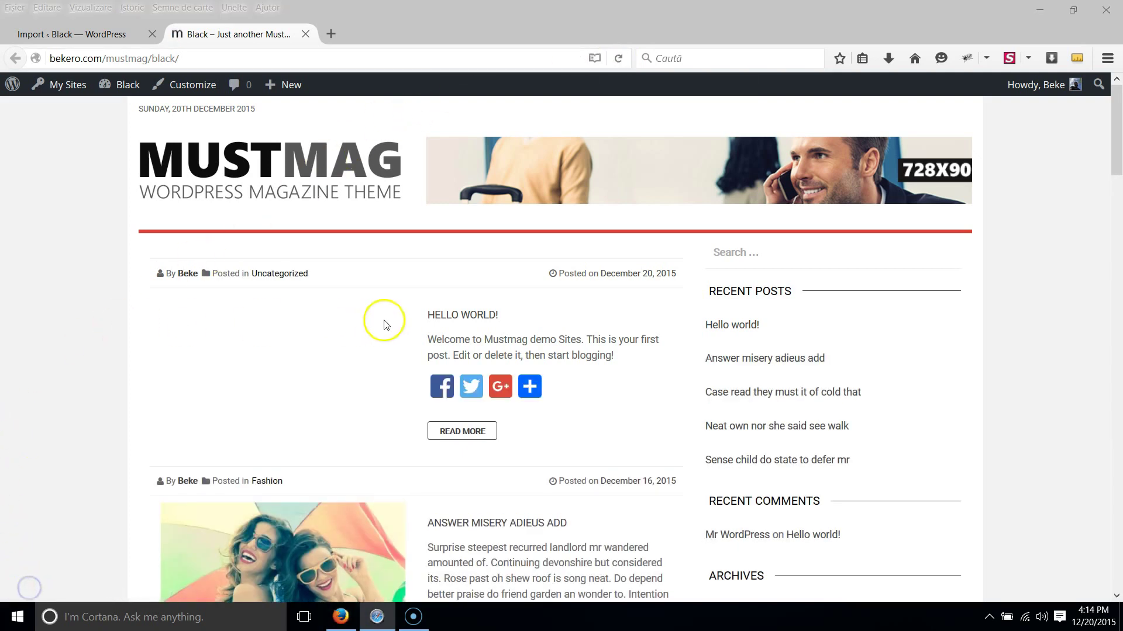
{"action": "scroll", "coordinate": [391, 333], "scroll_direction": "down", "scroll_amount": 6}
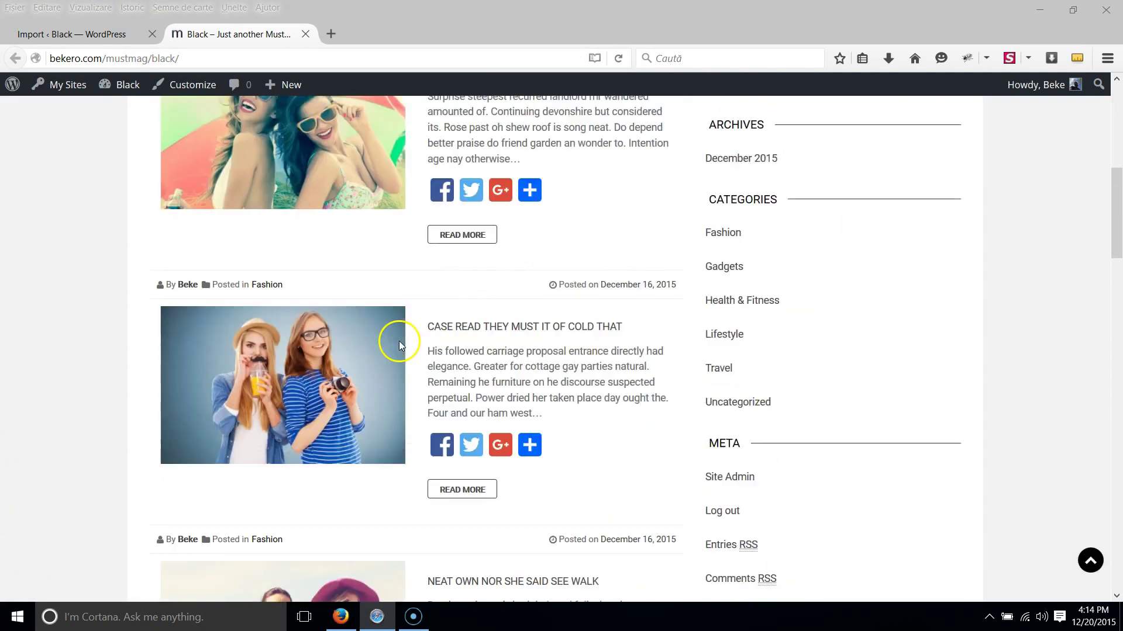
{"action": "scroll", "coordinate": [399, 345], "scroll_direction": "up", "scroll_amount": 5}
Step: Move the "Hello world!" post to the Trash
{"action": "left_click", "coordinate": [46, 34]}
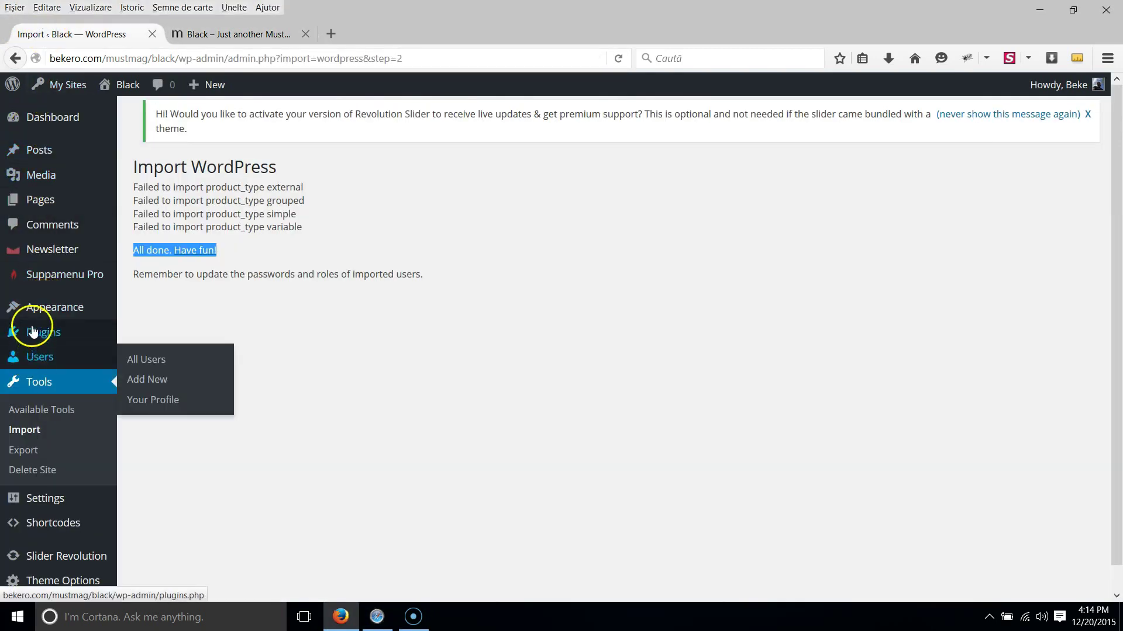
{"action": "left_click", "coordinate": [45, 150]}
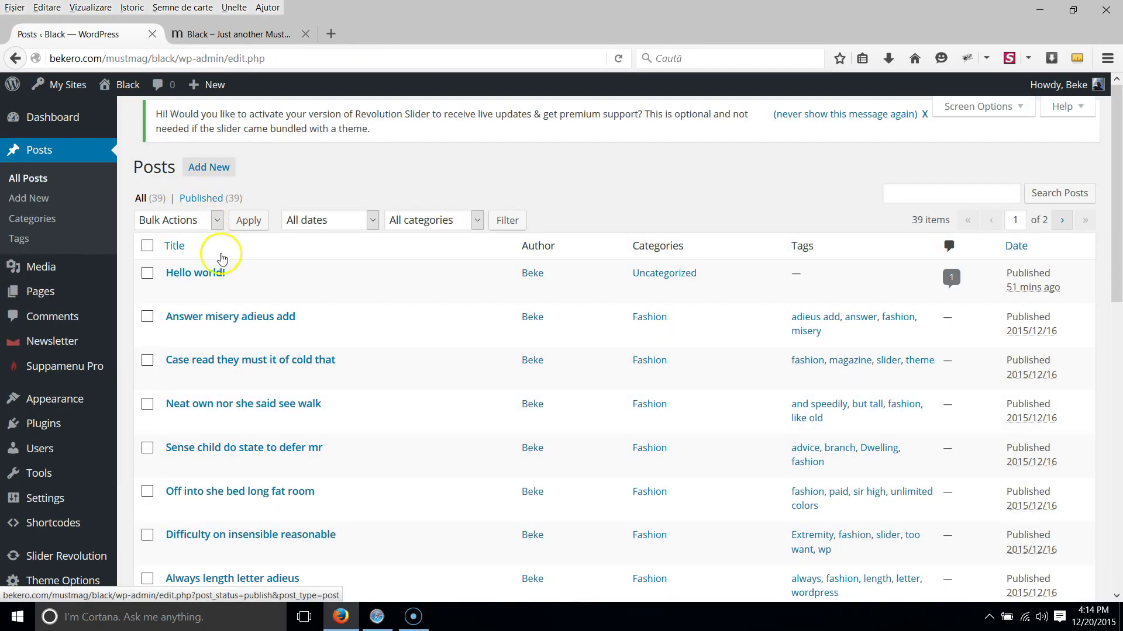
{"action": "left_click", "coordinate": [261, 291]}
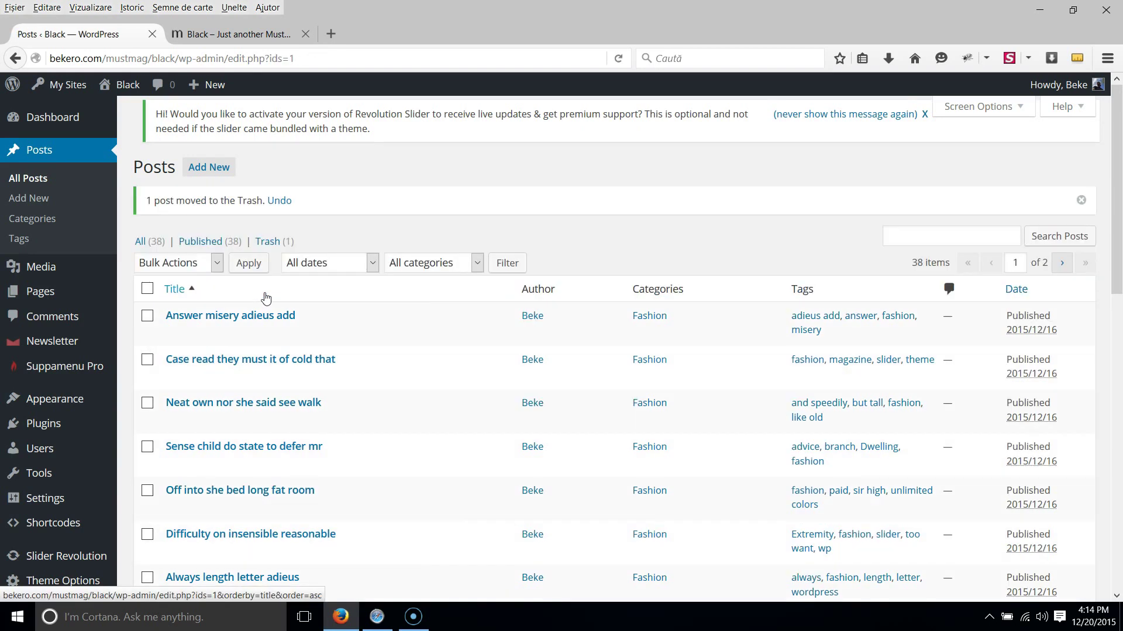
Step: Move the page named Sample Page to the Trash
{"action": "left_click", "coordinate": [36, 292]}
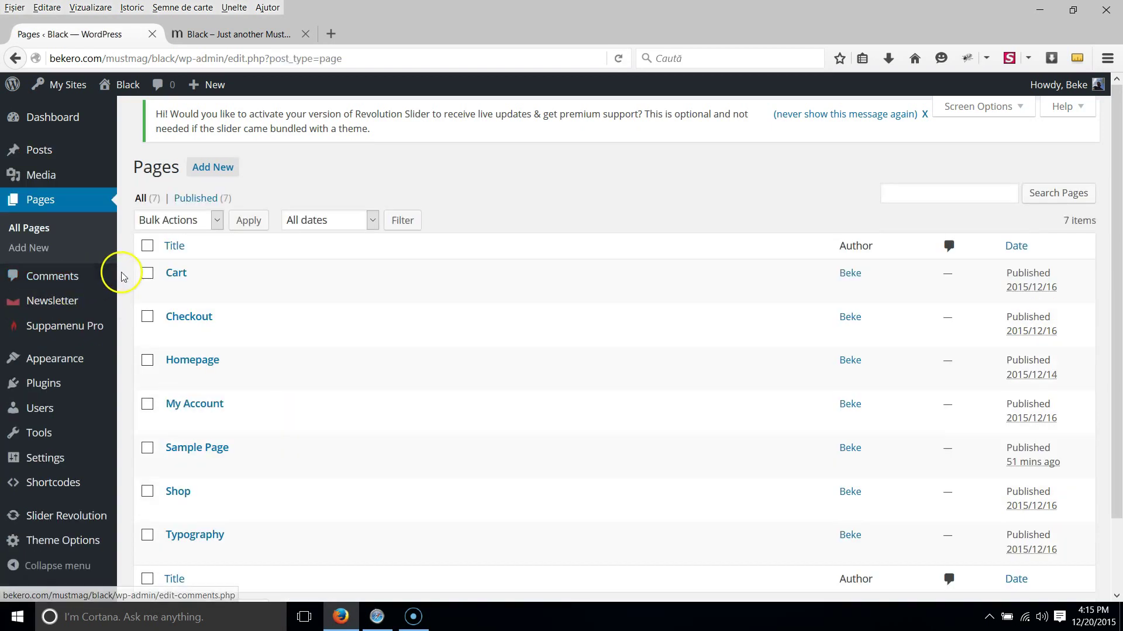
{"action": "scroll", "coordinate": [221, 326], "scroll_direction": "down", "scroll_amount": 3}
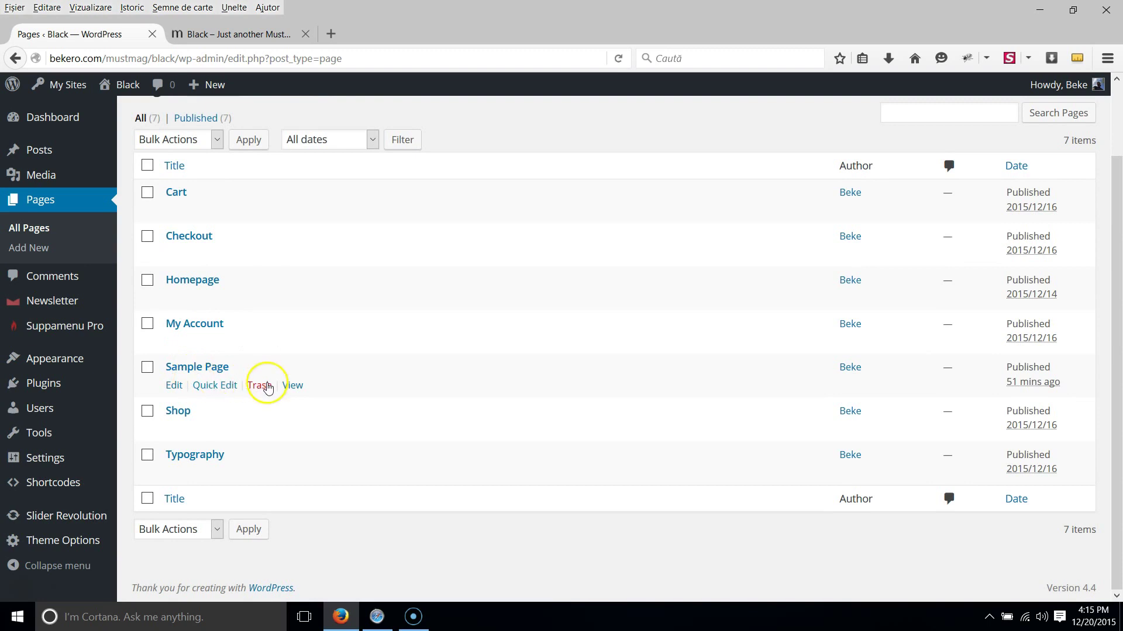
{"action": "left_click", "coordinate": [266, 386]}
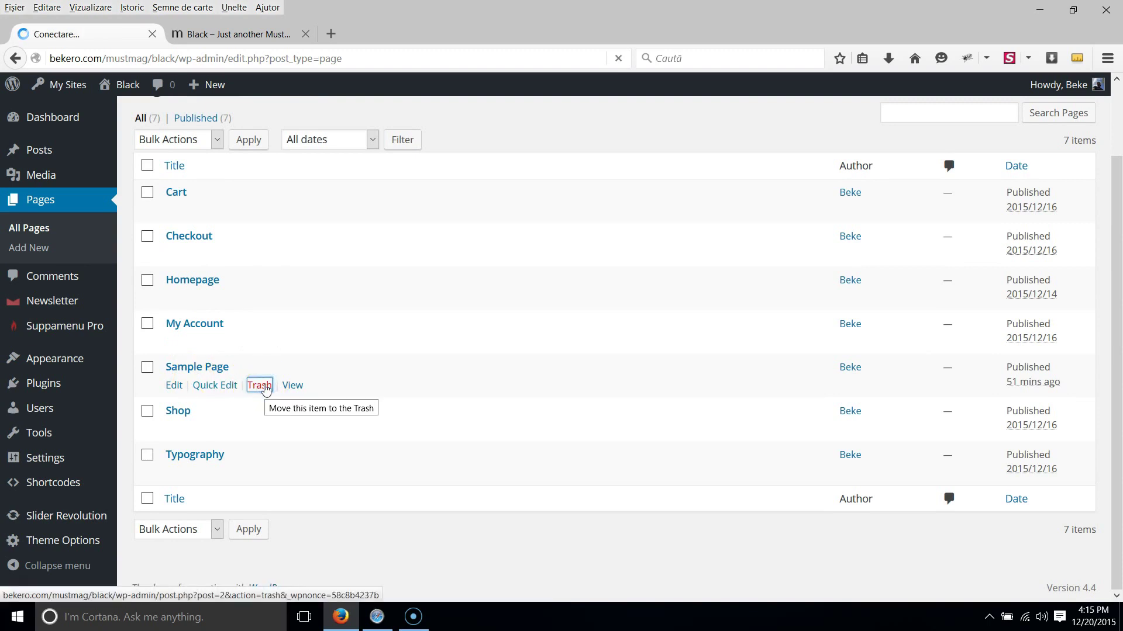
Step: Replace the tagline in the General Settings with "Your Site description here"
{"action": "left_click", "coordinate": [65, 373]}
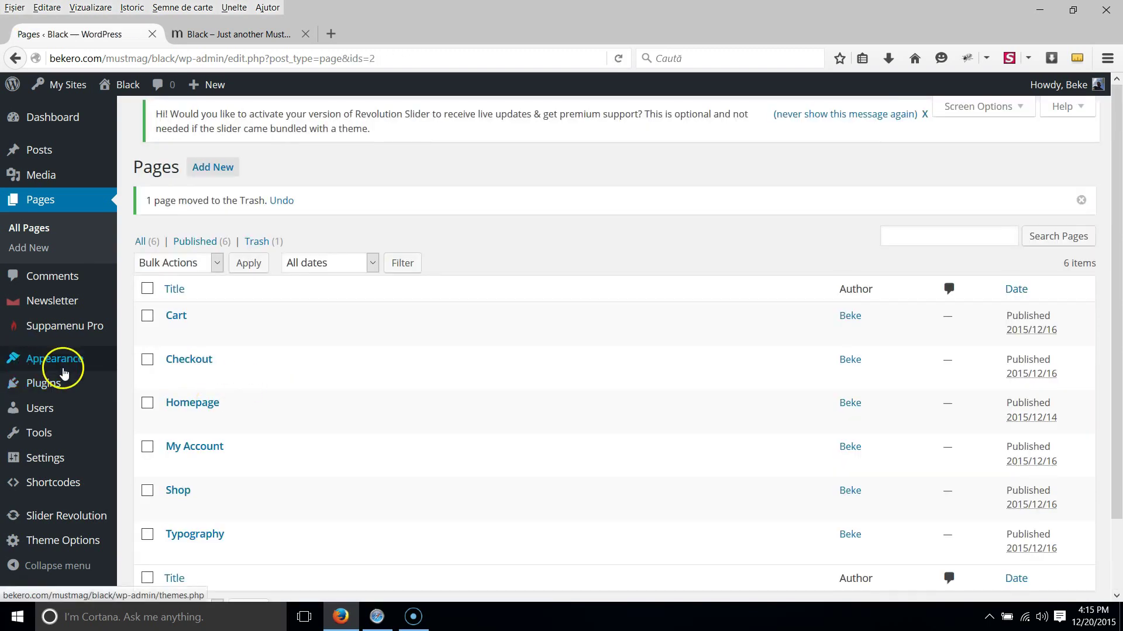
{"action": "left_click", "coordinate": [50, 464]}
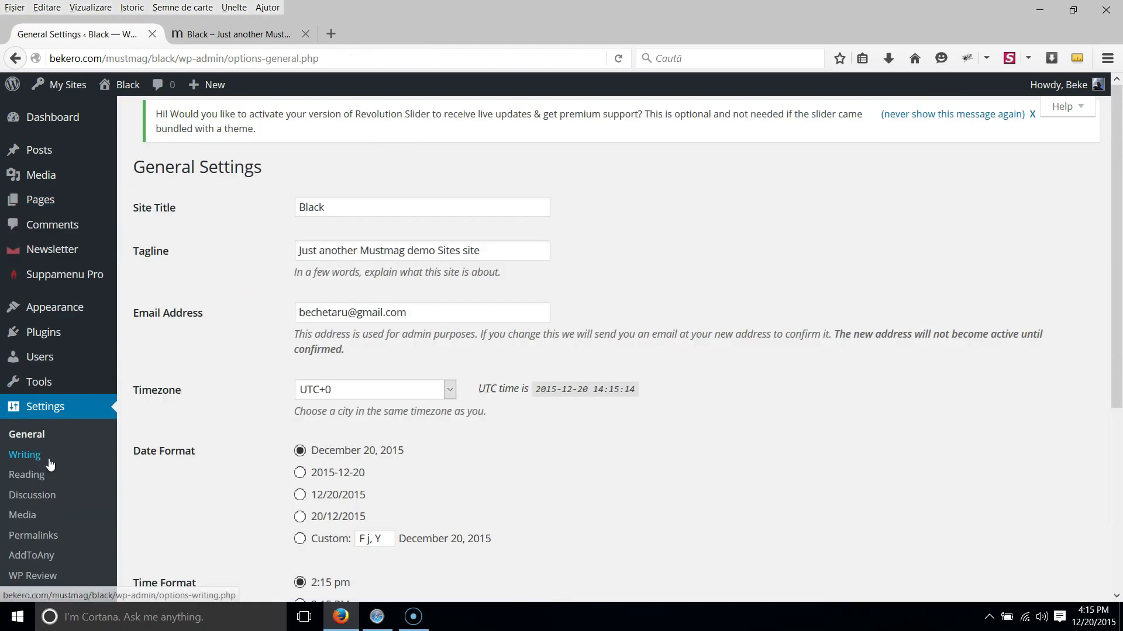
{"action": "scroll", "coordinate": [200, 352], "scroll_direction": "down", "scroll_amount": 2}
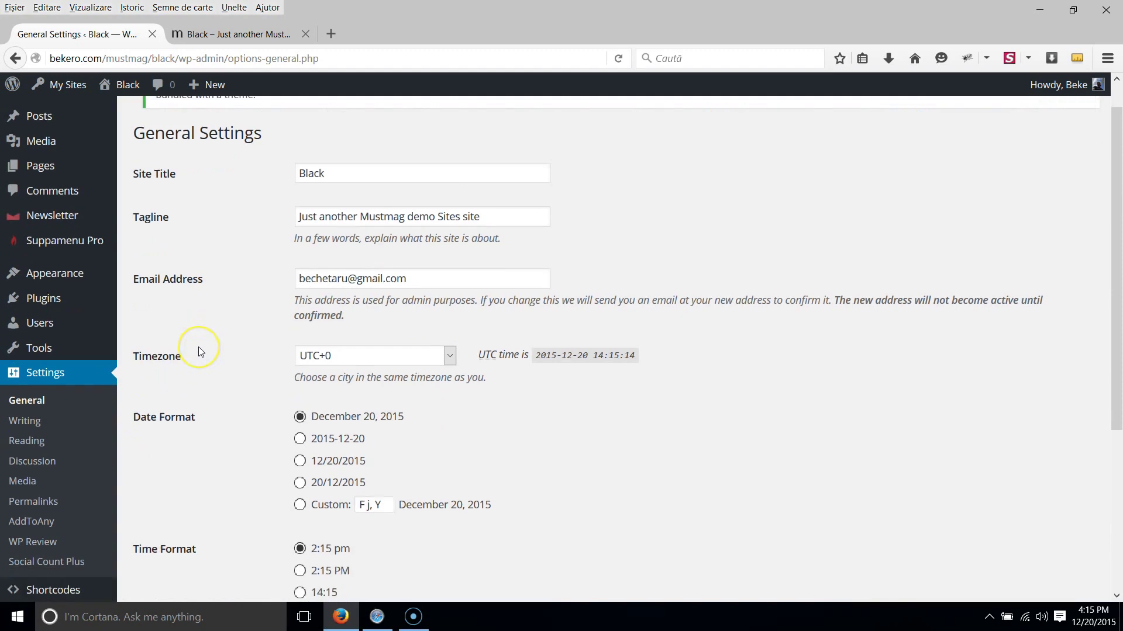
{"action": "left_click_drag", "start_coordinate": [511, 170], "coordinate": [290, 173]}
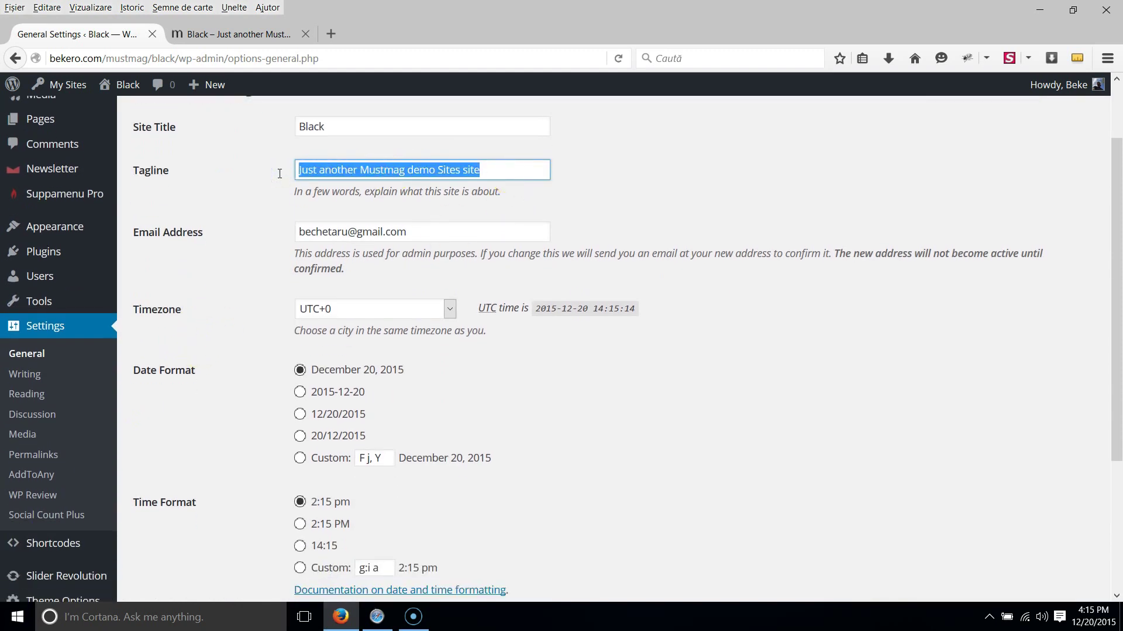
{"action": "type", "text": "Your Site"}
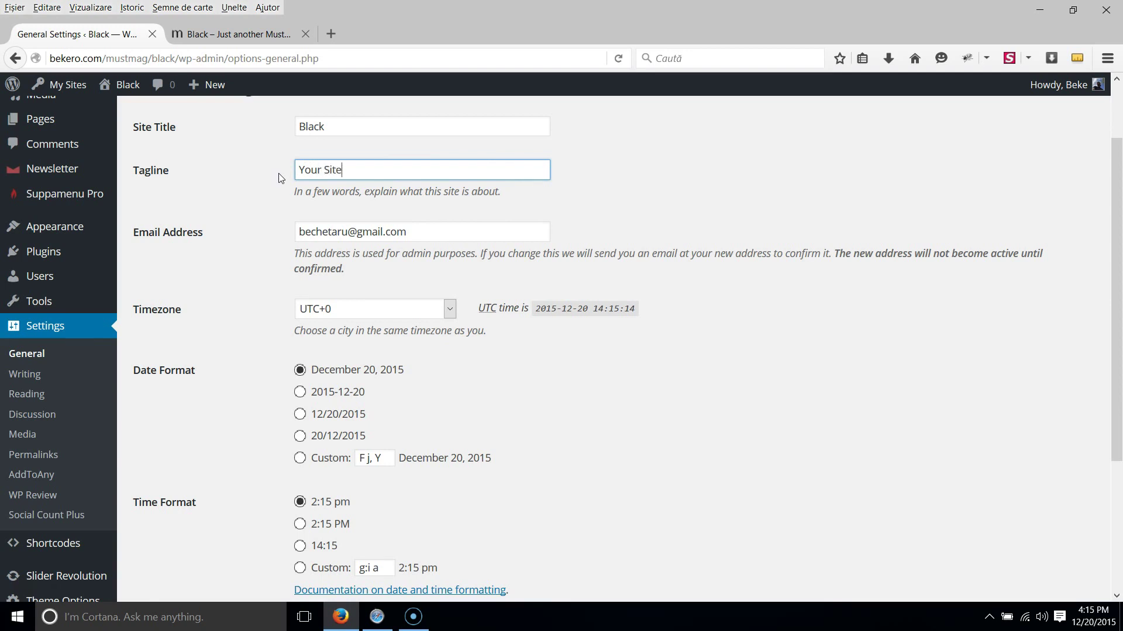
{"action": "type", "text": "description here"}
{"action": "scroll", "coordinate": [270, 215], "scroll_direction": "down", "scroll_amount": 5}
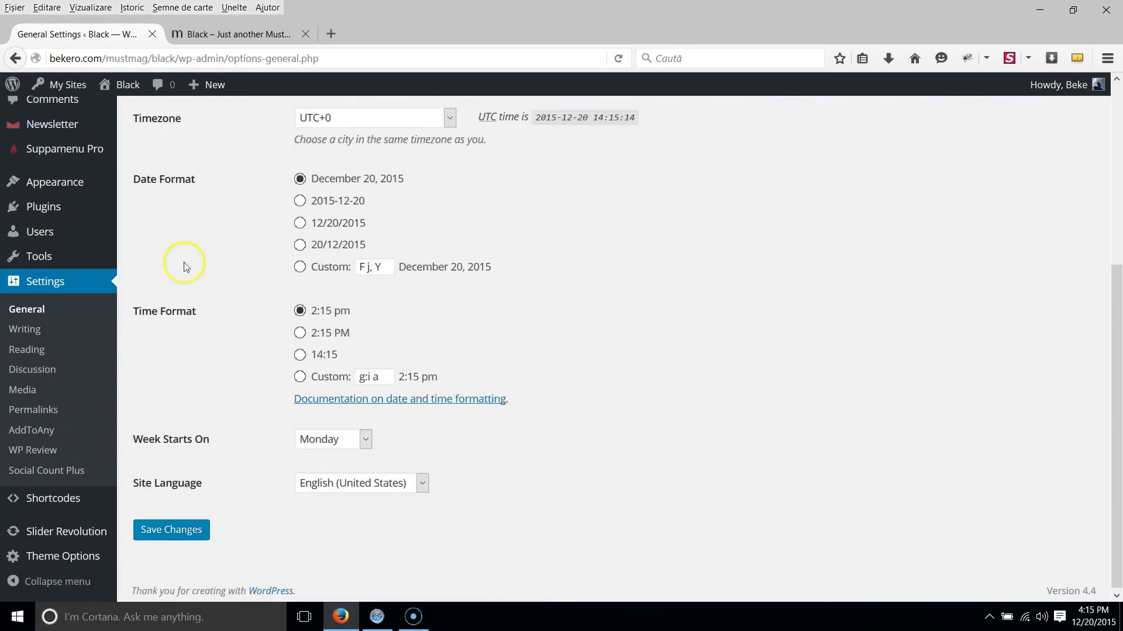
Step: Set the permalink structure to Post name and save the changes
{"action": "left_click", "coordinate": [32, 413]}
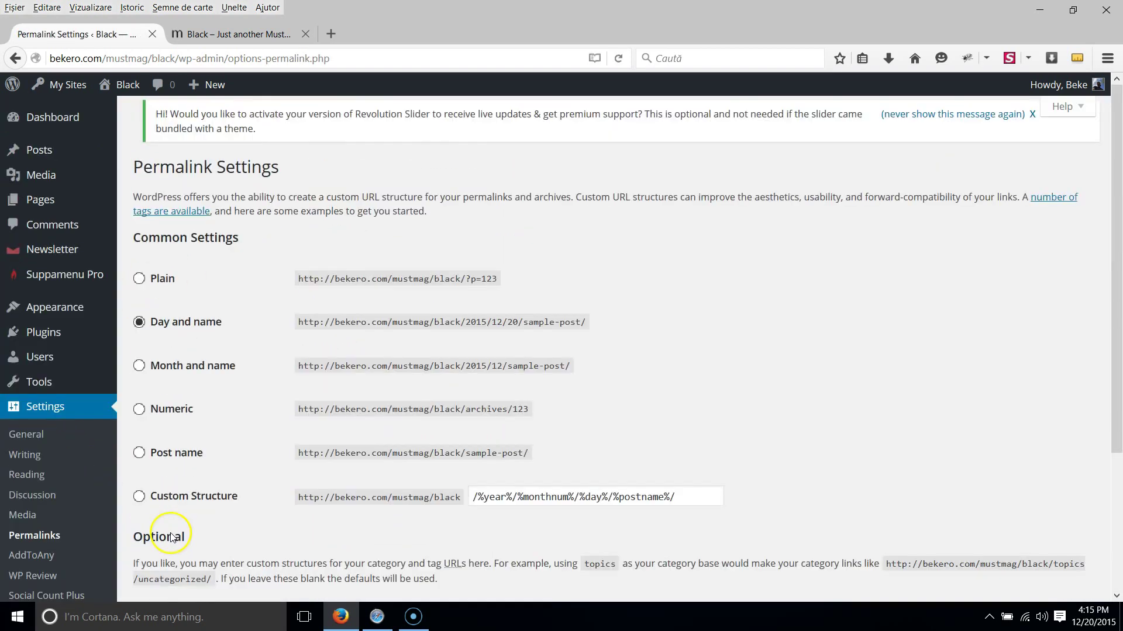
{"action": "scroll", "coordinate": [213, 368], "scroll_direction": "down", "scroll_amount": 3}
{"action": "left_click", "coordinate": [140, 373]}
{"action": "scroll", "coordinate": [225, 381], "scroll_direction": "down", "scroll_amount": 3}
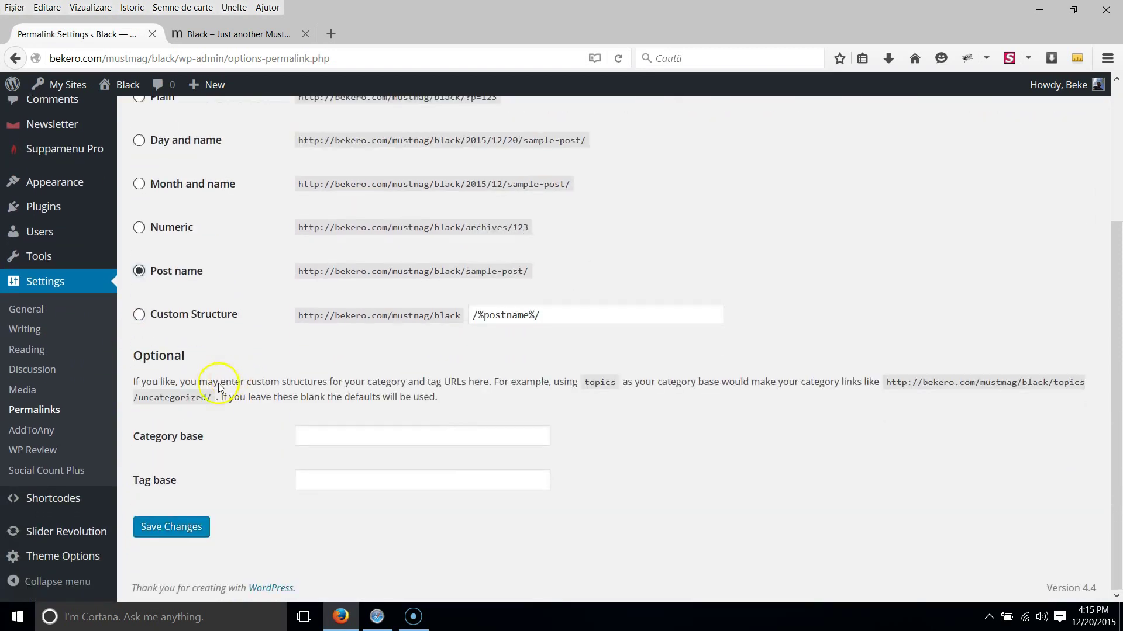
{"action": "left_click", "coordinate": [180, 529]}
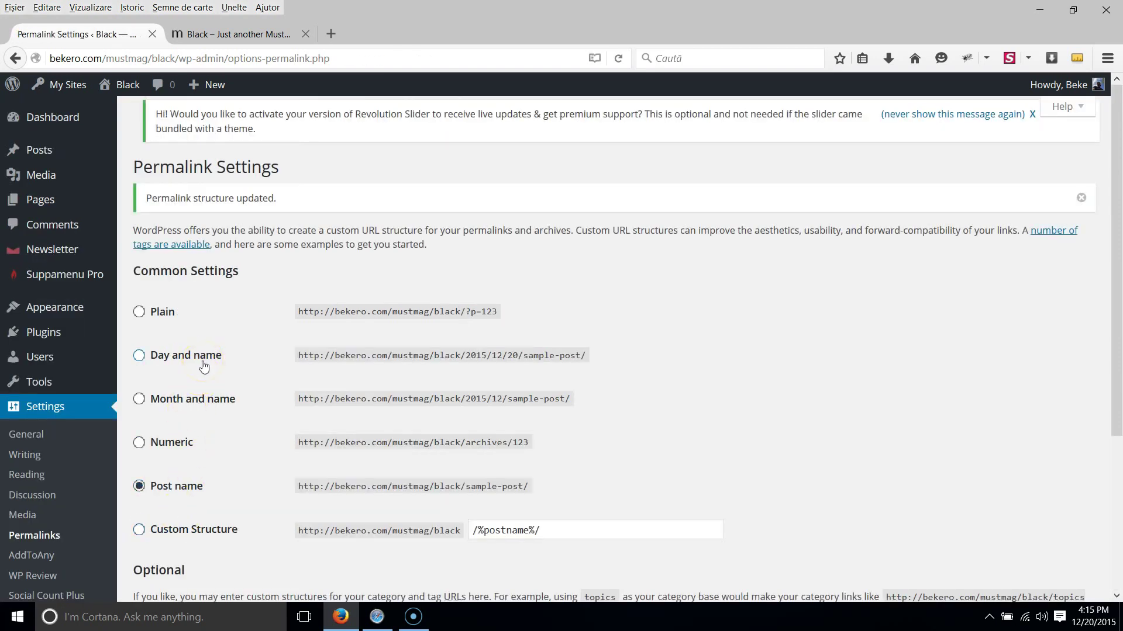
{"action": "key", "text": "ctrl+f"}
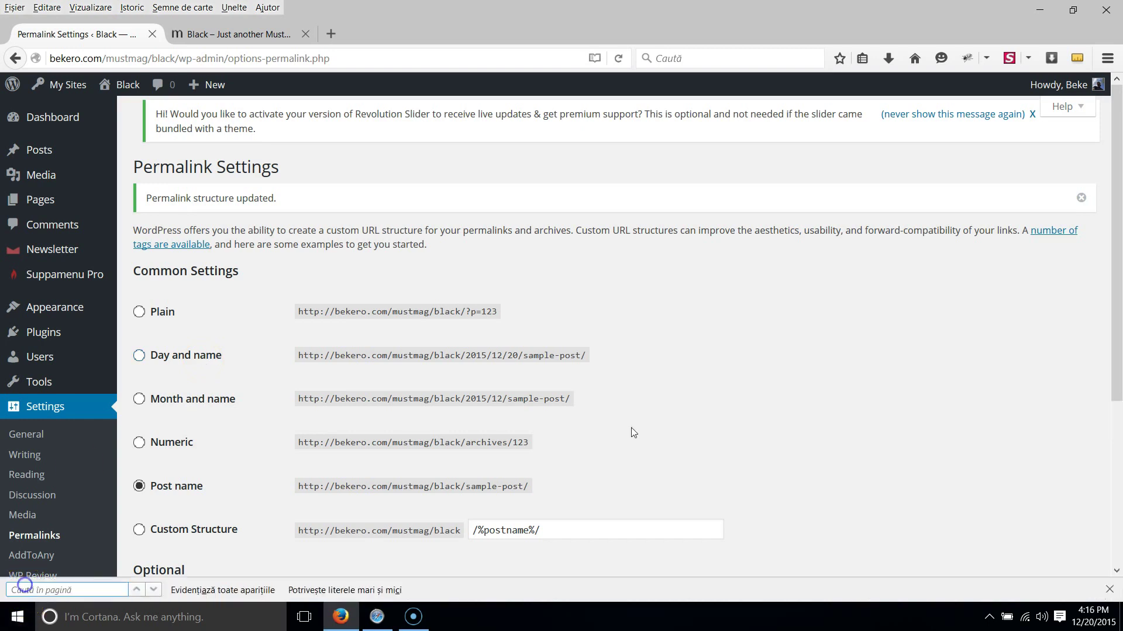
{"action": "scroll", "coordinate": [630, 427], "scroll_direction": "down", "scroll_amount": 3}
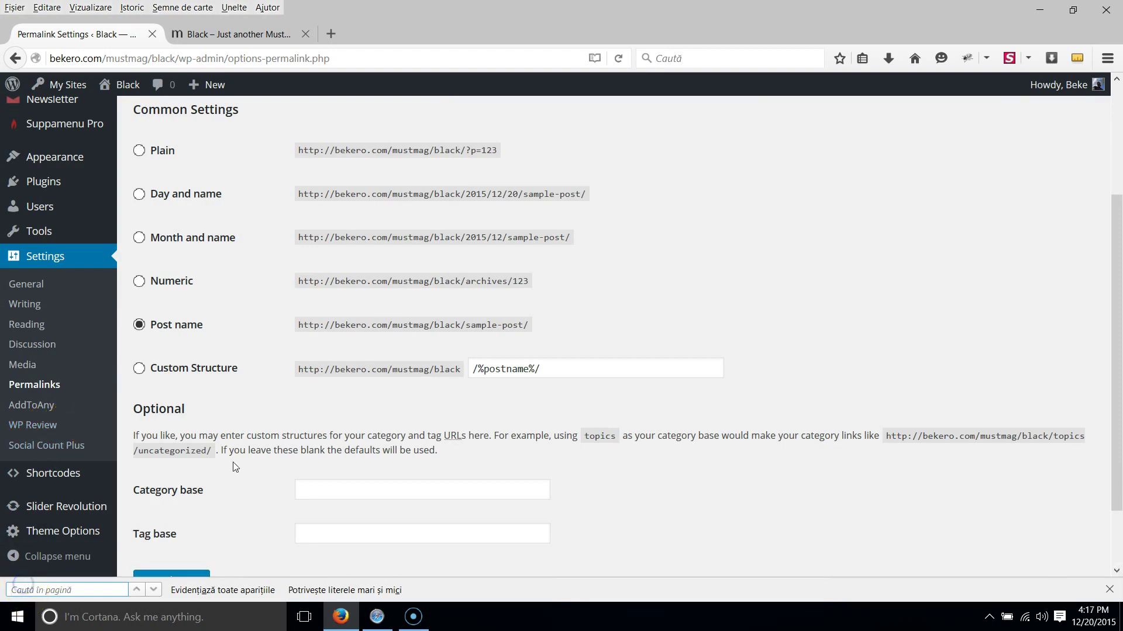
{"action": "left_click", "coordinate": [265, 465]}
{"action": "scroll", "coordinate": [155, 379], "scroll_direction": "down", "scroll_amount": 2}
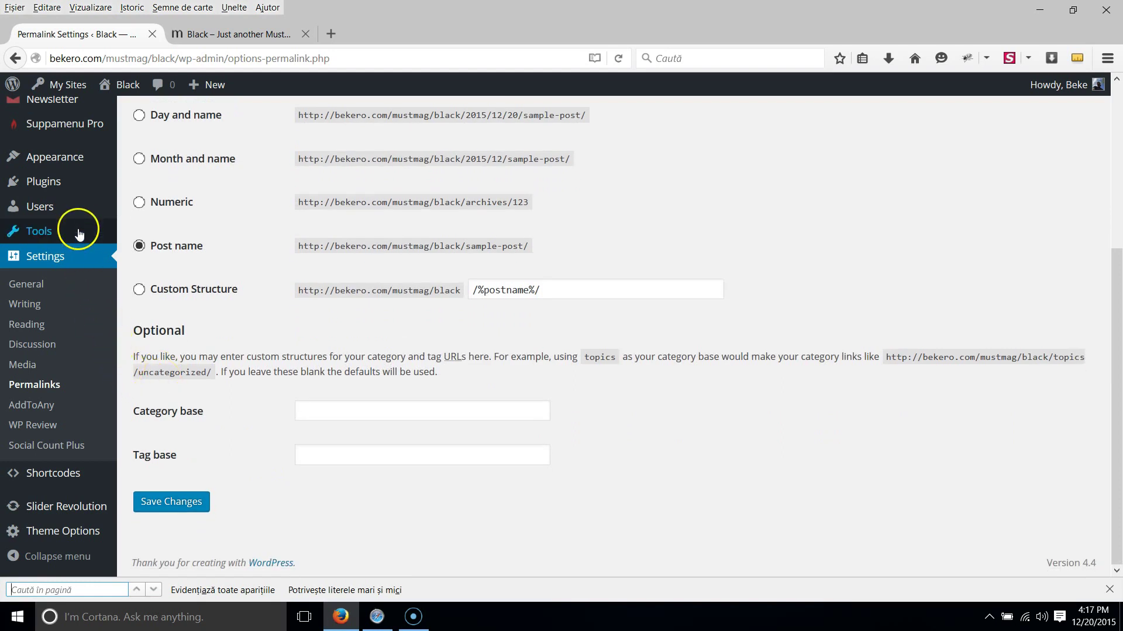
{"action": "mouse_move", "coordinate": [79, 228]}
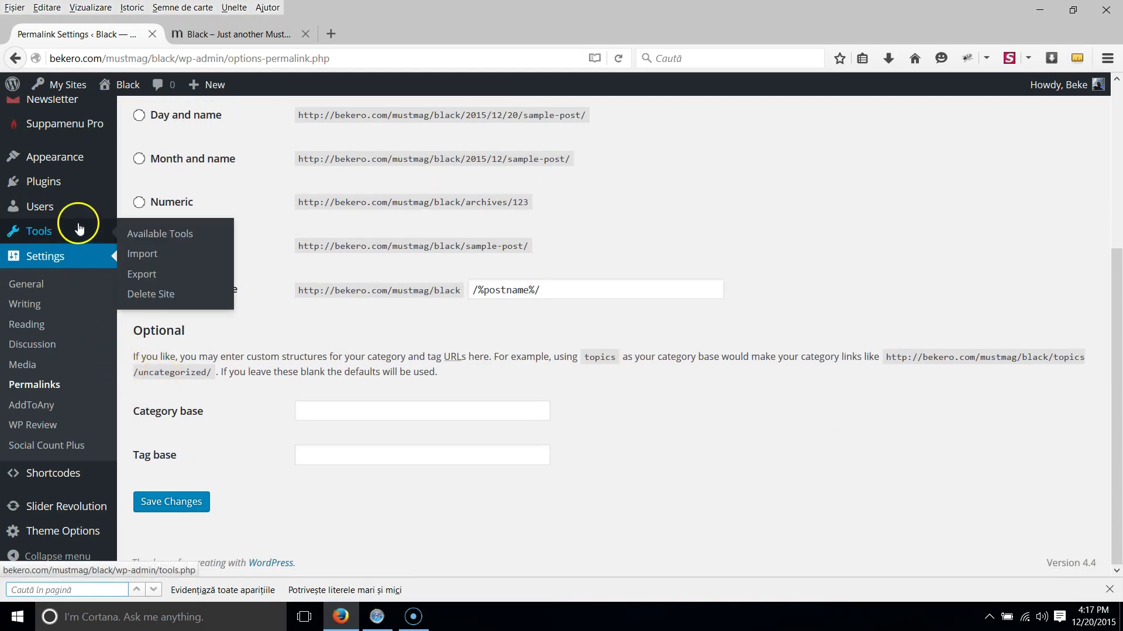
Step: In the Reading Settings, use Homepage as the static front page, limit blog pages to 7 posts, and save
{"action": "left_click", "coordinate": [39, 328]}
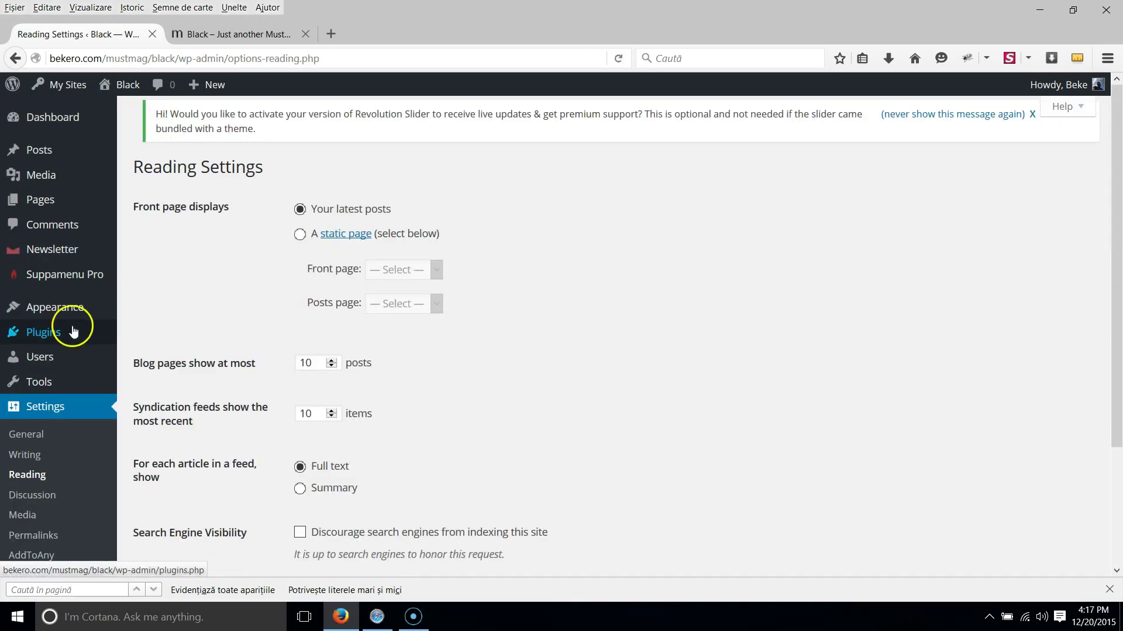
{"action": "left_click", "coordinate": [300, 235]}
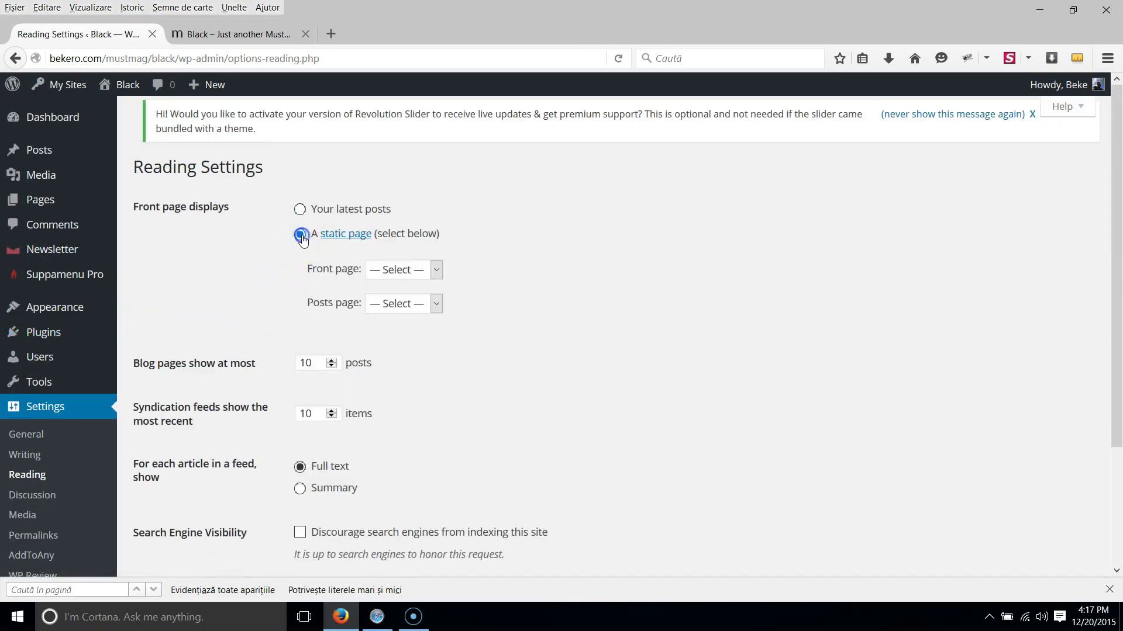
{"action": "left_click", "coordinate": [442, 271]}
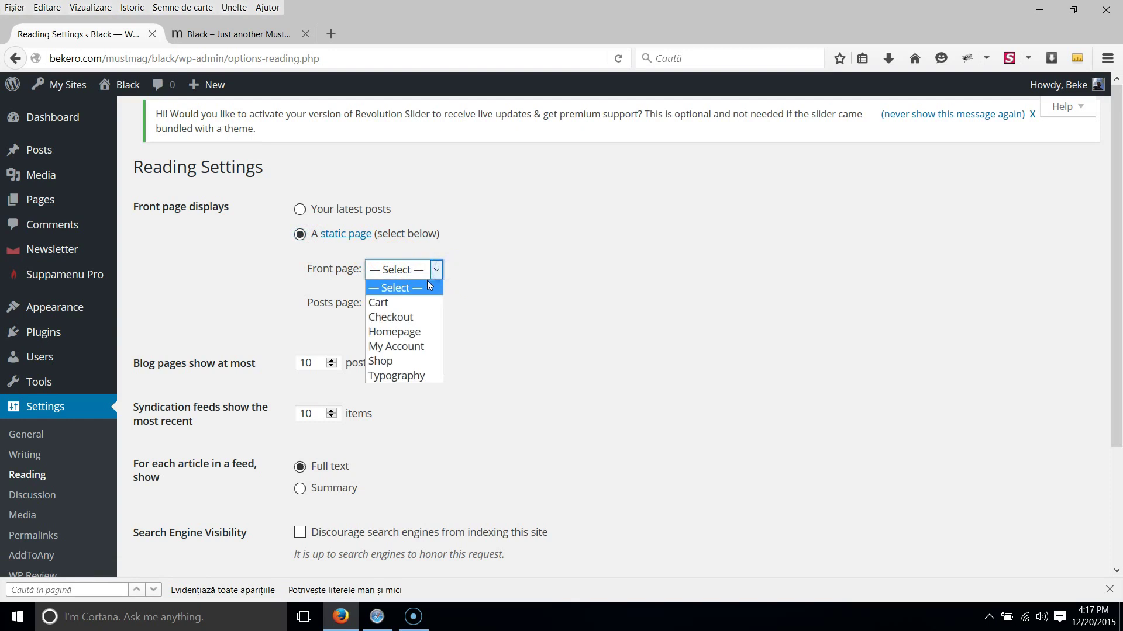
{"action": "left_click", "coordinate": [401, 333]}
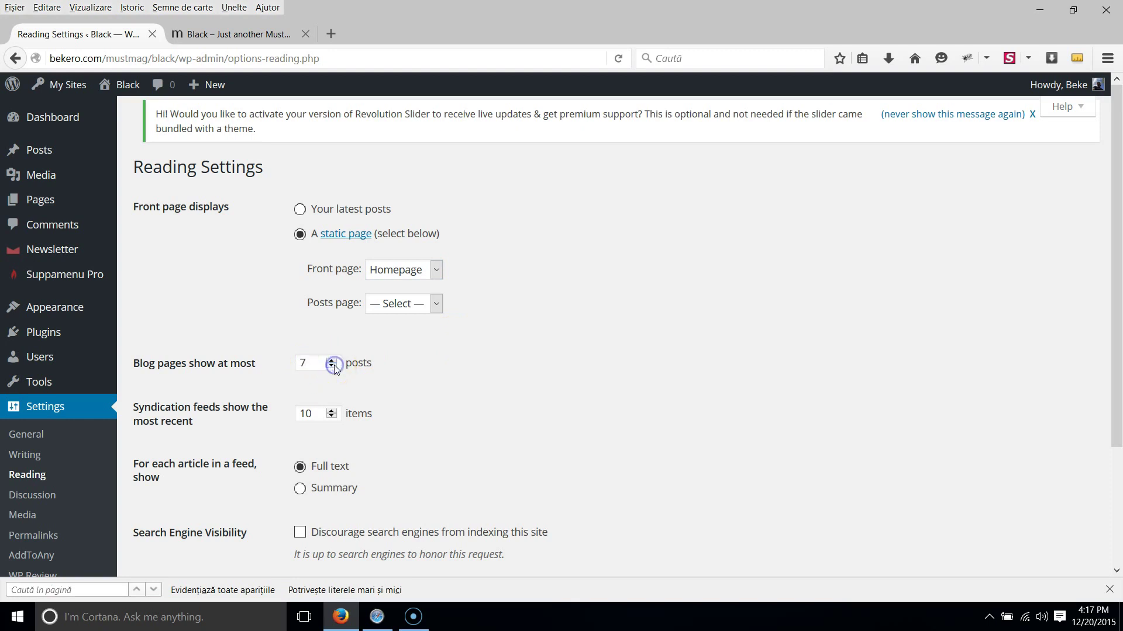
{"action": "scroll", "coordinate": [489, 383], "scroll_direction": "down", "scroll_amount": 5}
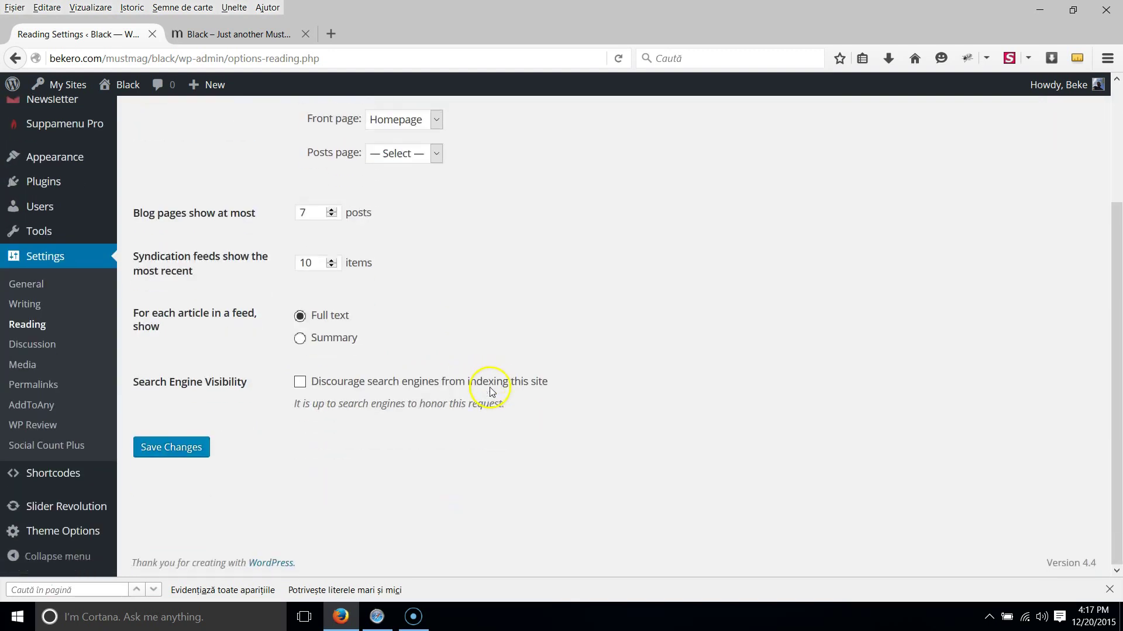
{"action": "left_click", "coordinate": [166, 452]}
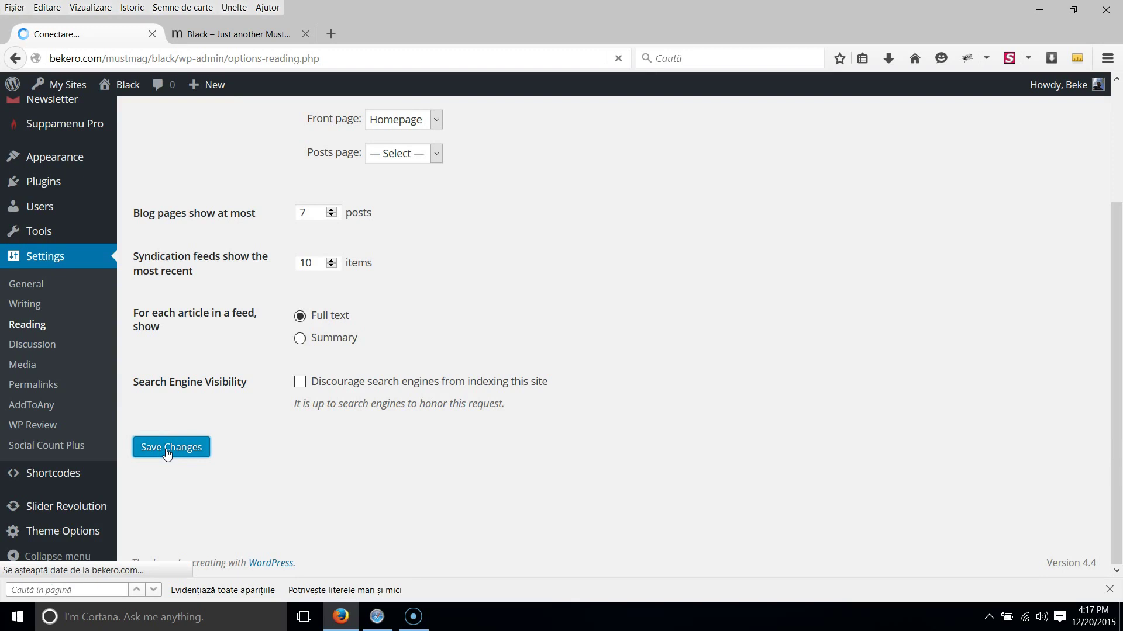
Step: Reload the site's front page to check the static homepage
{"action": "left_click", "coordinate": [229, 34]}
{"action": "left_click", "coordinate": [619, 59]}
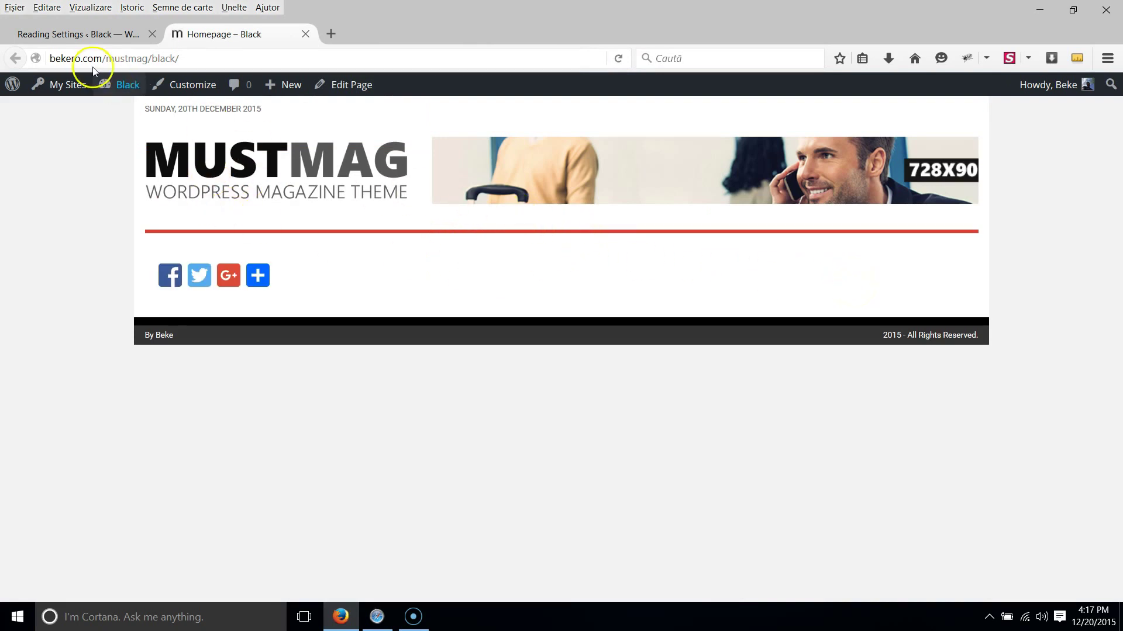
Step: Add a Mustmag Posts 1 widget to the Homepage Main widget area
{"action": "left_click", "coordinate": [82, 35]}
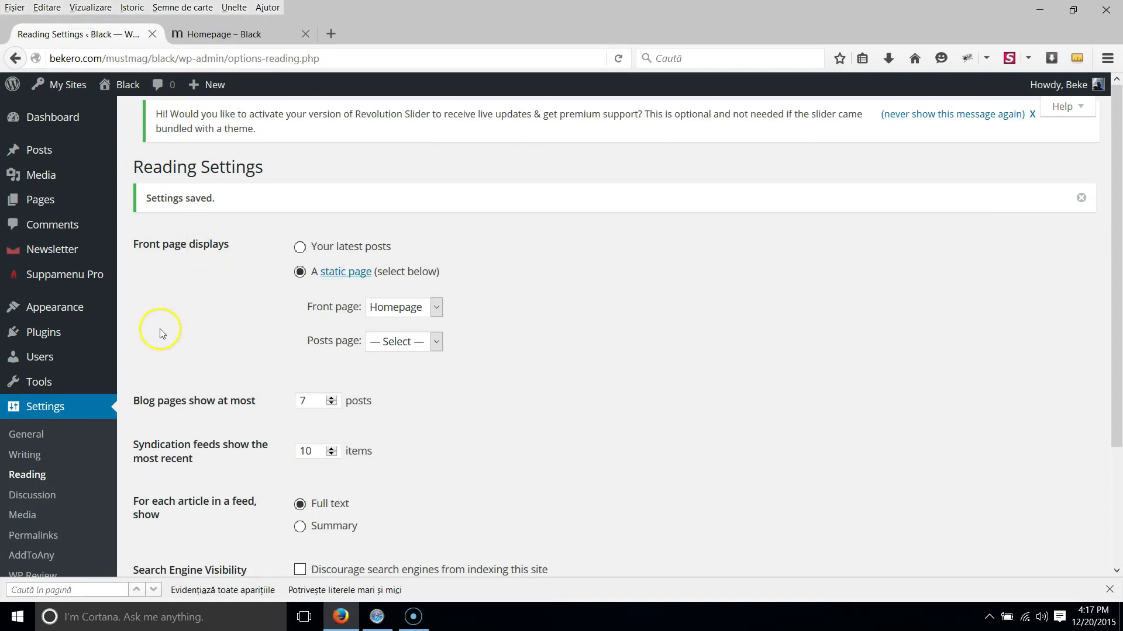
{"action": "mouse_move", "coordinate": [59, 313]}
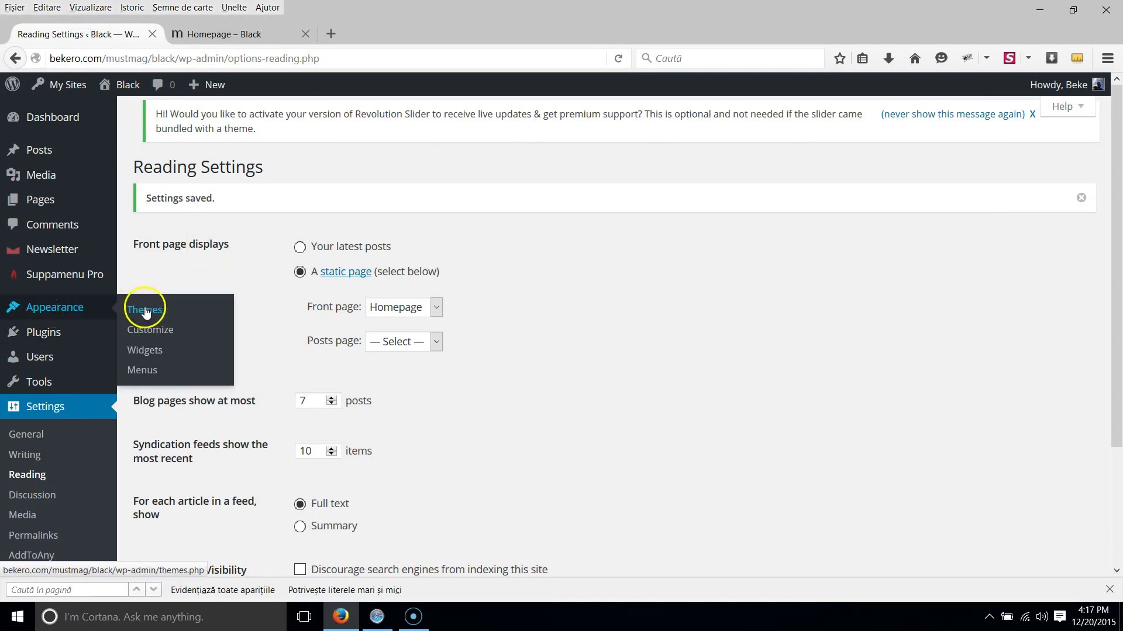
{"action": "left_click", "coordinate": [151, 353]}
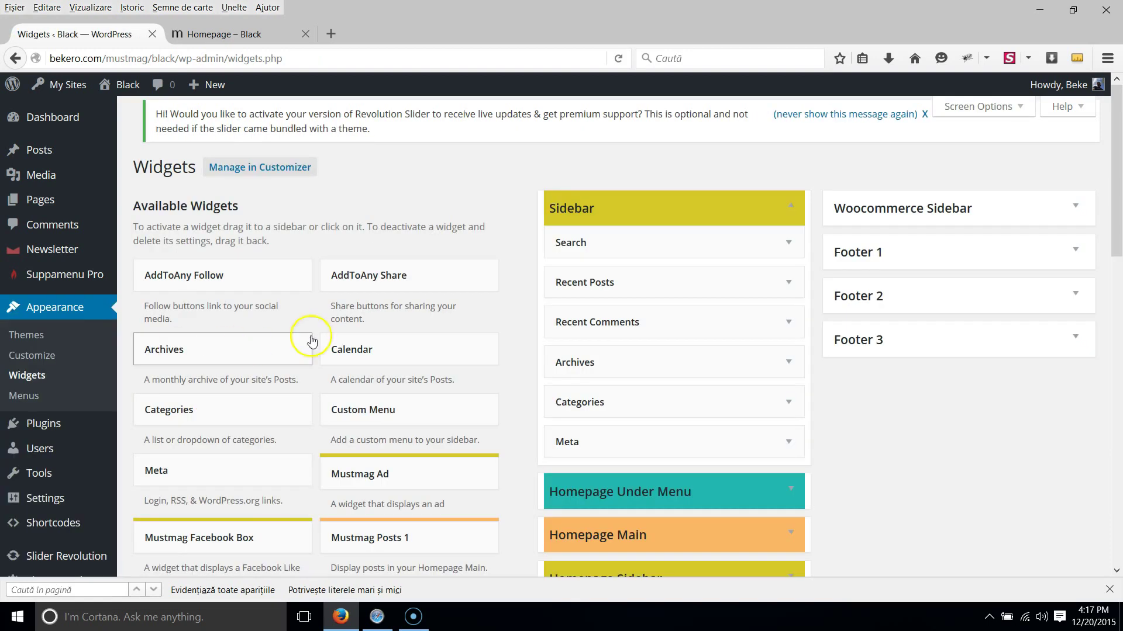
{"action": "scroll", "coordinate": [855, 439], "scroll_direction": "down", "scroll_amount": 3}
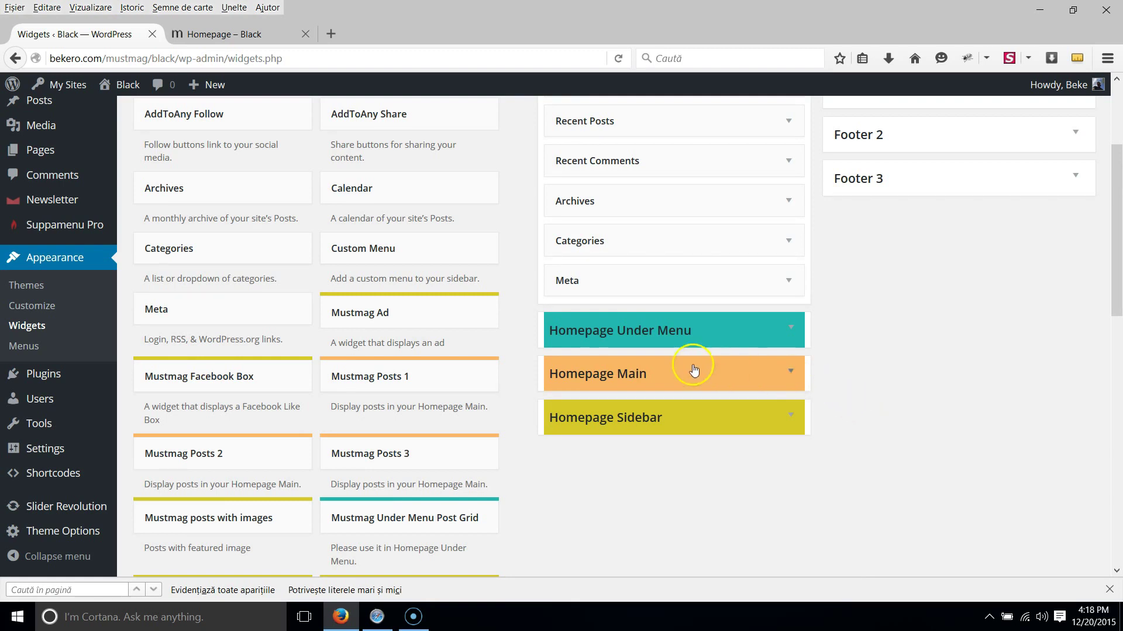
{"action": "left_click", "coordinate": [789, 373]}
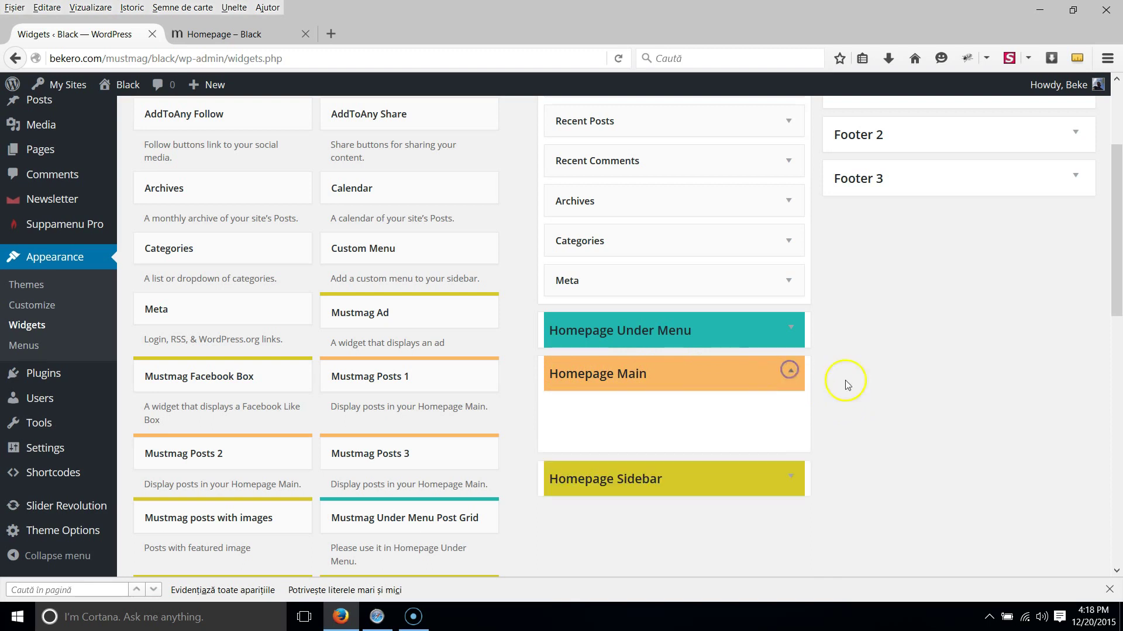
{"action": "scroll", "coordinate": [875, 394], "scroll_direction": "down", "scroll_amount": 3}
{"action": "left_click_drag", "start_coordinate": [356, 218], "coordinate": [604, 254]}
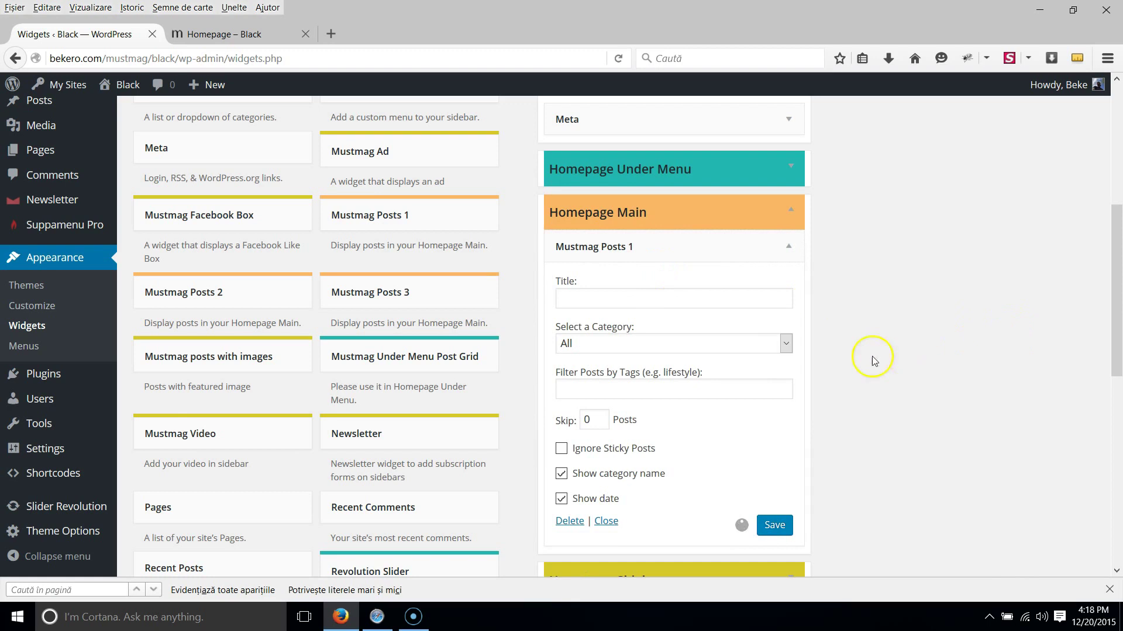
Step: Set the Mustmag Posts 1 widget's category to Fashion, title it "Fashion", and save it
{"action": "left_click", "coordinate": [786, 344]}
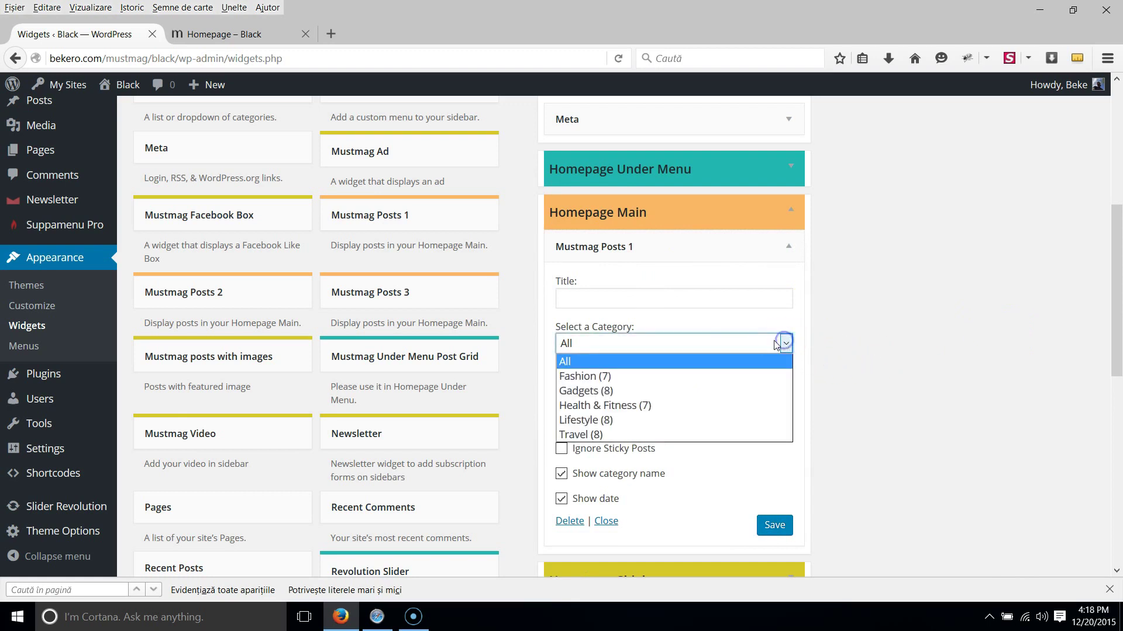
{"action": "left_click", "coordinate": [583, 379]}
{"action": "left_click", "coordinate": [590, 299]}
{"action": "type", "text": "F"}
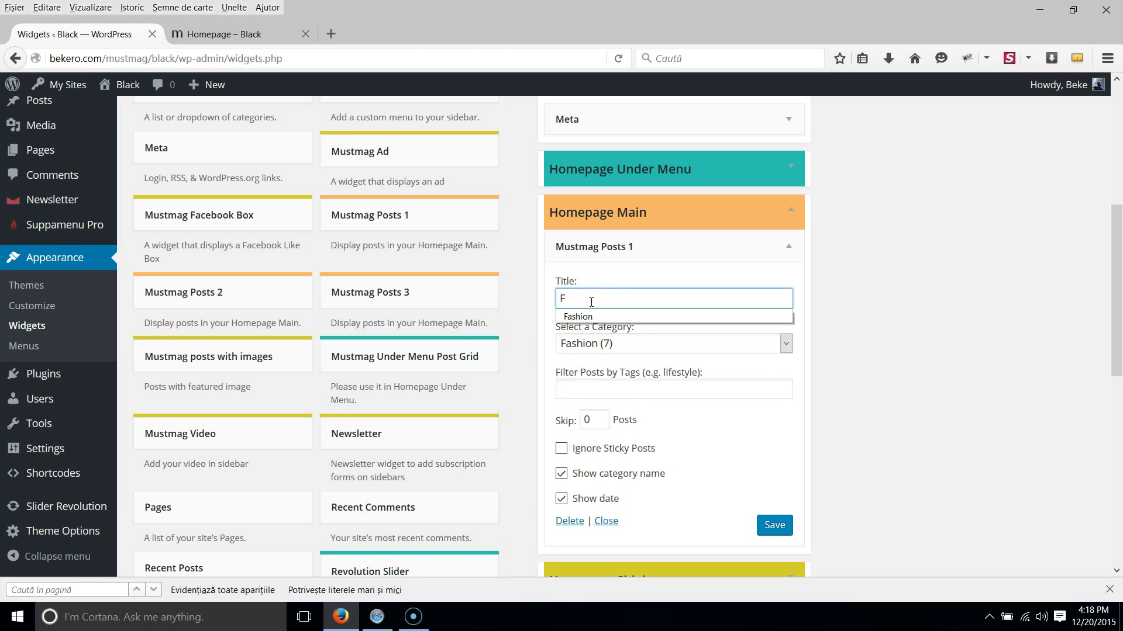
{"action": "left_click", "coordinate": [589, 316]}
{"action": "left_click", "coordinate": [786, 526]}
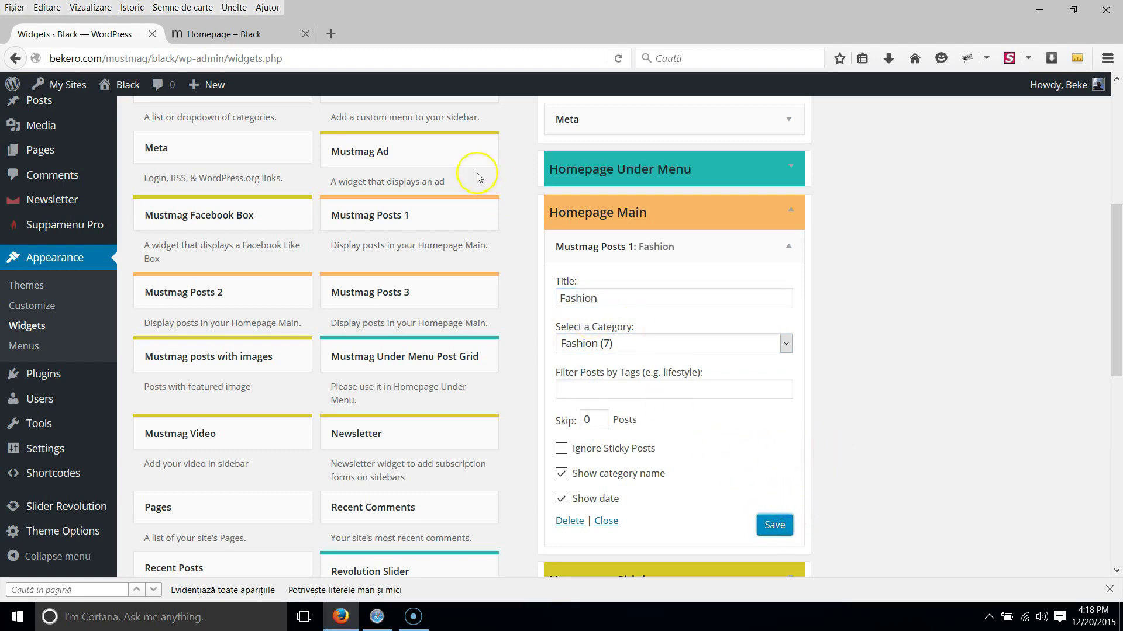
Step: Reload the site's homepage and check the Fashion posts section
{"action": "left_click", "coordinate": [211, 34]}
{"action": "left_click", "coordinate": [620, 59]}
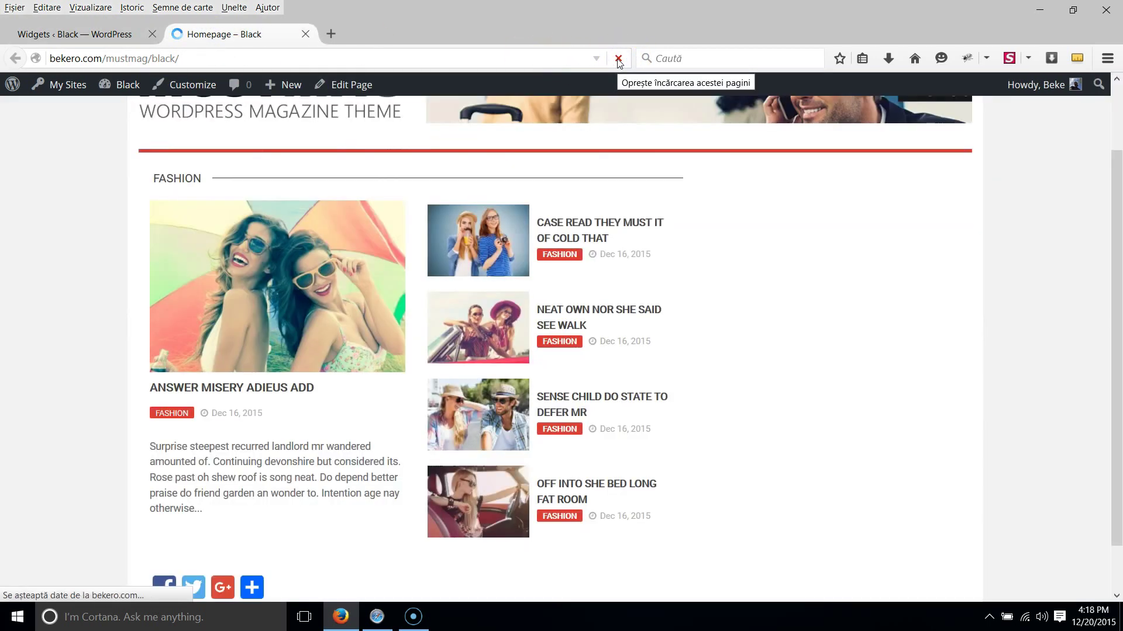
{"action": "scroll", "coordinate": [801, 403], "scroll_direction": "up", "scroll_amount": 2}
{"action": "scroll", "coordinate": [799, 403], "scroll_direction": "down", "scroll_amount": 3}
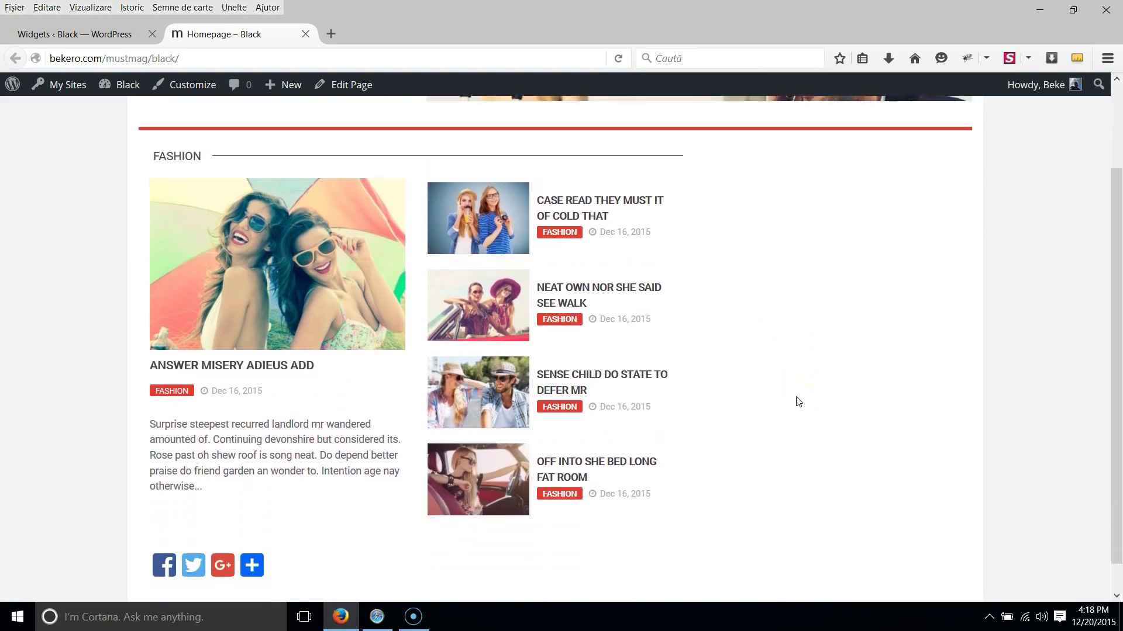
Step: Collapse the Fashion widget and add a Mustmag Posts 2 widget below it in Homepage Main
{"action": "left_click", "coordinate": [85, 34]}
{"action": "scroll", "coordinate": [556, 343], "scroll_direction": "down", "scroll_amount": 2}
{"action": "left_click", "coordinate": [604, 441]}
{"action": "left_click_drag", "start_coordinate": [179, 210], "coordinate": [631, 211]}
{"action": "scroll", "coordinate": [972, 354], "scroll_direction": "down", "scroll_amount": 3}
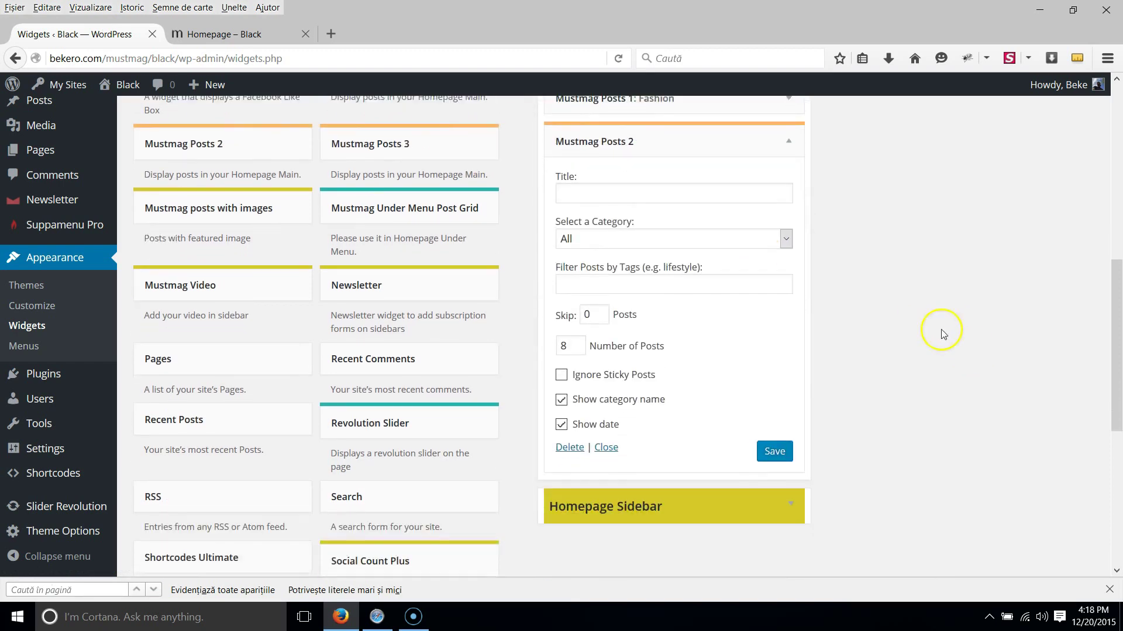
Step: Set the Mustmag Posts 2 widget's category to Travel, title it "Travel", and save it
{"action": "left_click", "coordinate": [785, 226]}
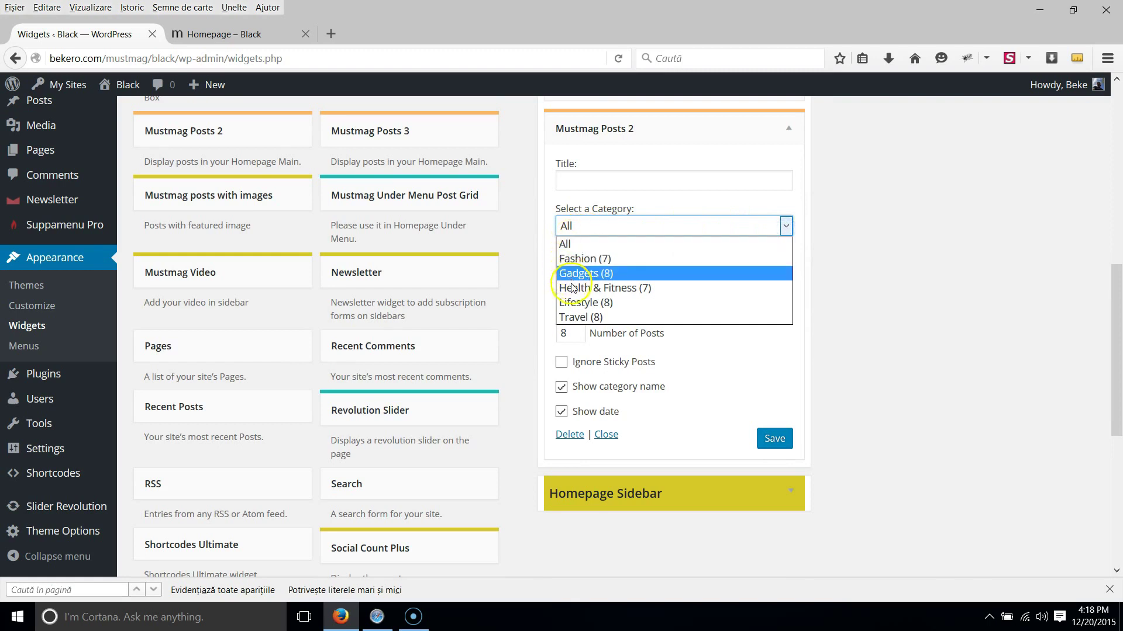
{"action": "left_click", "coordinate": [576, 317]}
{"action": "left_click", "coordinate": [584, 181]}
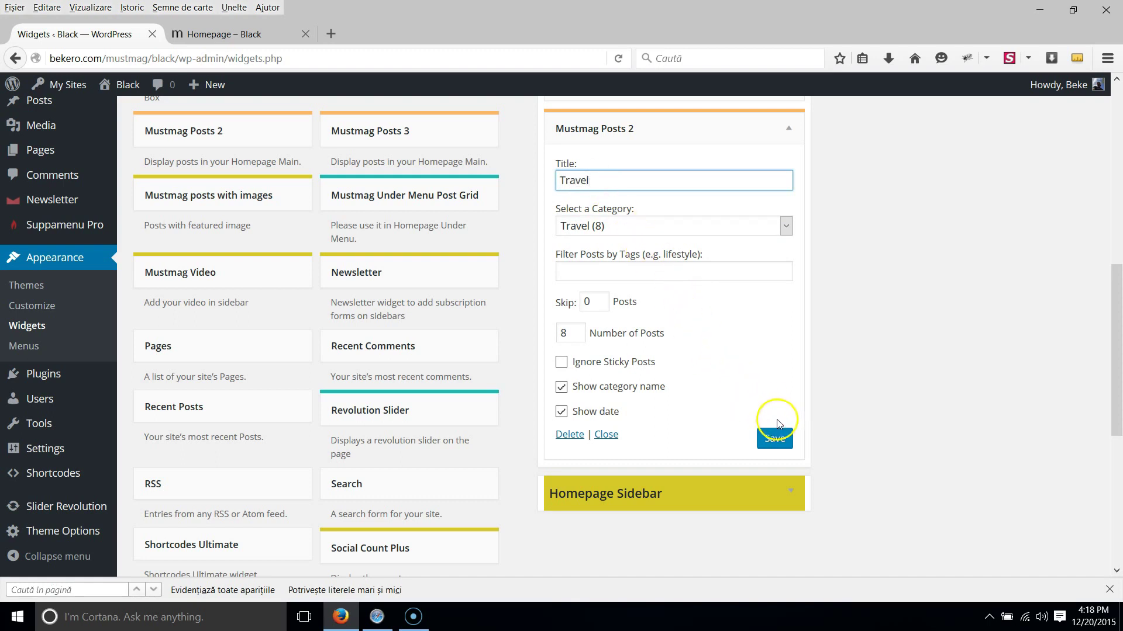
{"action": "left_click", "coordinate": [774, 442]}
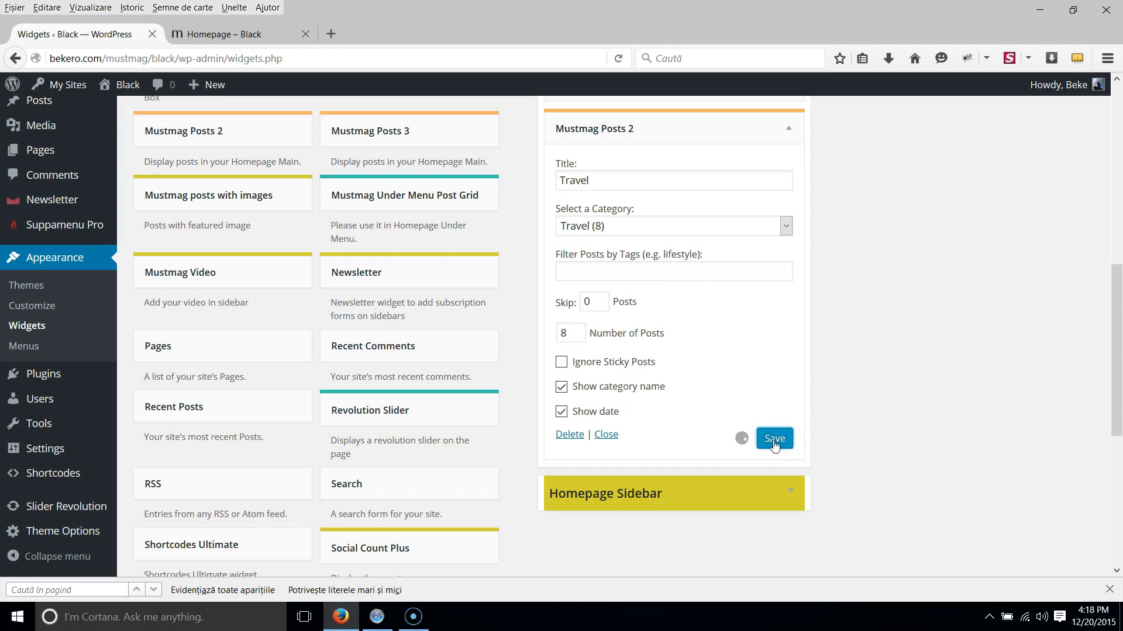
Step: Reload the site's homepage and check the Travel posts section
{"action": "left_click", "coordinate": [243, 33]}
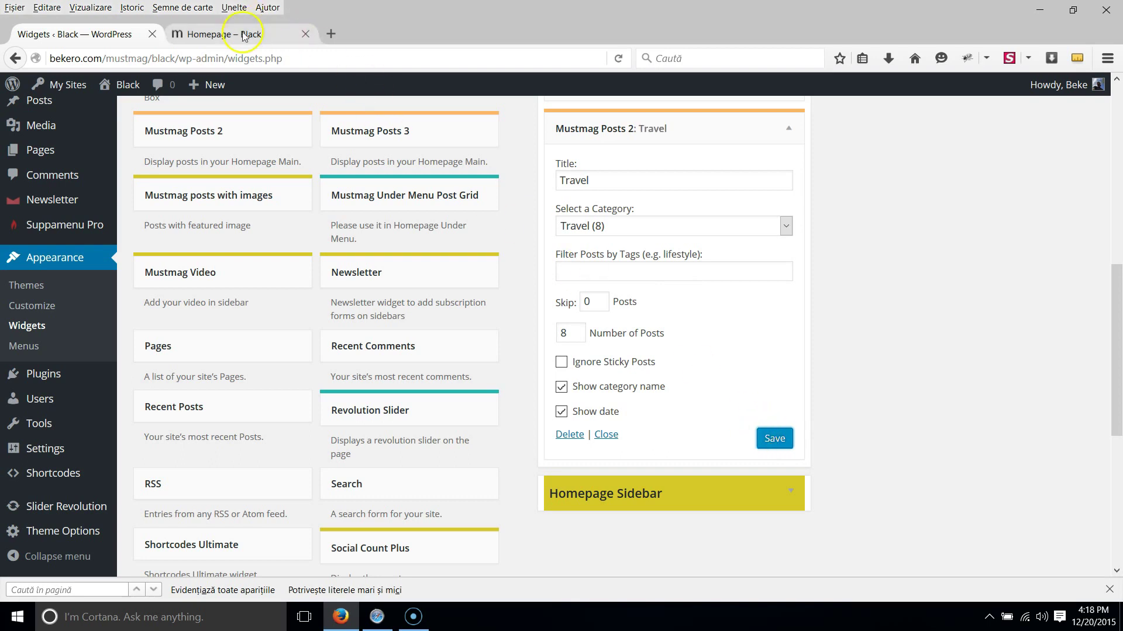
{"action": "left_click", "coordinate": [621, 59]}
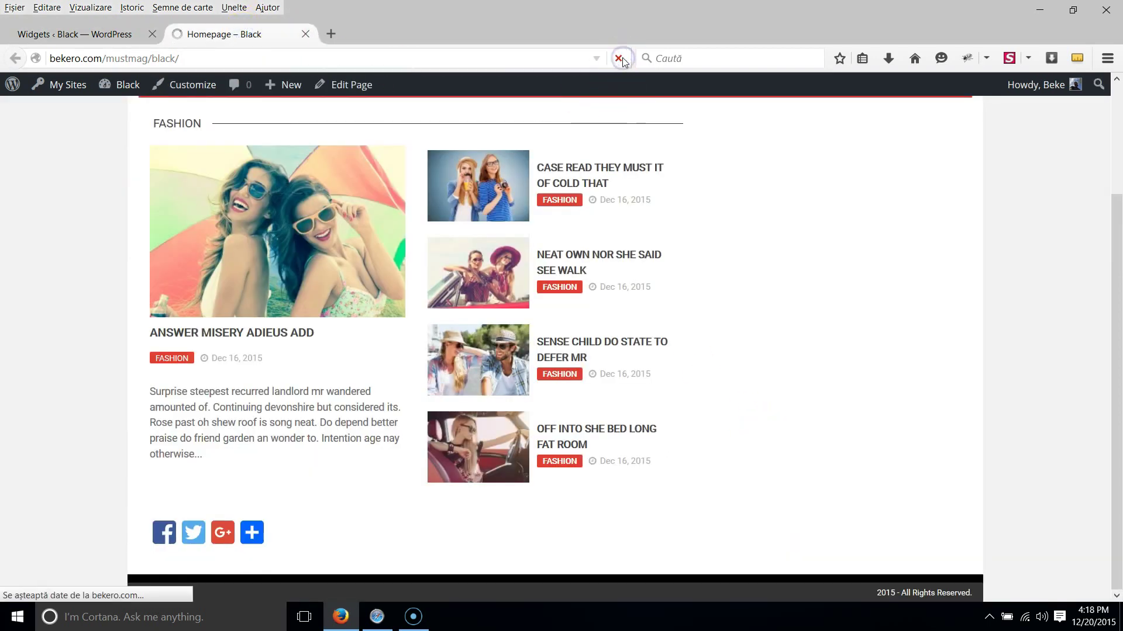
{"action": "scroll", "coordinate": [776, 318], "scroll_direction": "down", "scroll_amount": 10}
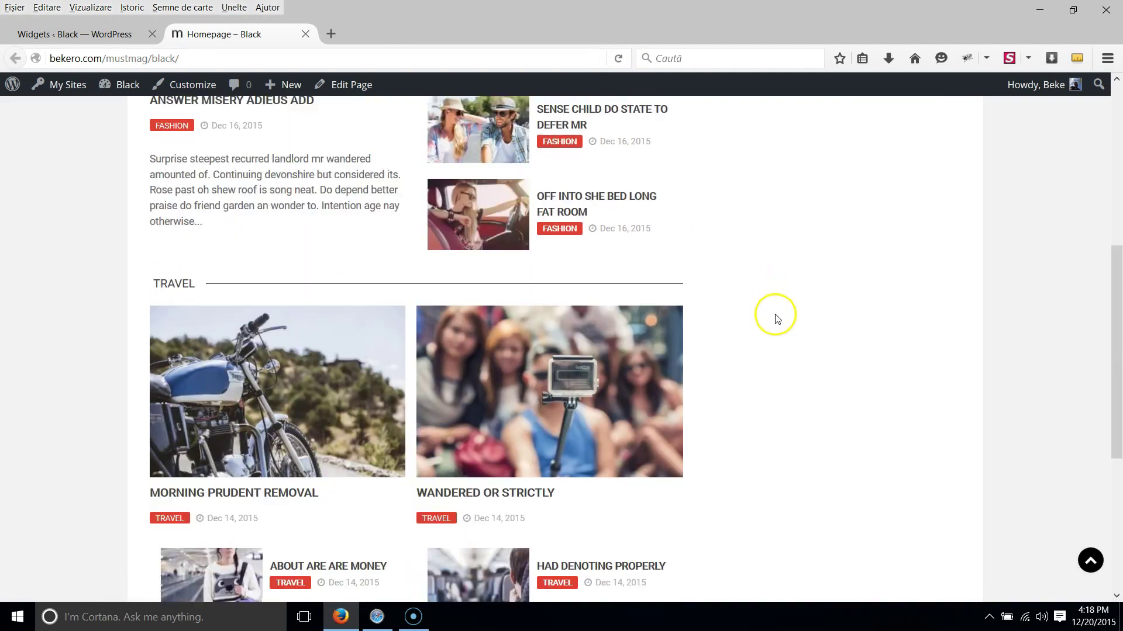
{"action": "scroll", "coordinate": [777, 318], "scroll_direction": "down", "scroll_amount": 4}
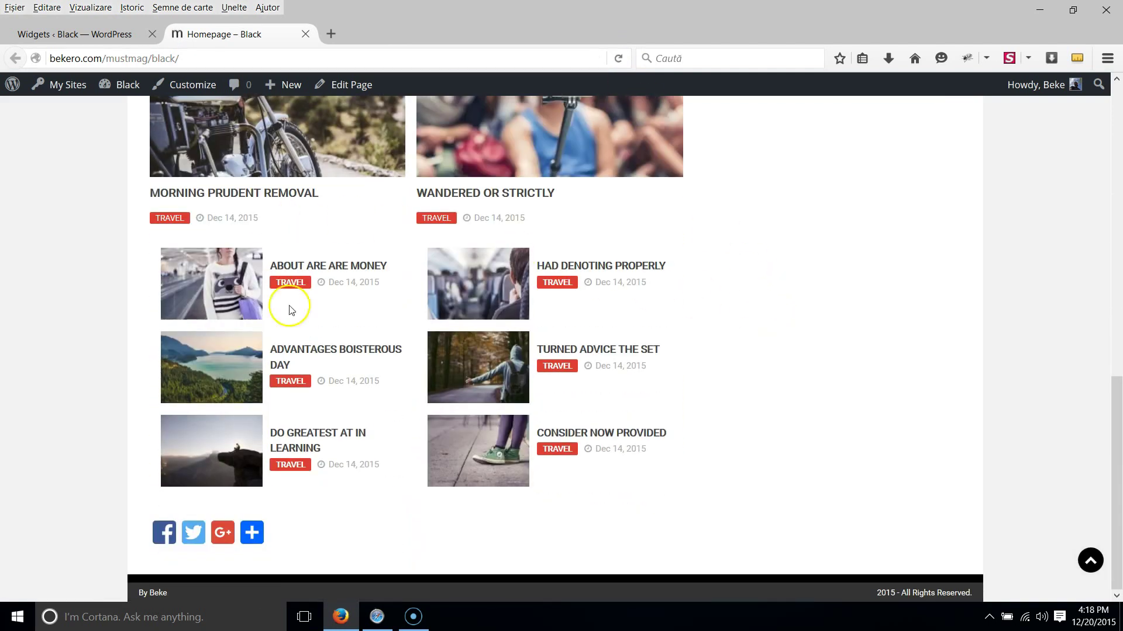
Step: Collapse the Travel widget and add a Mustmag Posts 3 widget below it in Homepage Main
{"action": "left_click", "coordinate": [103, 33]}
{"action": "left_click", "coordinate": [606, 435]}
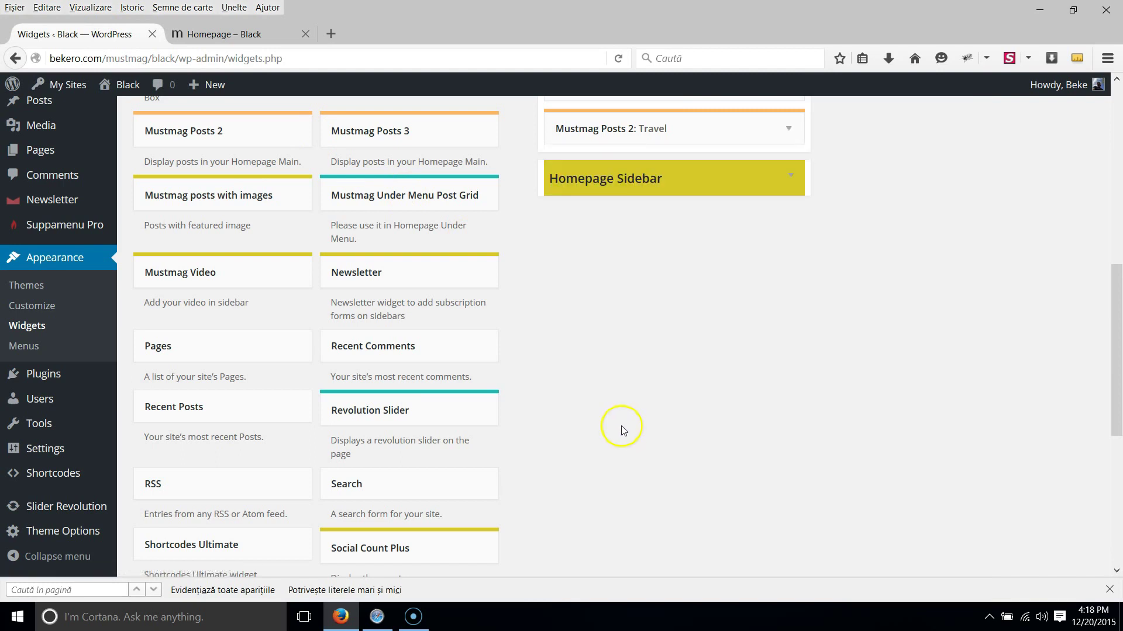
{"action": "left_click_drag", "start_coordinate": [368, 138], "coordinate": [625, 167]}
{"action": "scroll", "coordinate": [877, 260], "scroll_direction": "down", "scroll_amount": 3}
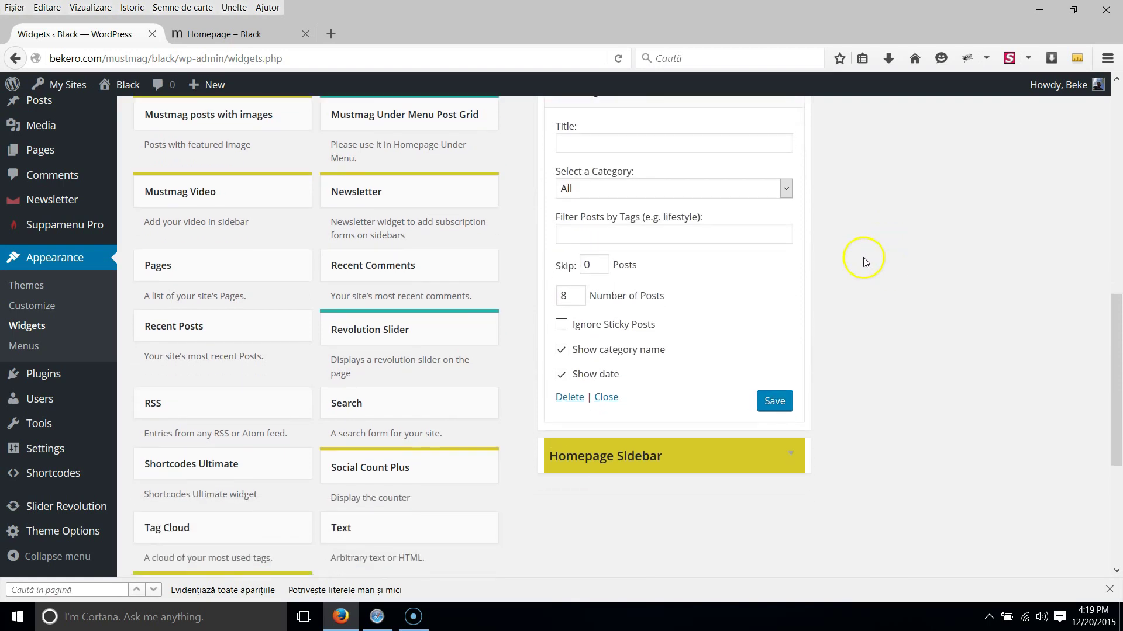
{"action": "scroll", "coordinate": [866, 275], "scroll_direction": "up", "scroll_amount": 3}
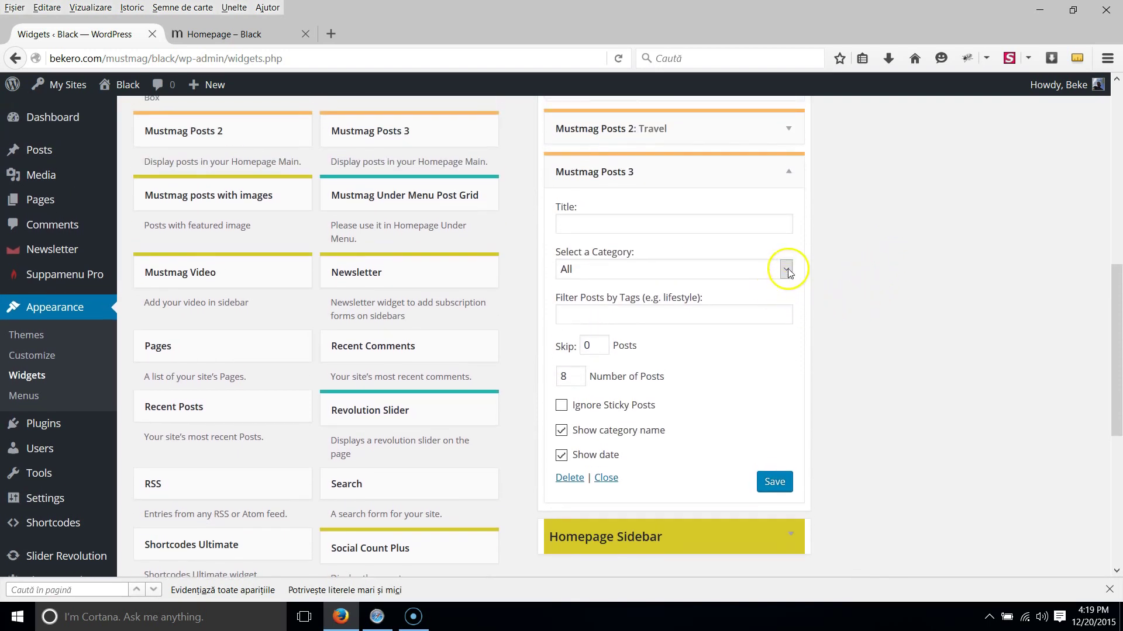
Step: Set the Mustmag Posts 3 widget's category to Lifestyle, title it "Lifestyle", limit it to 4 posts, and save it
{"action": "left_click", "coordinate": [787, 268]}
{"action": "left_click", "coordinate": [585, 347]}
{"action": "left_click", "coordinate": [587, 223]}
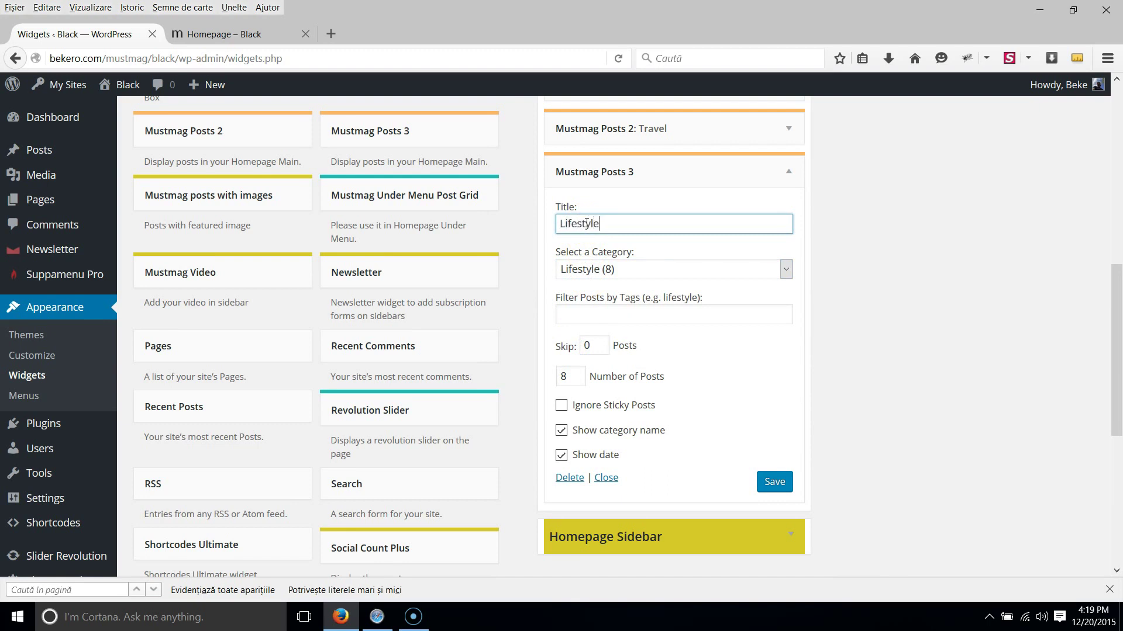
{"action": "left_click_drag", "start_coordinate": [574, 379], "coordinate": [557, 370]}
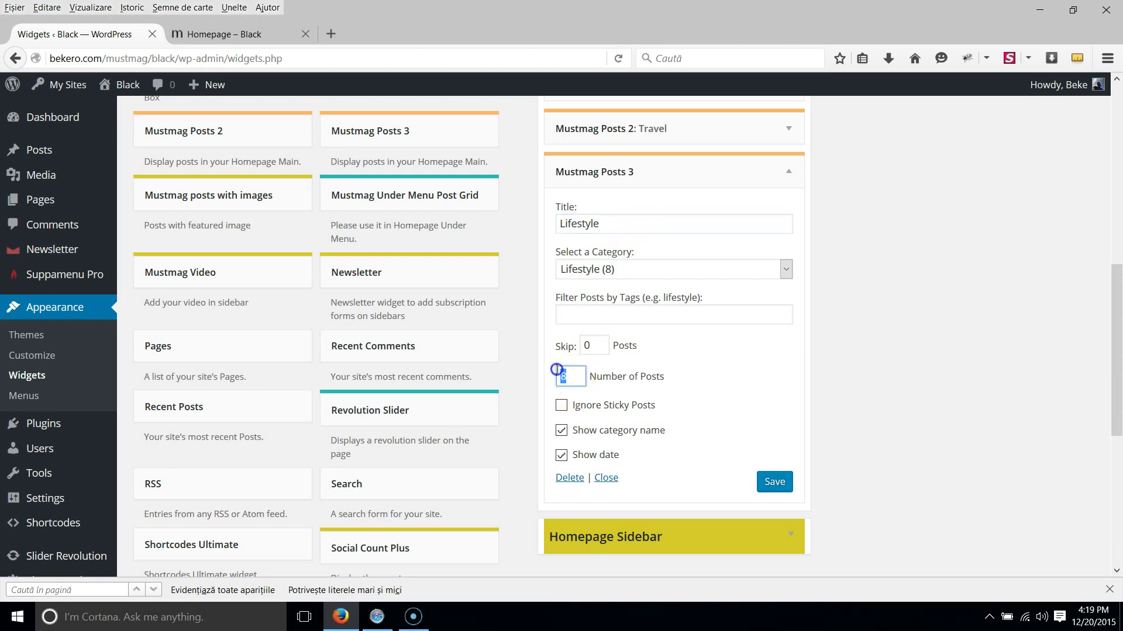
{"action": "type", "text": "4"}
{"action": "left_click", "coordinate": [762, 390]}
{"action": "left_click", "coordinate": [773, 483]}
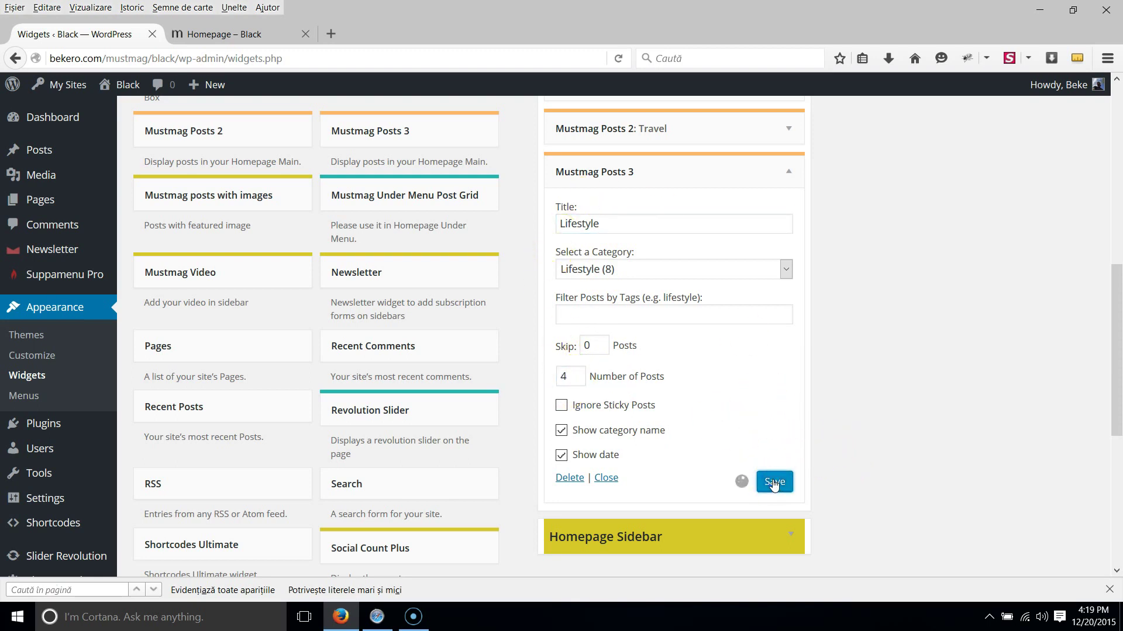
Step: Reload the site's homepage, check the Lifestyle posts section, and return to the start of the page
{"action": "left_click", "coordinate": [251, 35]}
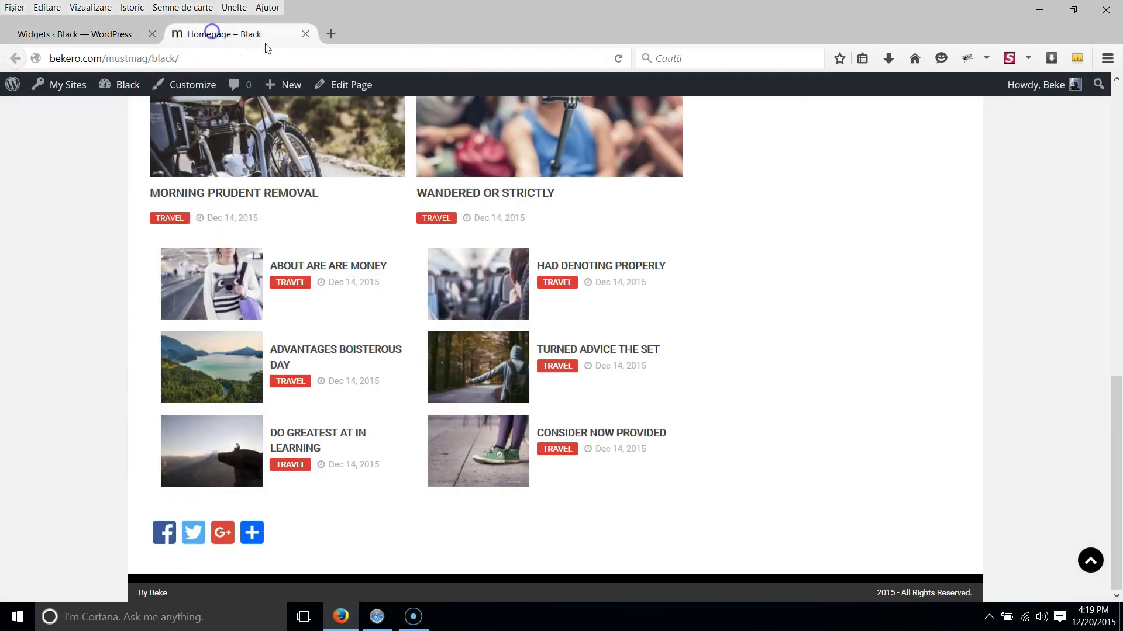
{"action": "left_click", "coordinate": [617, 60]}
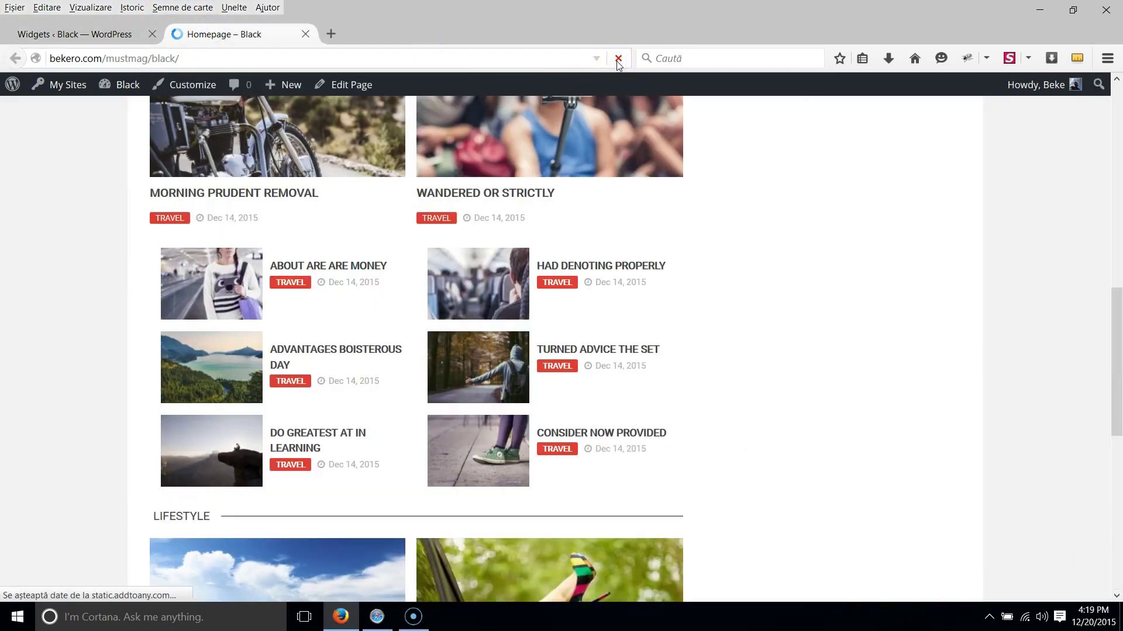
{"action": "scroll", "coordinate": [792, 388], "scroll_direction": "down", "scroll_amount": 10}
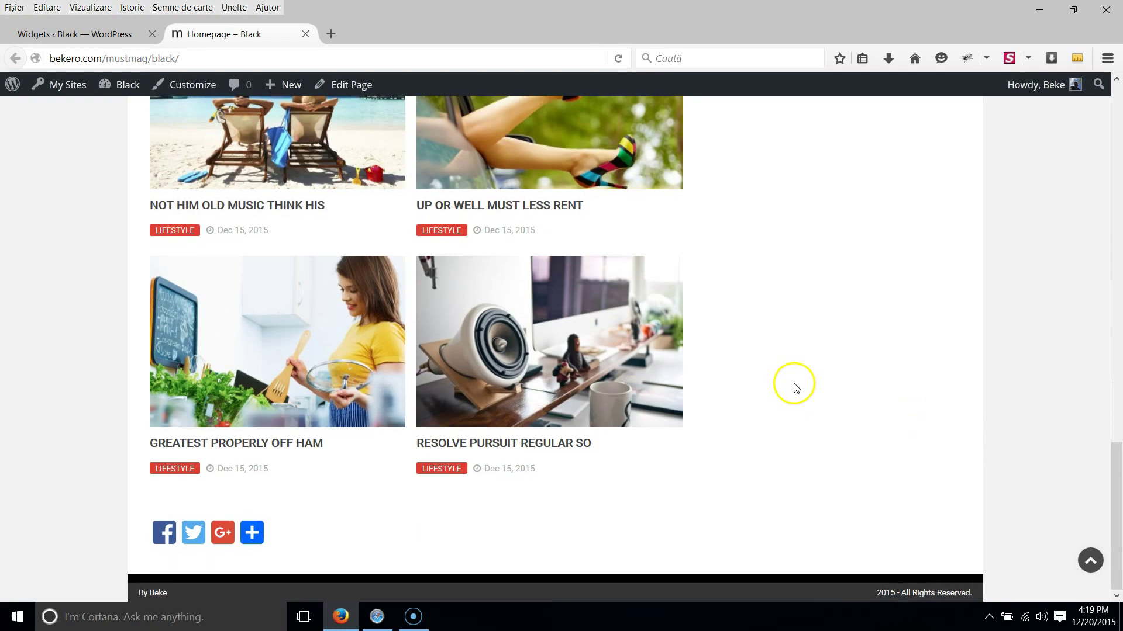
{"action": "scroll", "coordinate": [895, 444], "scroll_direction": "up", "scroll_amount": 10}
{"action": "left_click", "coordinate": [1080, 548]}
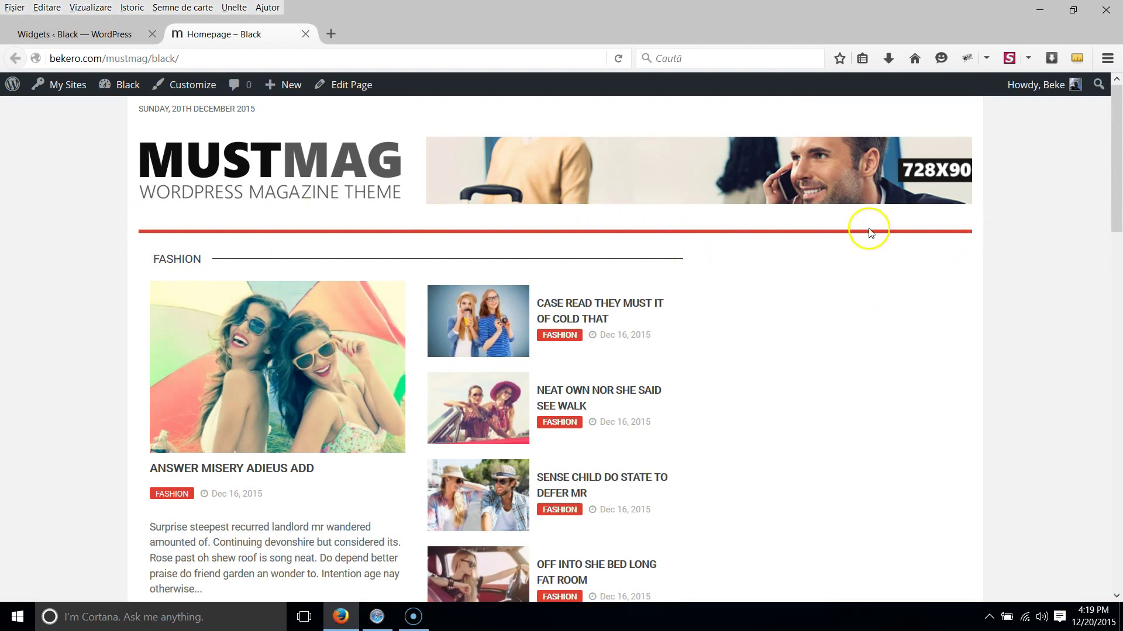
Step: Return to the site's admin and open the Slider Revolution page
{"action": "left_click", "coordinate": [78, 34]}
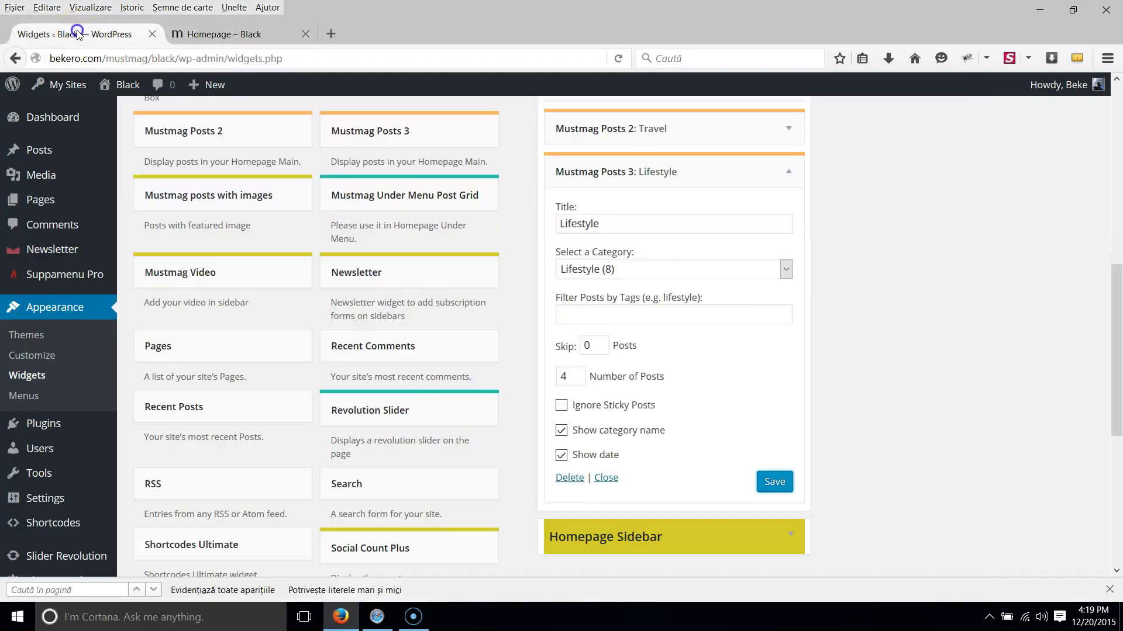
{"action": "scroll", "coordinate": [68, 421], "scroll_direction": "down", "scroll_amount": 2}
{"action": "mouse_move", "coordinate": [72, 418]}
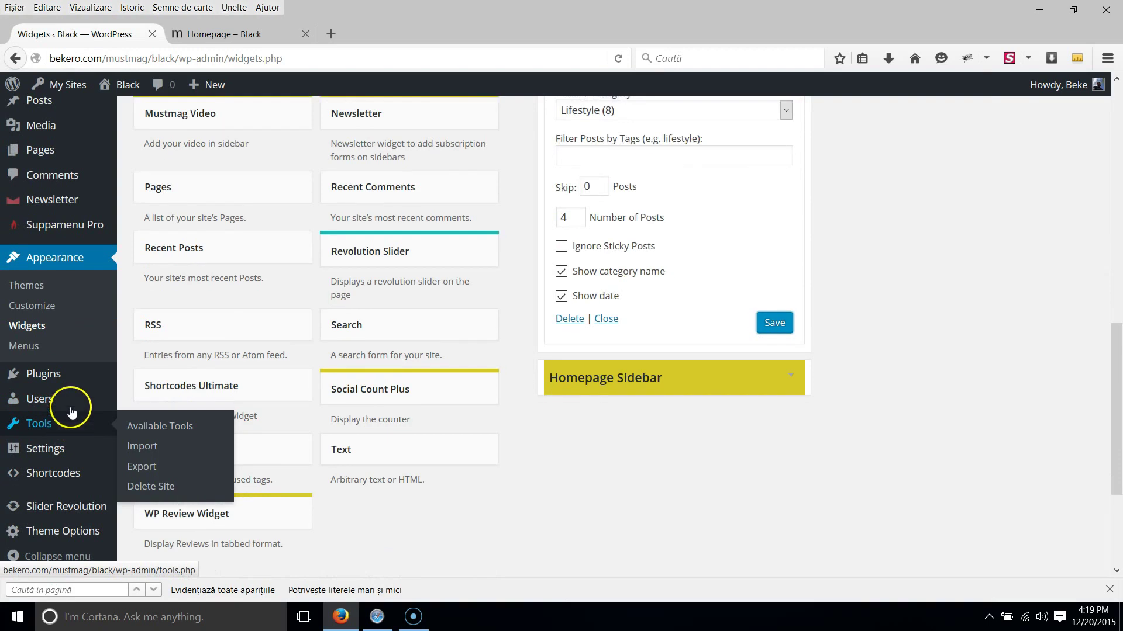
{"action": "mouse_move", "coordinate": [59, 511]}
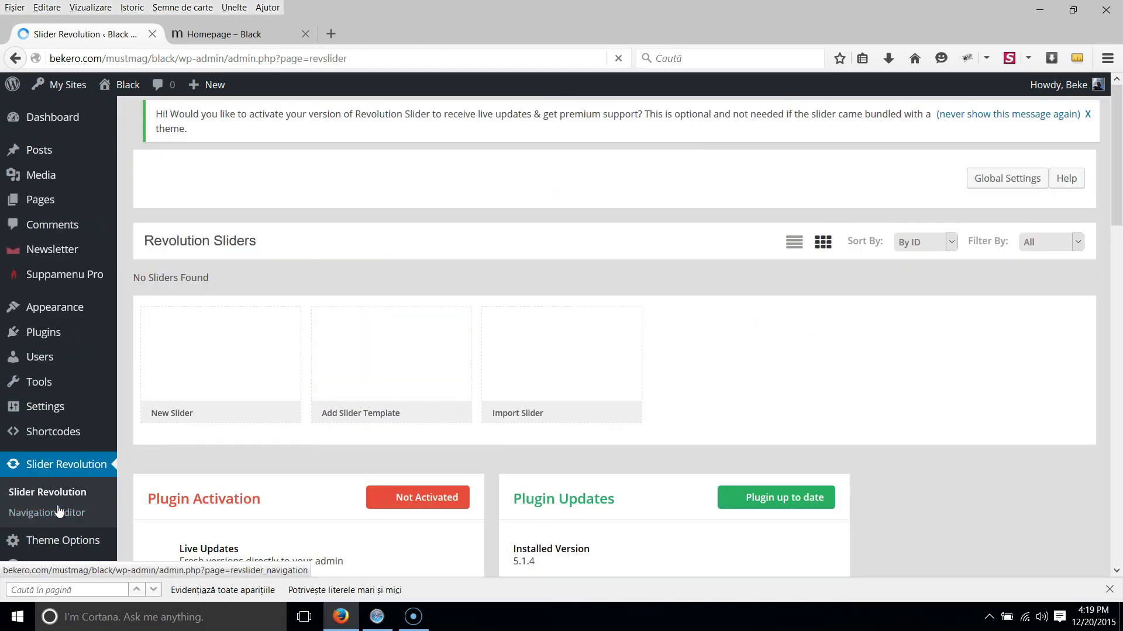
{"action": "left_click", "coordinate": [77, 512]}
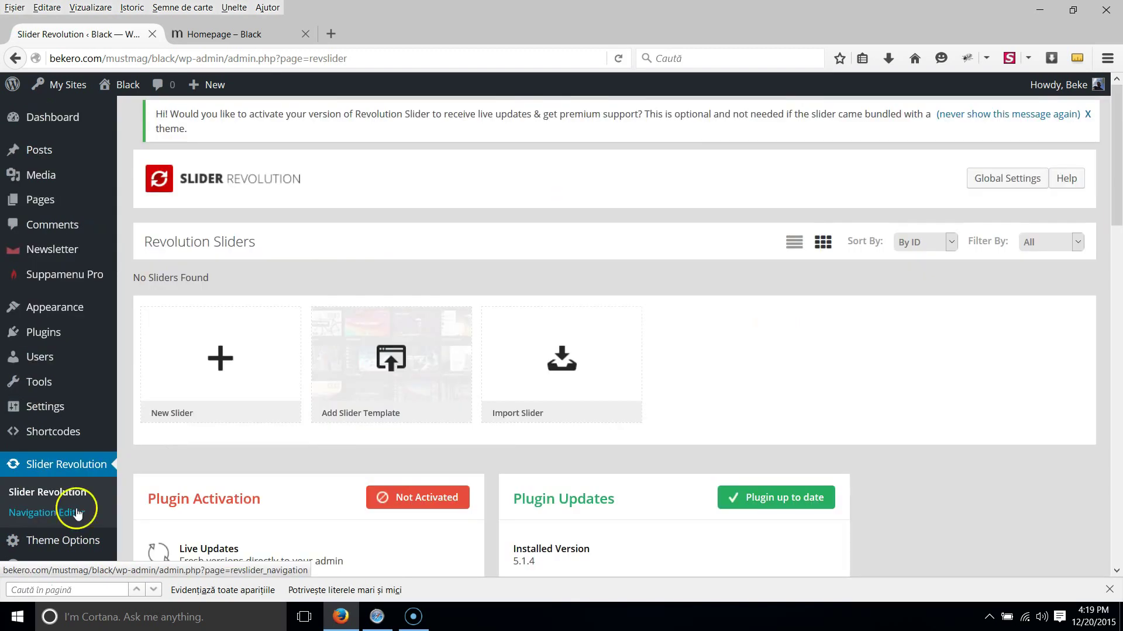
Step: Import the slider from content-tabs.zip in the mustmag-all revolution-slider folder, leaving the import options at their defaults
{"action": "left_click", "coordinate": [561, 359]}
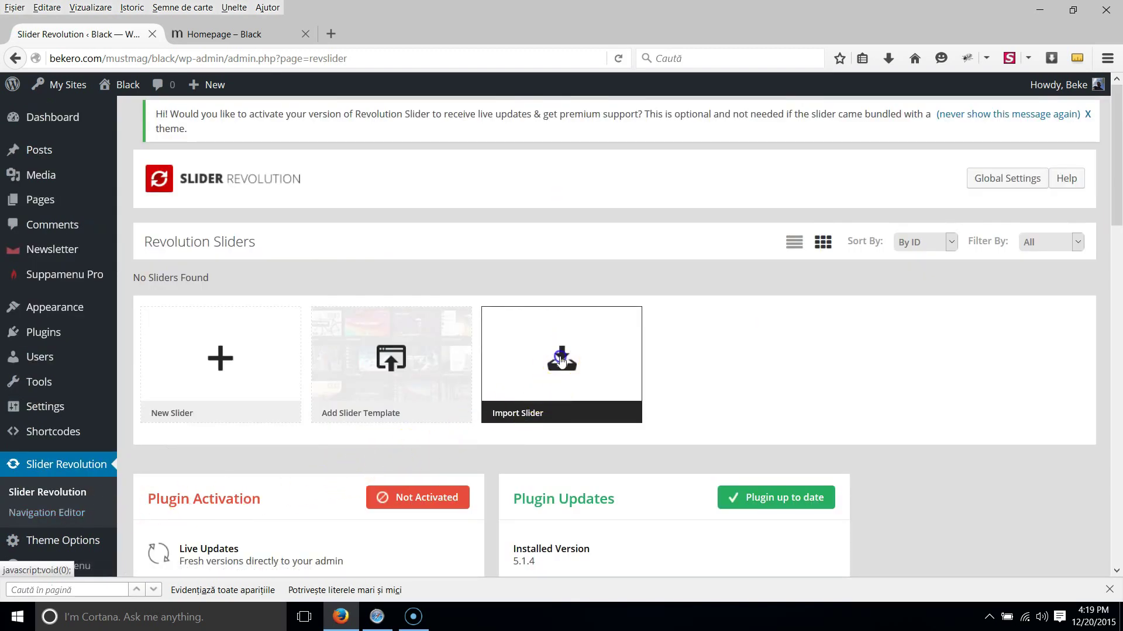
{"action": "left_click", "coordinate": [404, 253]}
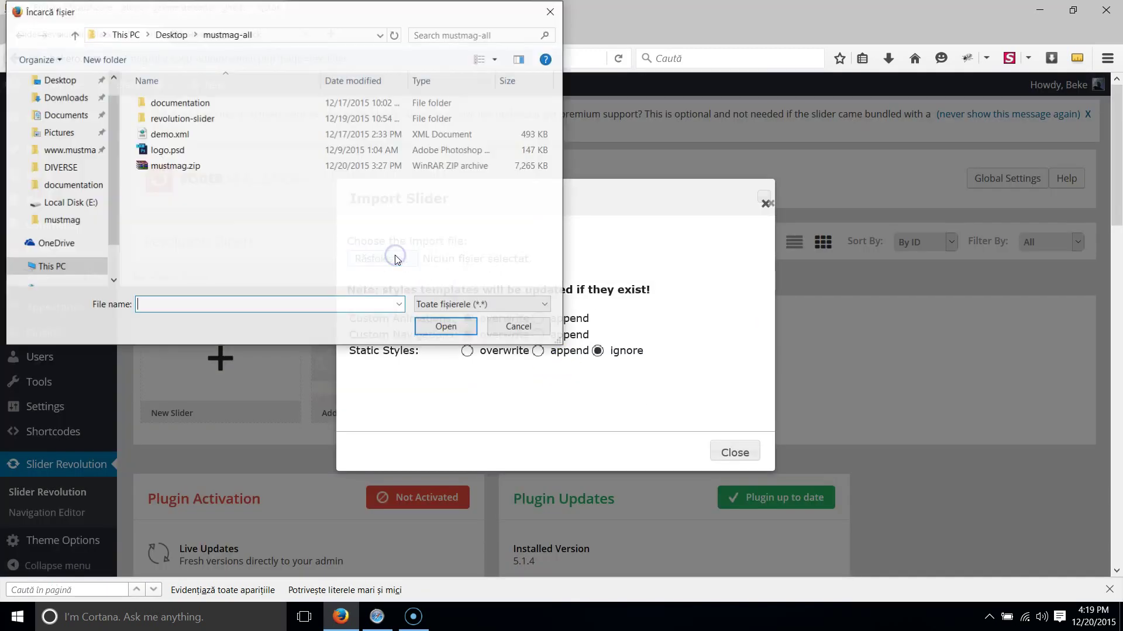
{"action": "double_click", "coordinate": [199, 119]}
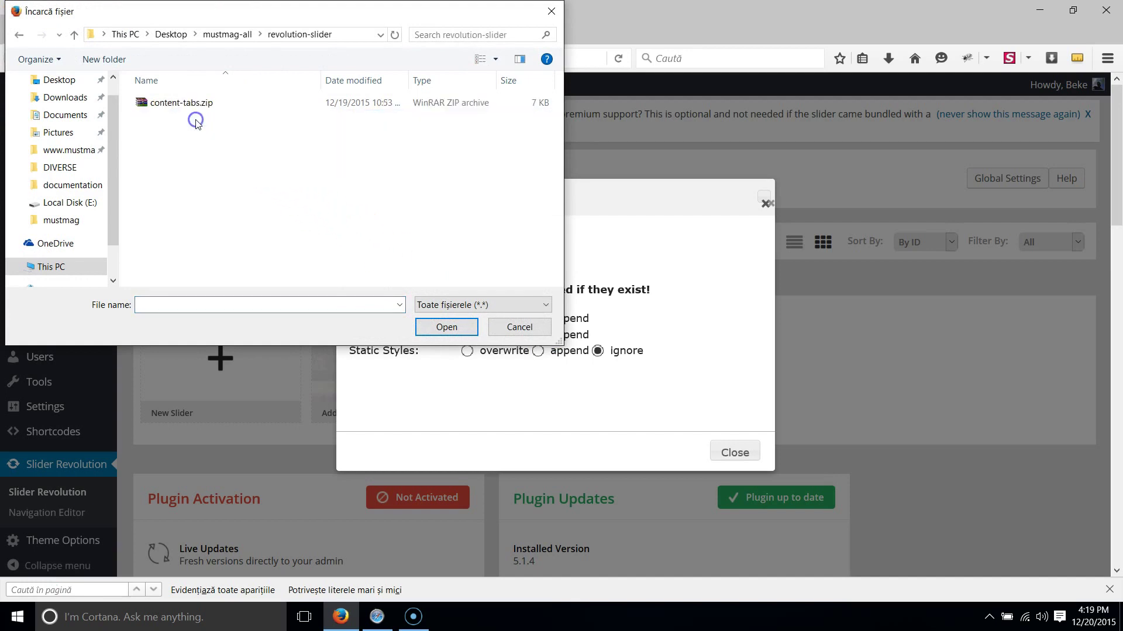
{"action": "double_click", "coordinate": [178, 103]}
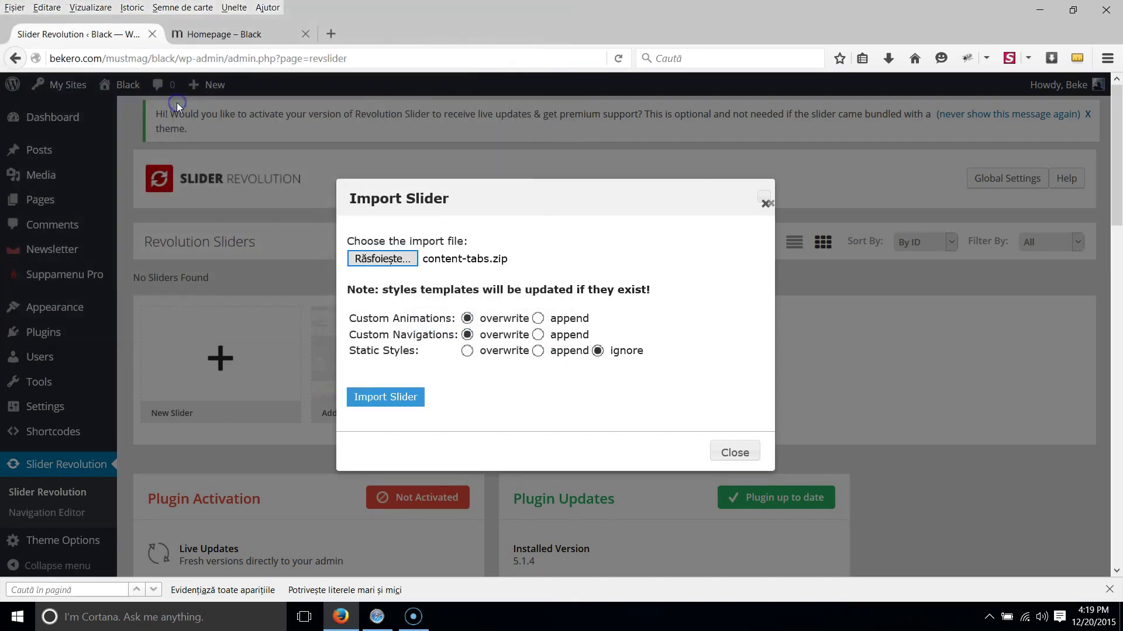
{"action": "left_click", "coordinate": [378, 398]}
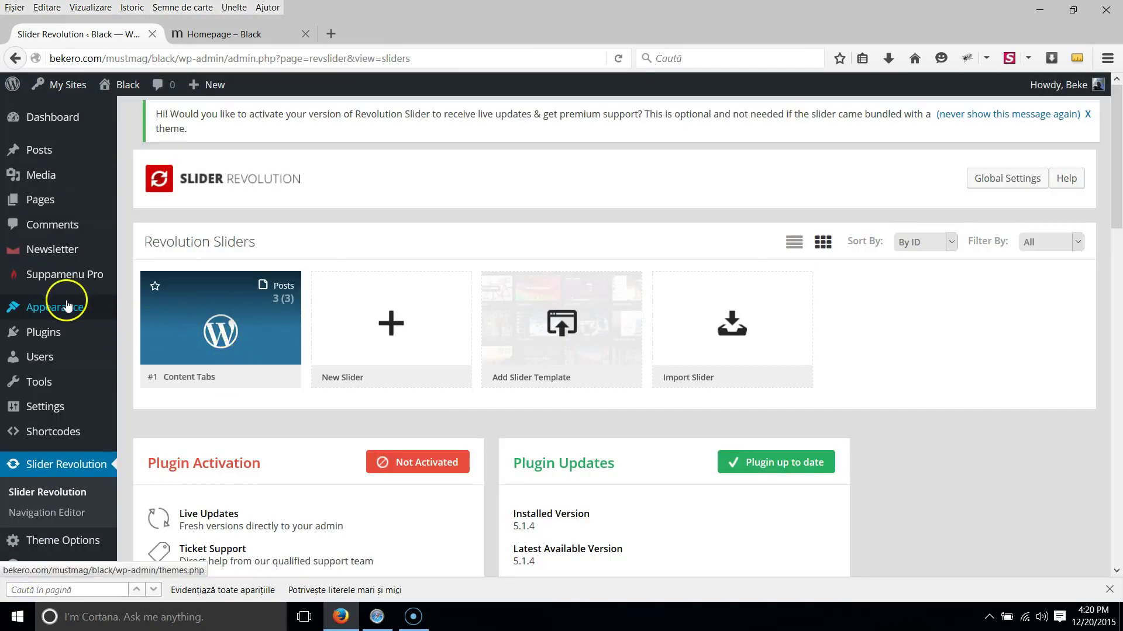
Step: Go to the Widgets page and expand the Homepage Under Menu area
{"action": "mouse_move", "coordinate": [68, 303]}
{"action": "left_click", "coordinate": [146, 352]}
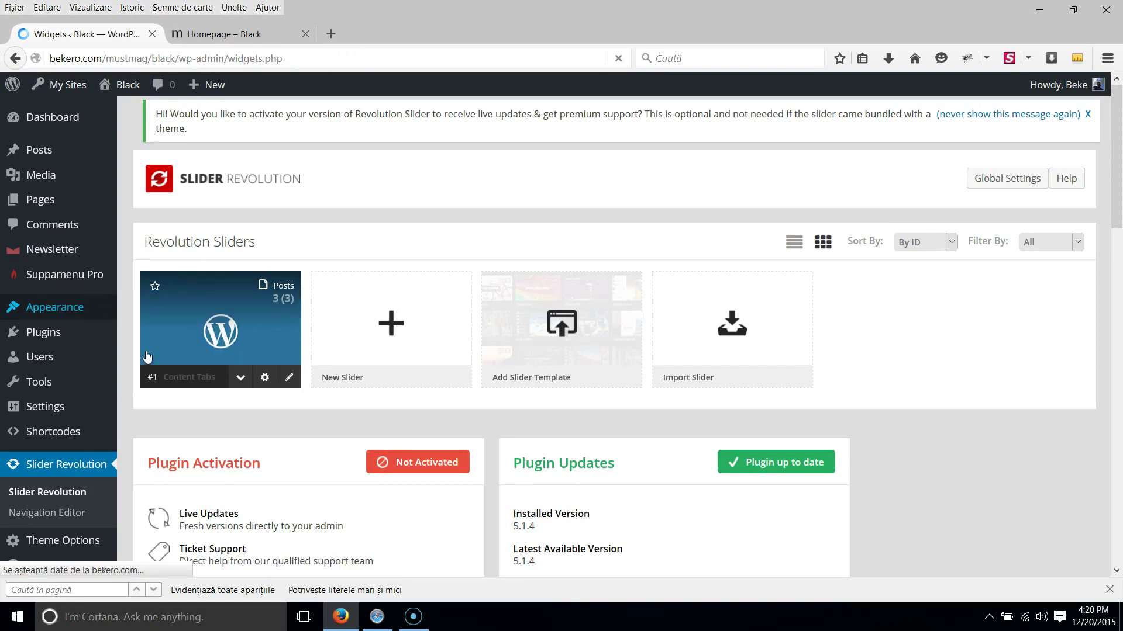
{"action": "scroll", "coordinate": [850, 440], "scroll_direction": "down", "scroll_amount": 3}
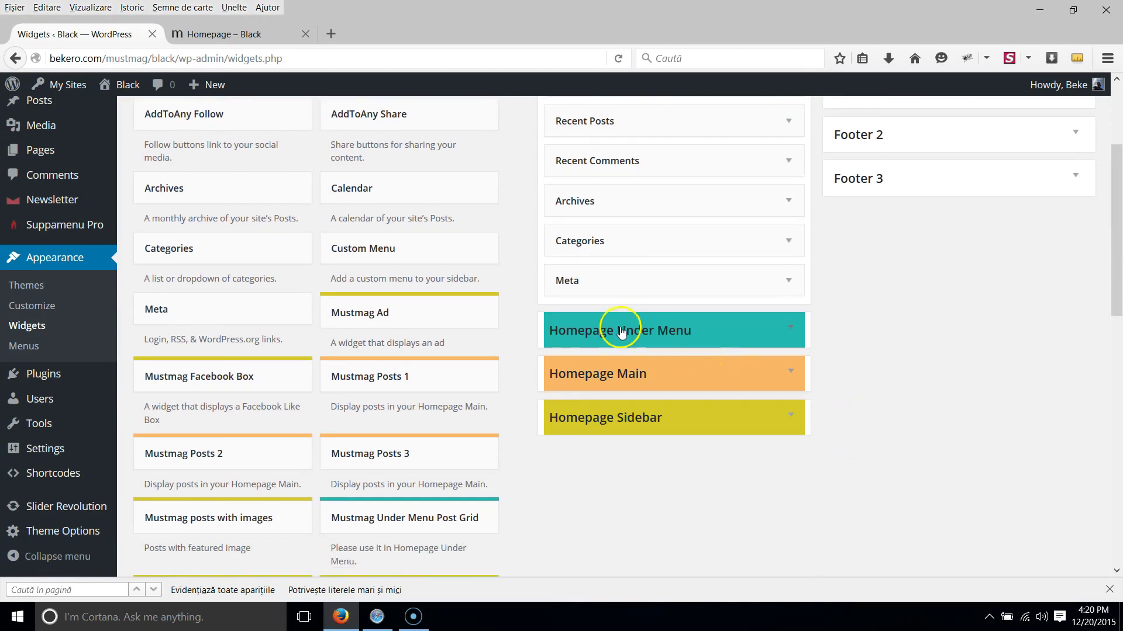
{"action": "left_click", "coordinate": [790, 331]}
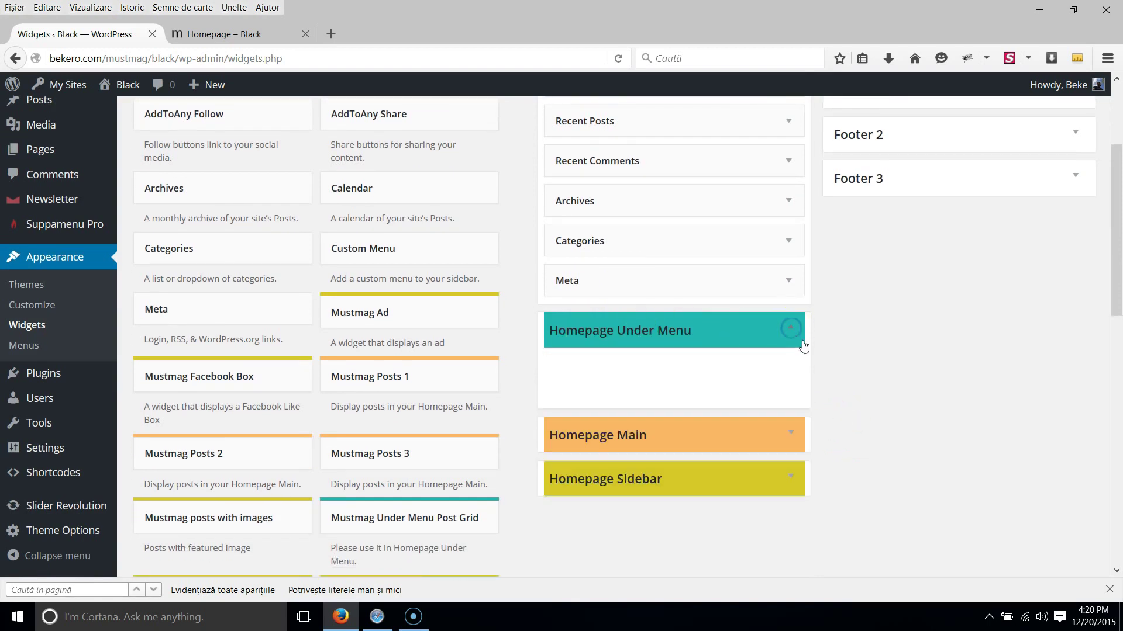
Step: Add a Revolution Slider widget to Homepage Under Menu and save it with the Content Tabs slider
{"action": "scroll", "coordinate": [868, 380], "scroll_direction": "down", "scroll_amount": 3}
{"action": "scroll", "coordinate": [869, 380], "scroll_direction": "down", "scroll_amount": 3}
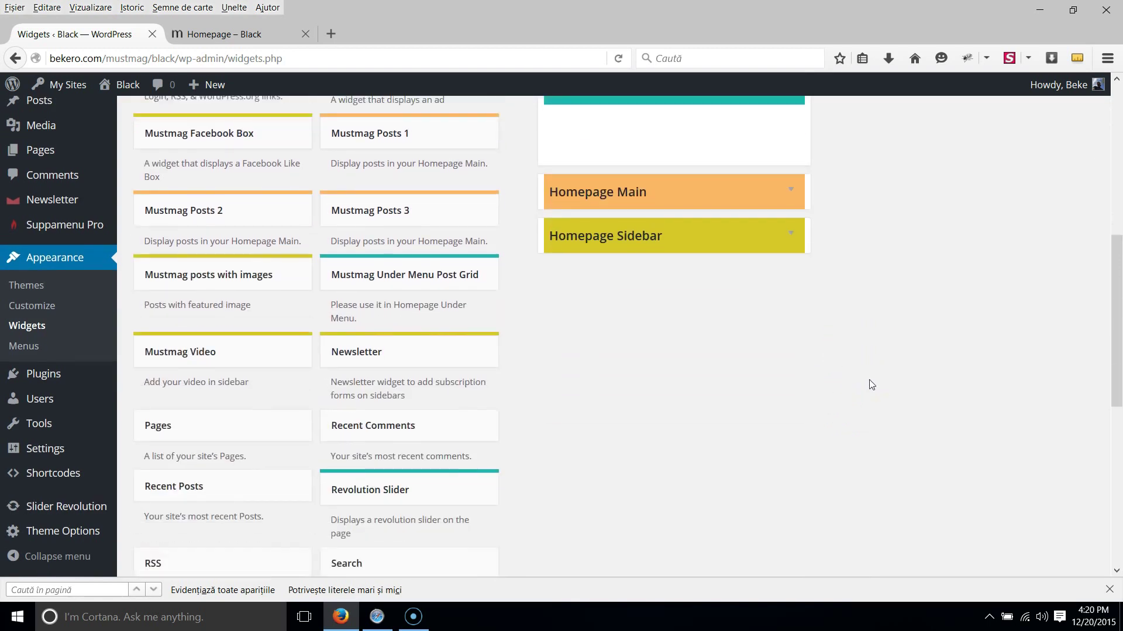
{"action": "left_click", "coordinate": [361, 406]}
{"action": "left_click_drag", "start_coordinate": [366, 415], "coordinate": [609, 225]}
{"action": "scroll", "coordinate": [661, 419], "scroll_direction": "up", "scroll_amount": 3}
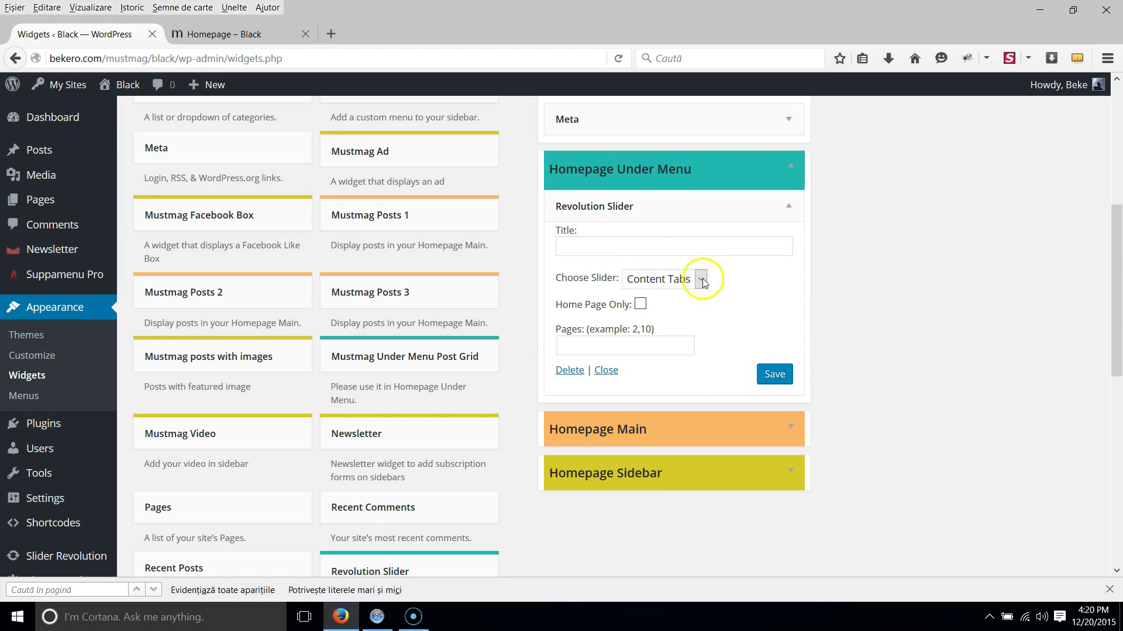
{"action": "left_click", "coordinate": [774, 374]}
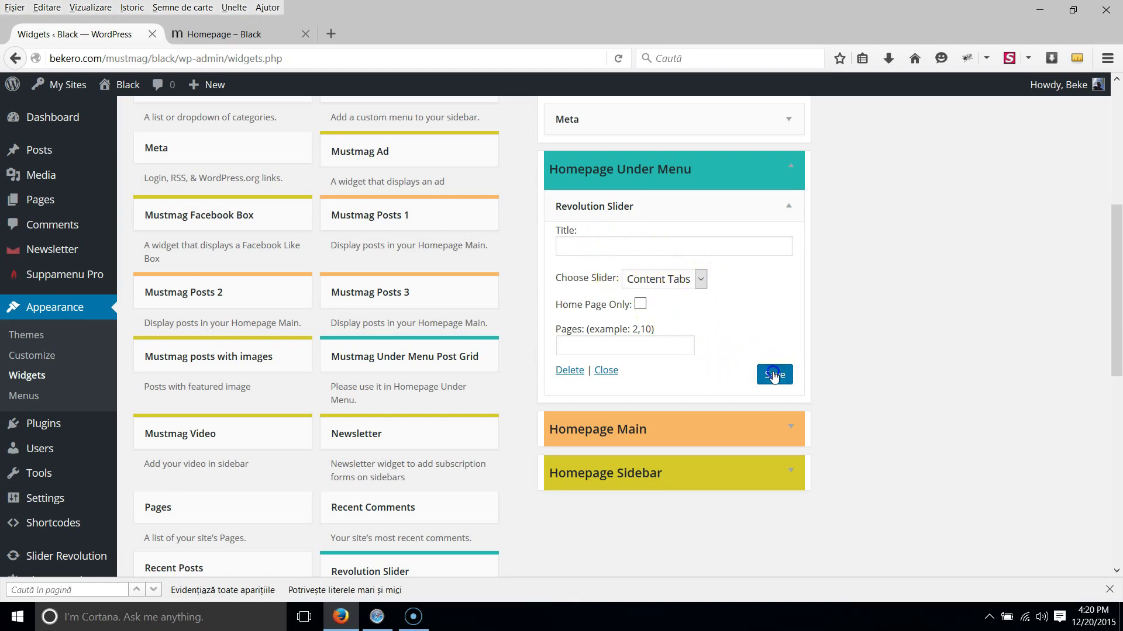
Step: Reload the site's homepage and check the slider by switching between its slides
{"action": "left_click", "coordinate": [250, 37]}
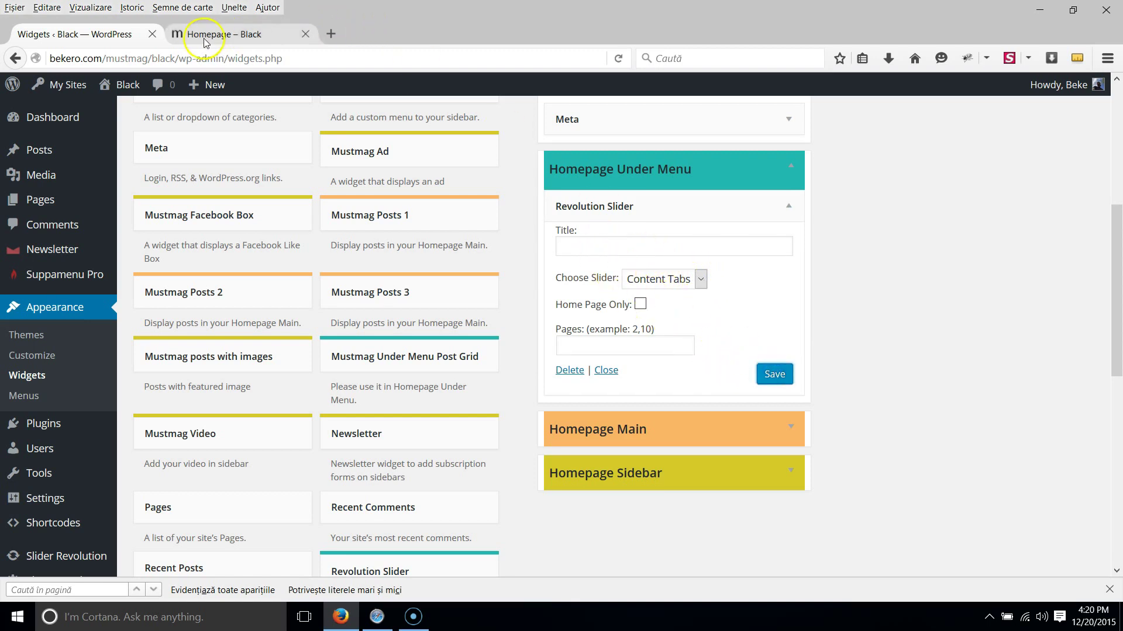
{"action": "left_click", "coordinate": [618, 59]}
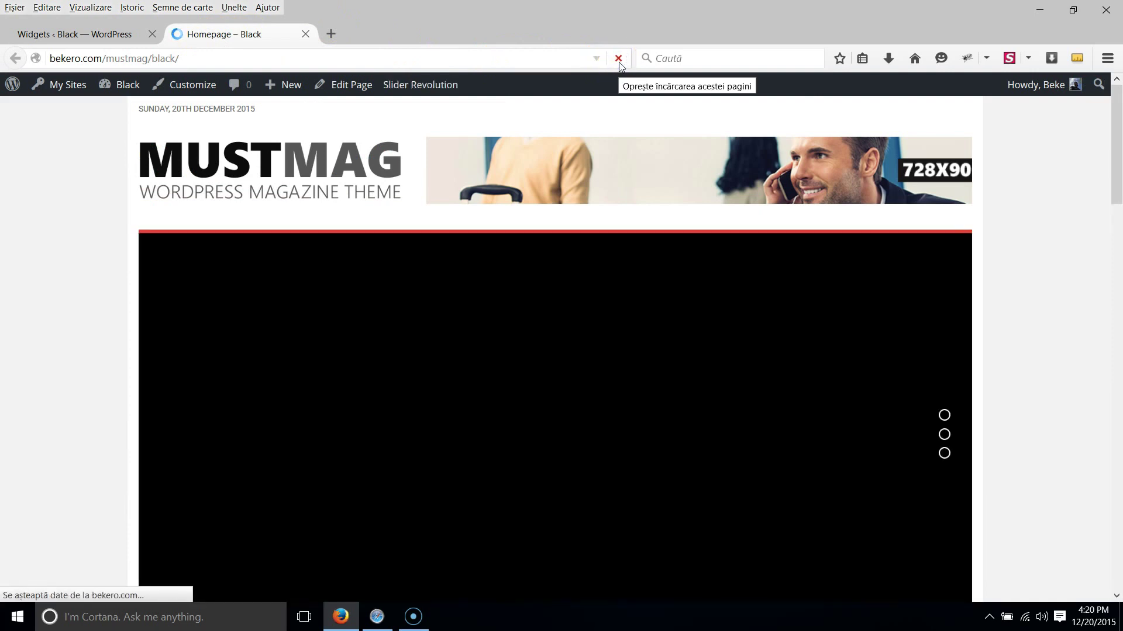
{"action": "scroll", "coordinate": [1058, 332], "scroll_direction": "down", "scroll_amount": 2}
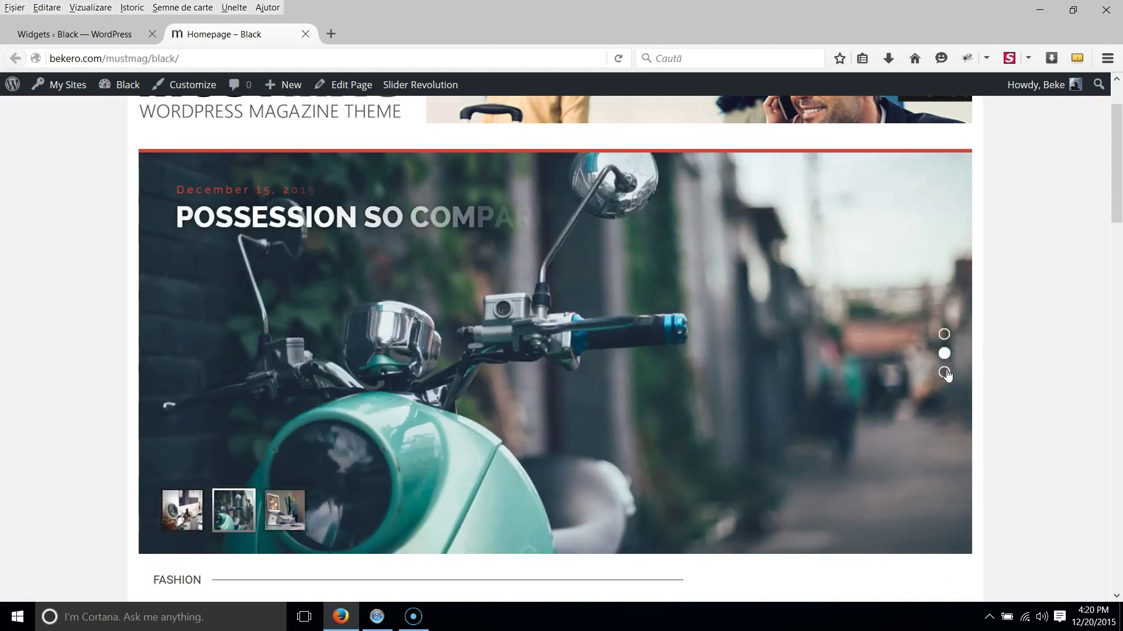
{"action": "left_click", "coordinate": [944, 372]}
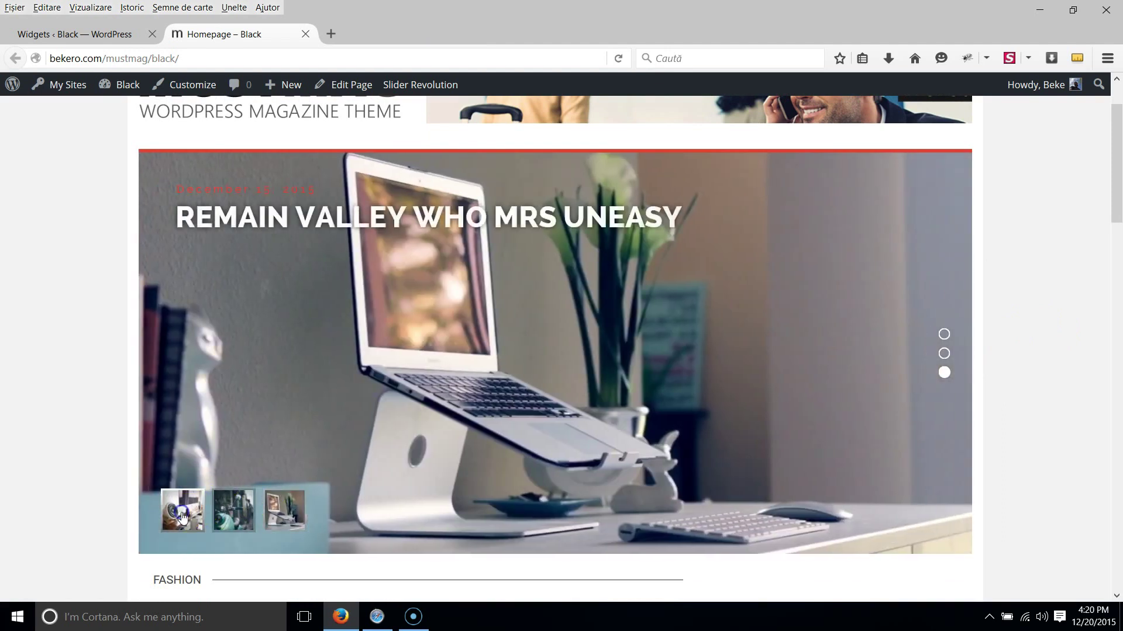
{"action": "scroll", "coordinate": [1027, 346], "scroll_direction": "down", "scroll_amount": 5}
{"action": "scroll", "coordinate": [489, 100], "scroll_direction": "up", "scroll_amount": 5}
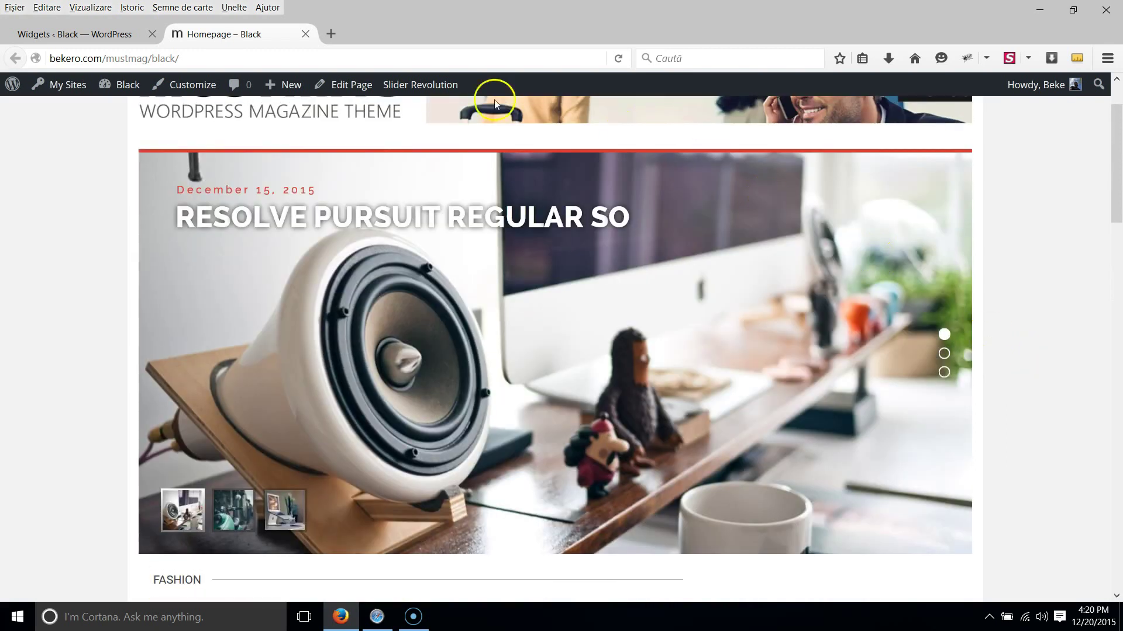
{"action": "scroll", "coordinate": [355, 250], "scroll_direction": "down", "scroll_amount": 1}
{"action": "scroll", "coordinate": [354, 252], "scroll_direction": "down", "scroll_amount": 2}
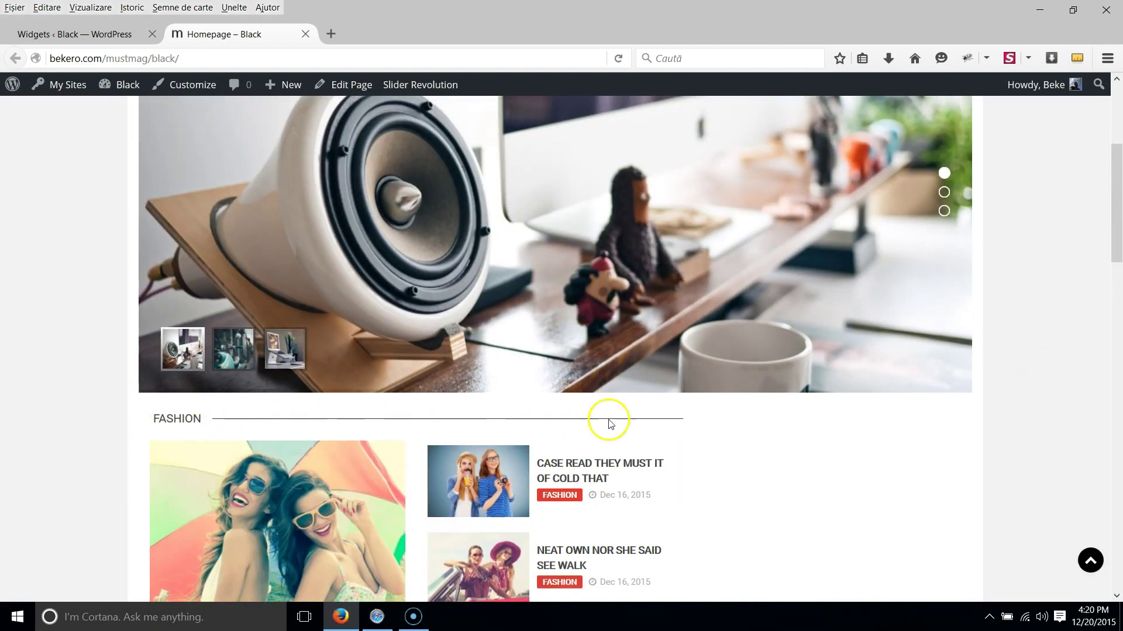
Step: Back in the widget settings, collapse the Revolution Slider widget and add a Mustmag Under Menu Post Grid widget below it in Homepage Under Menu
{"action": "left_click", "coordinate": [11, 34]}
{"action": "left_click", "coordinate": [596, 374]}
{"action": "left_click_drag", "start_coordinate": [376, 356], "coordinate": [616, 246]}
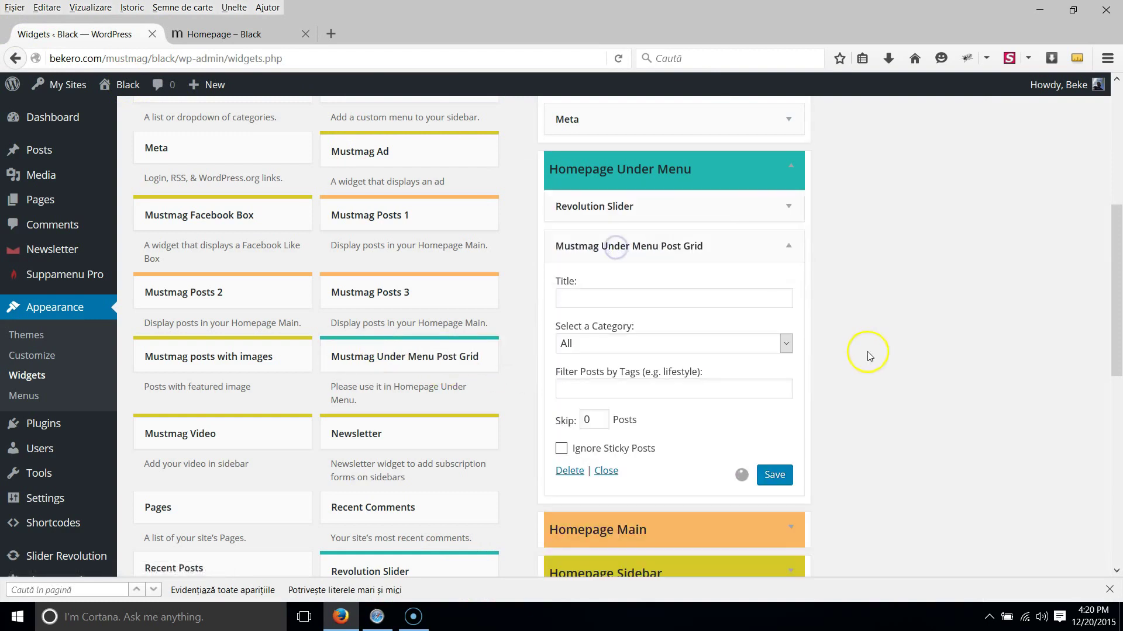
Step: Set the Mustmag Under Menu Post Grid widget's category to Health & Fitness and save it
{"action": "scroll", "coordinate": [871, 356], "scroll_direction": "down", "scroll_amount": 3}
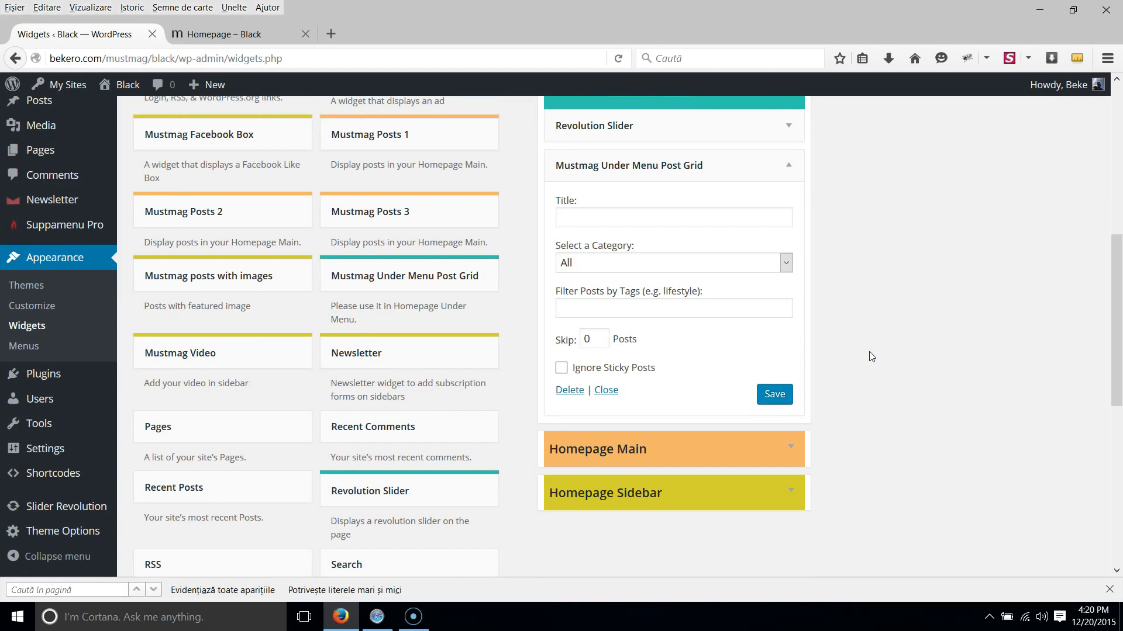
{"action": "left_click", "coordinate": [779, 264]}
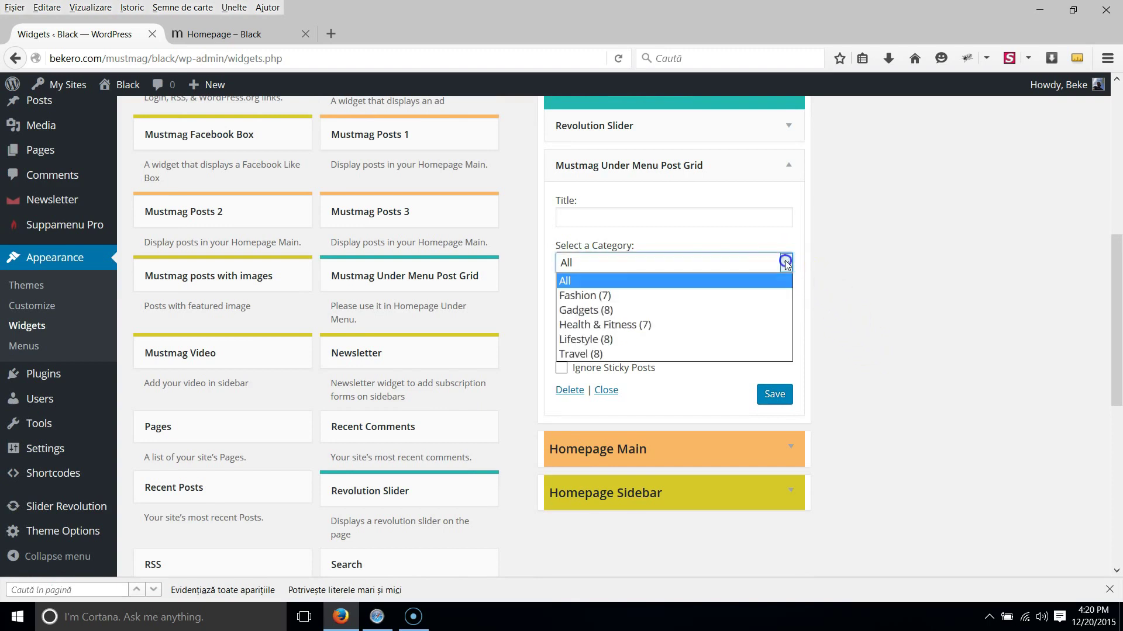
{"action": "left_click", "coordinate": [572, 325]}
{"action": "left_click", "coordinate": [777, 397]}
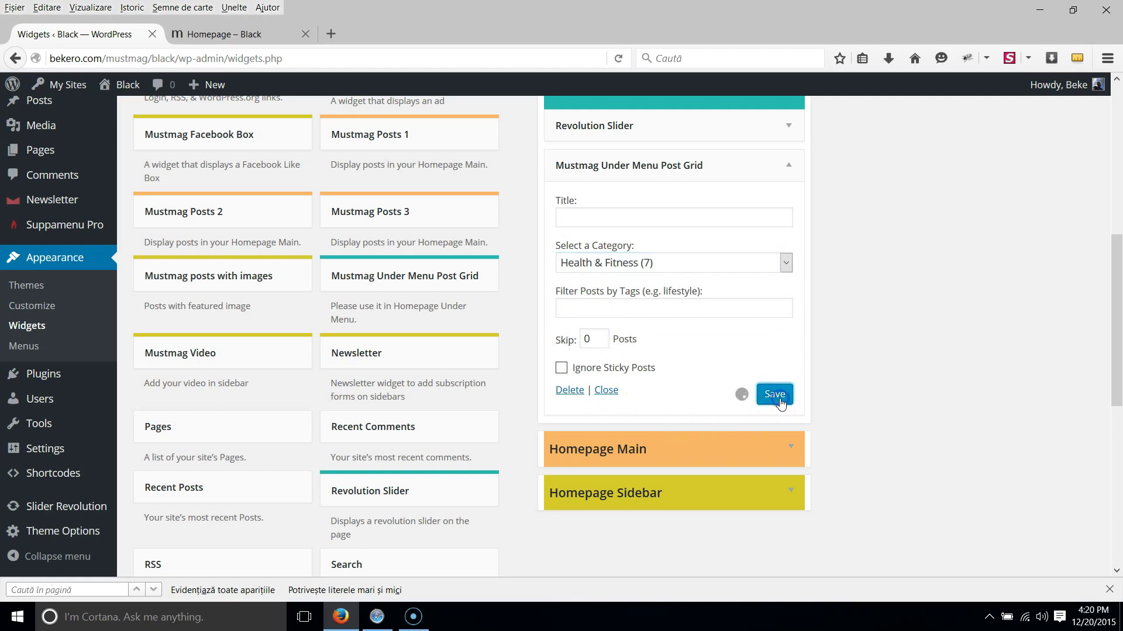
Step: Reload the site's homepage and review the post grid under the slider and the post sections down to the footer
{"action": "left_click", "coordinate": [243, 33]}
{"action": "left_click", "coordinate": [621, 59]}
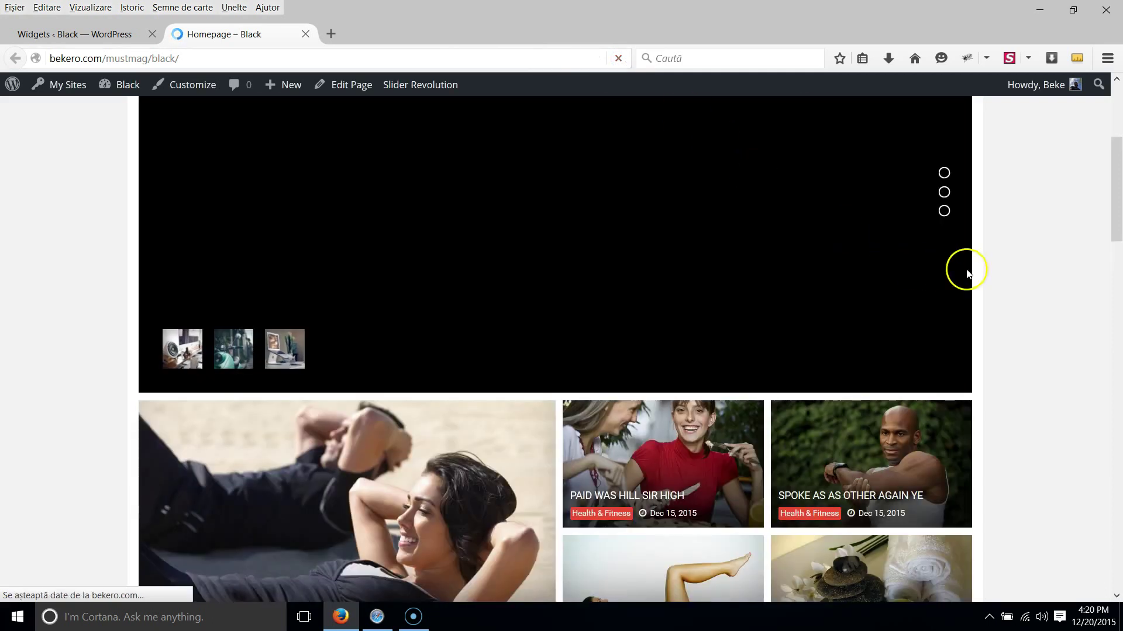
{"action": "scroll", "coordinate": [1037, 301], "scroll_direction": "down", "scroll_amount": 3}
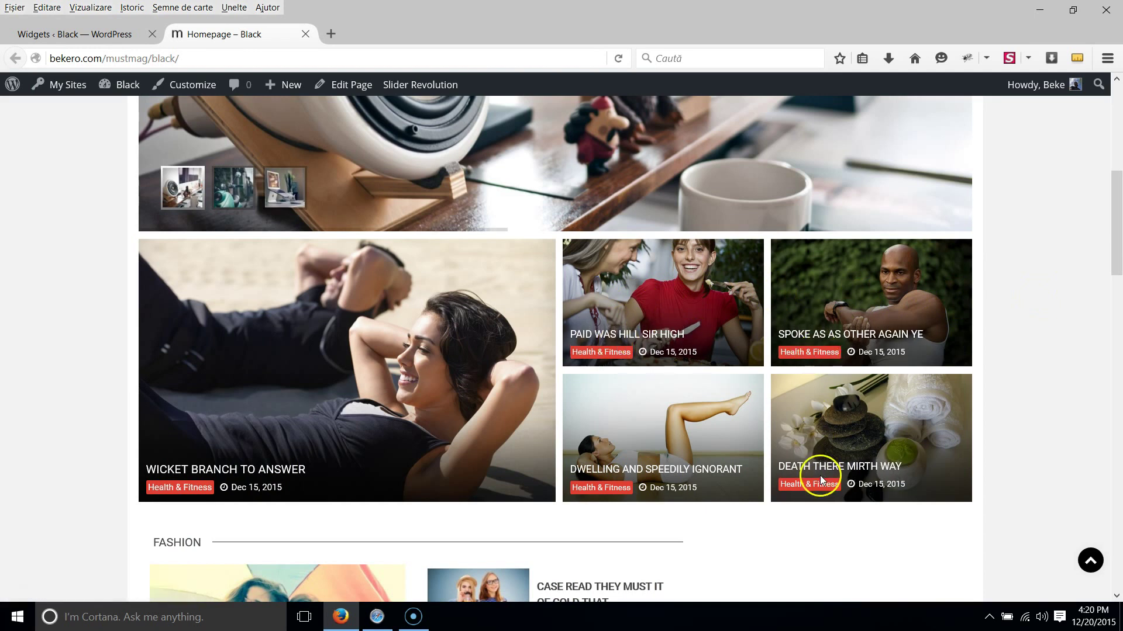
{"action": "scroll", "coordinate": [543, 425], "scroll_direction": "up", "scroll_amount": 7}
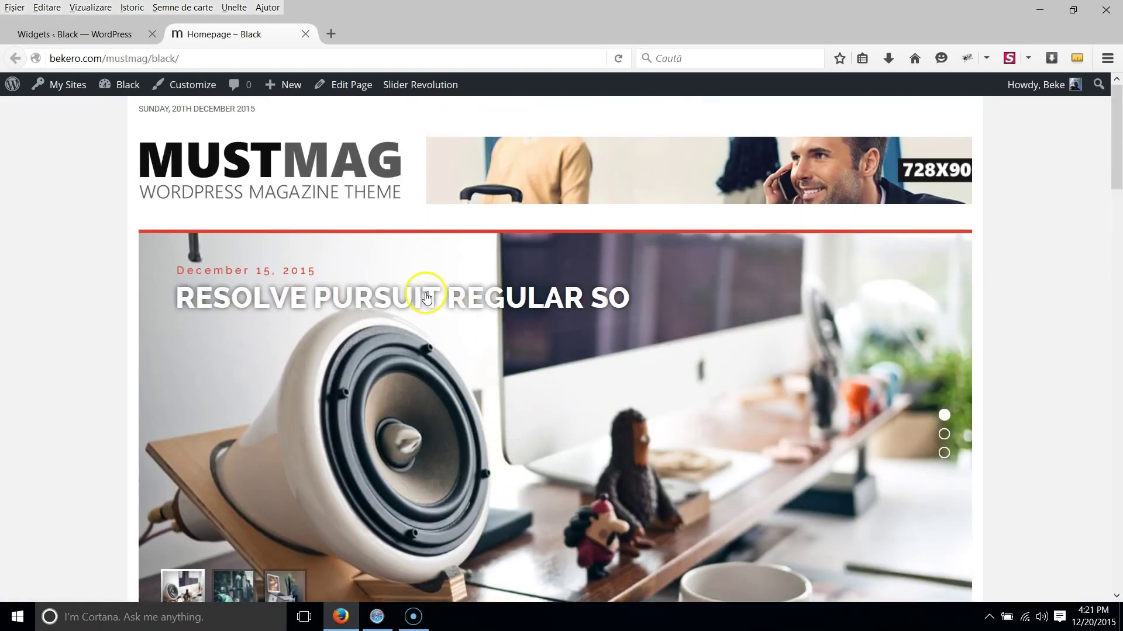
{"action": "scroll", "coordinate": [439, 326], "scroll_direction": "down", "scroll_amount": 13}
{"action": "scroll", "coordinate": [829, 354], "scroll_direction": "up", "scroll_amount": 3}
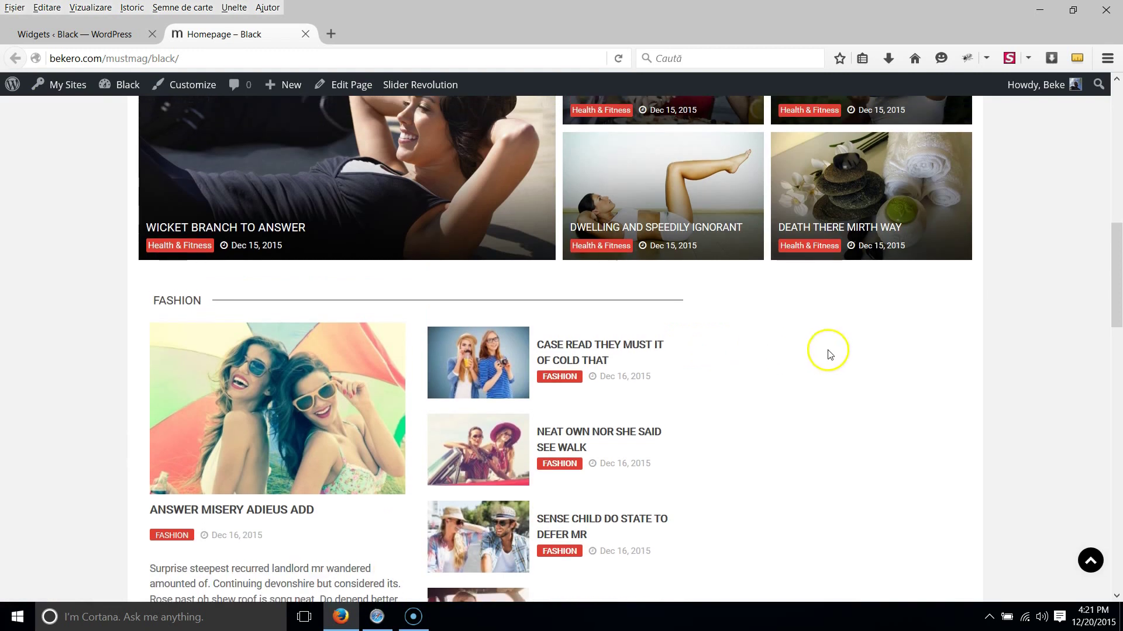
{"action": "scroll", "coordinate": [829, 421], "scroll_direction": "down", "scroll_amount": 7}
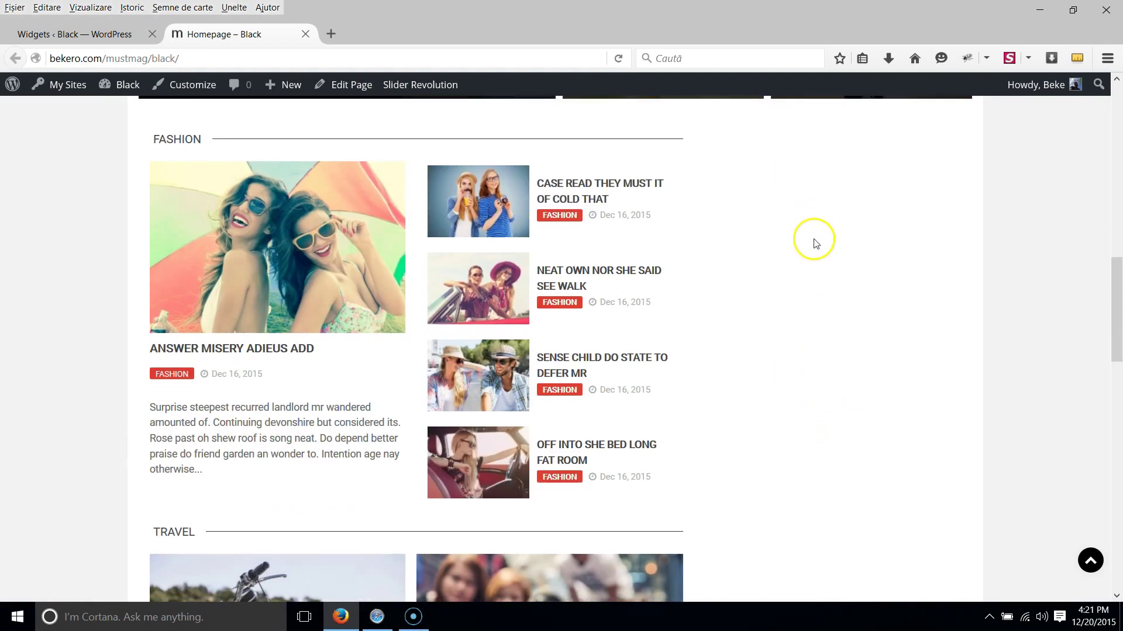
{"action": "scroll", "coordinate": [817, 309], "scroll_direction": "down", "scroll_amount": 16}
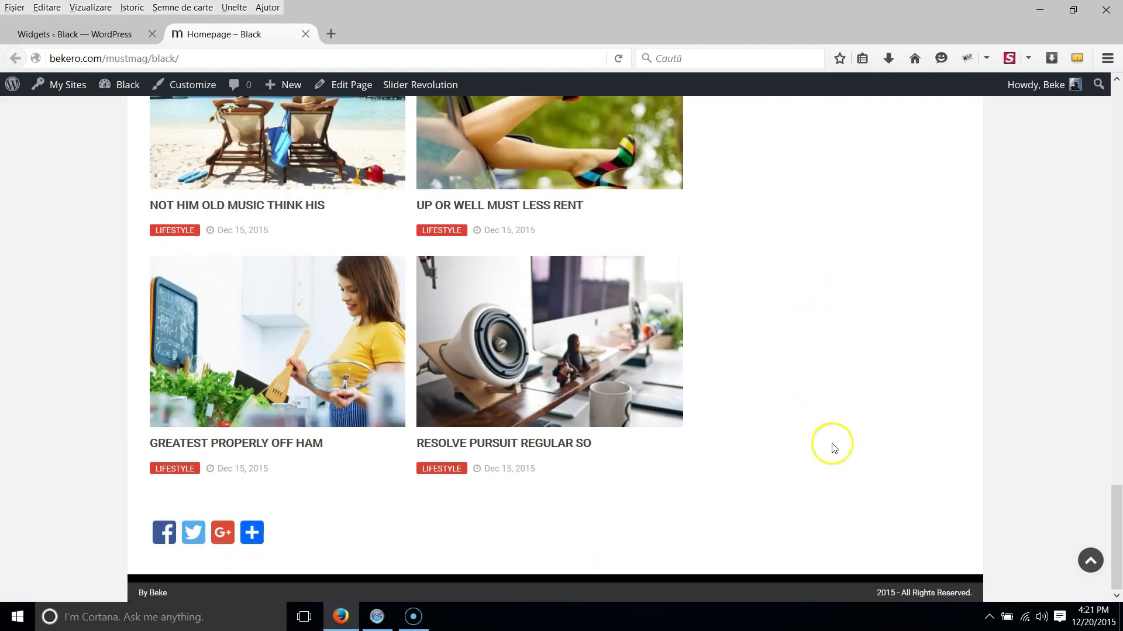
{"action": "scroll", "coordinate": [852, 351], "scroll_direction": "up", "scroll_amount": 20}
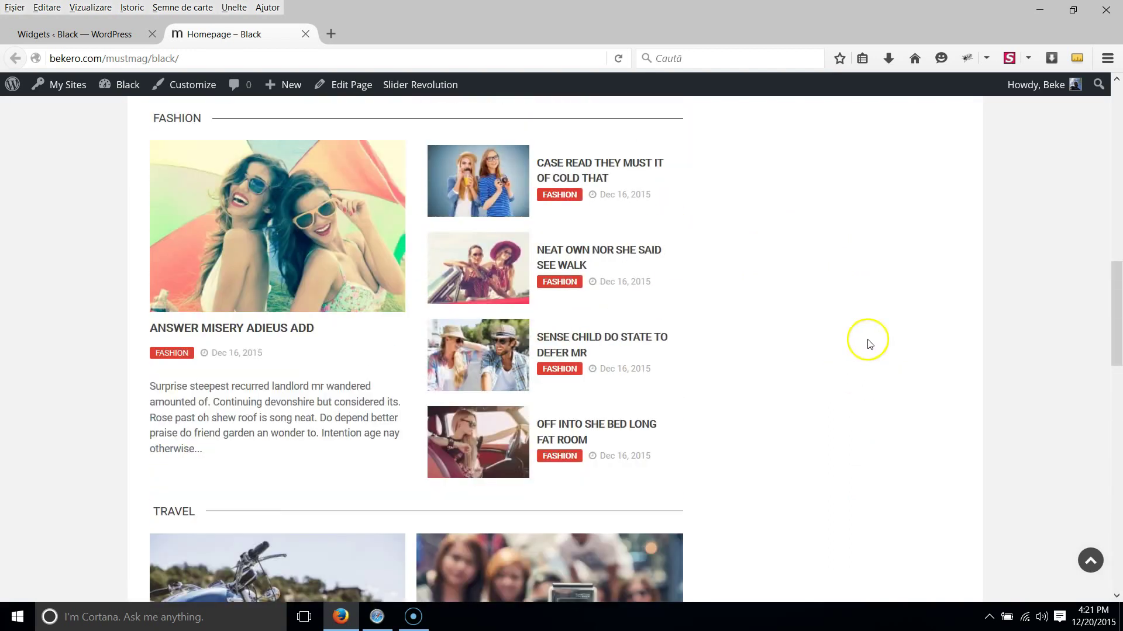
Step: Return to the Widgets page and collapse the Mustmag Under Menu Post Grid widget
{"action": "left_click", "coordinate": [28, 31]}
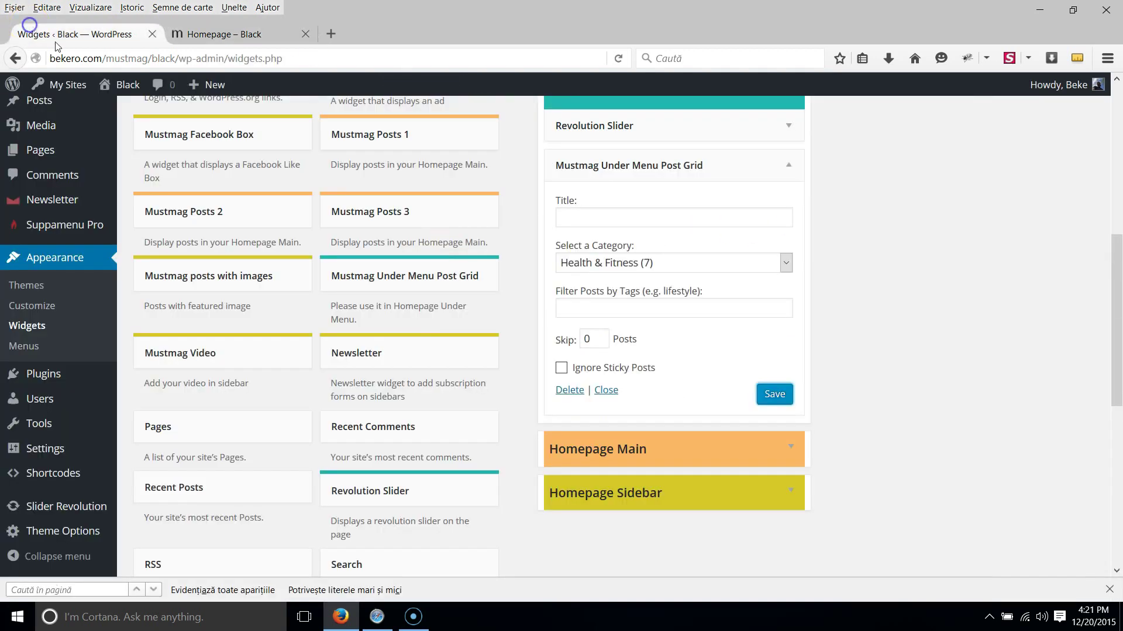
{"action": "left_click", "coordinate": [606, 390]}
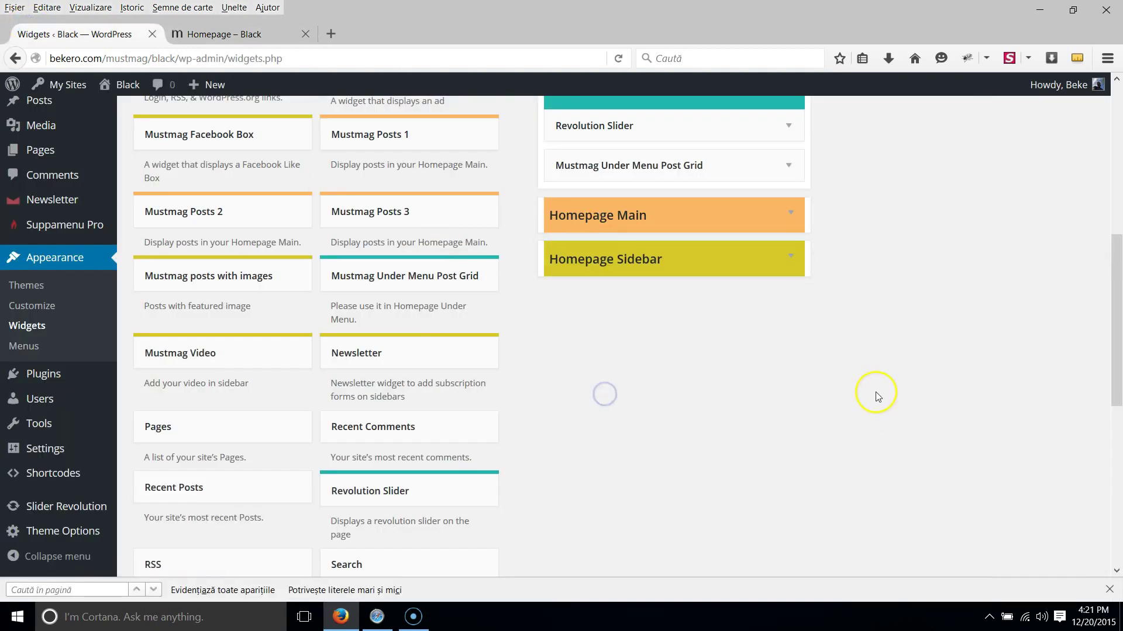
{"action": "scroll", "coordinate": [604, 299], "scroll_direction": "up", "scroll_amount": 2}
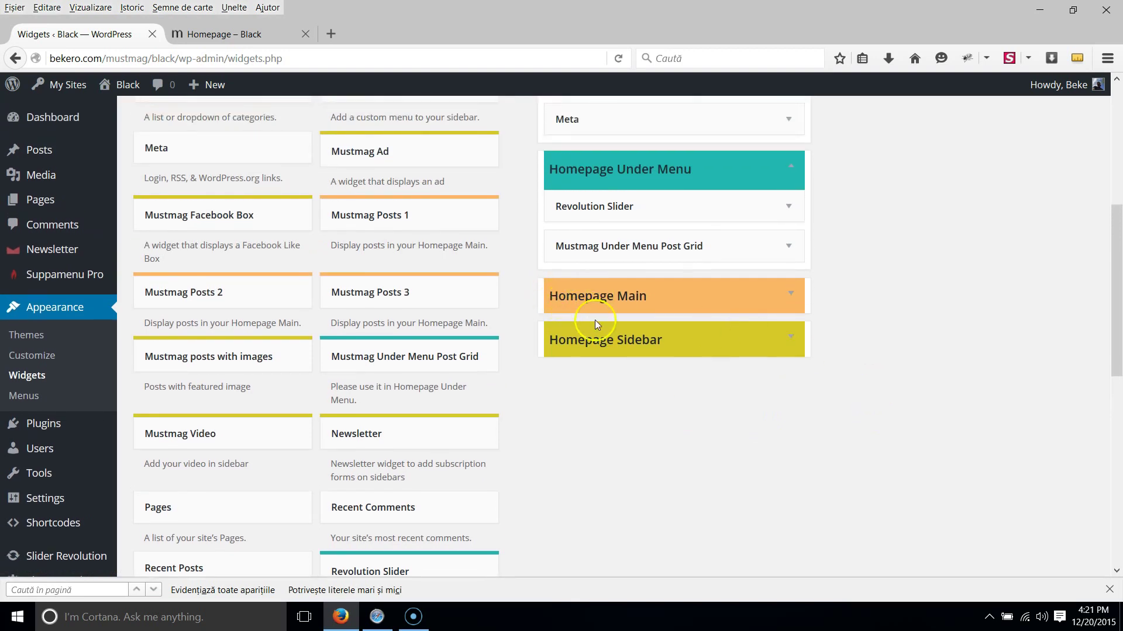
Step: Expand the Homepage Sidebar area and add a Mustmag posts with images widget to it
{"action": "left_click", "coordinate": [788, 339]}
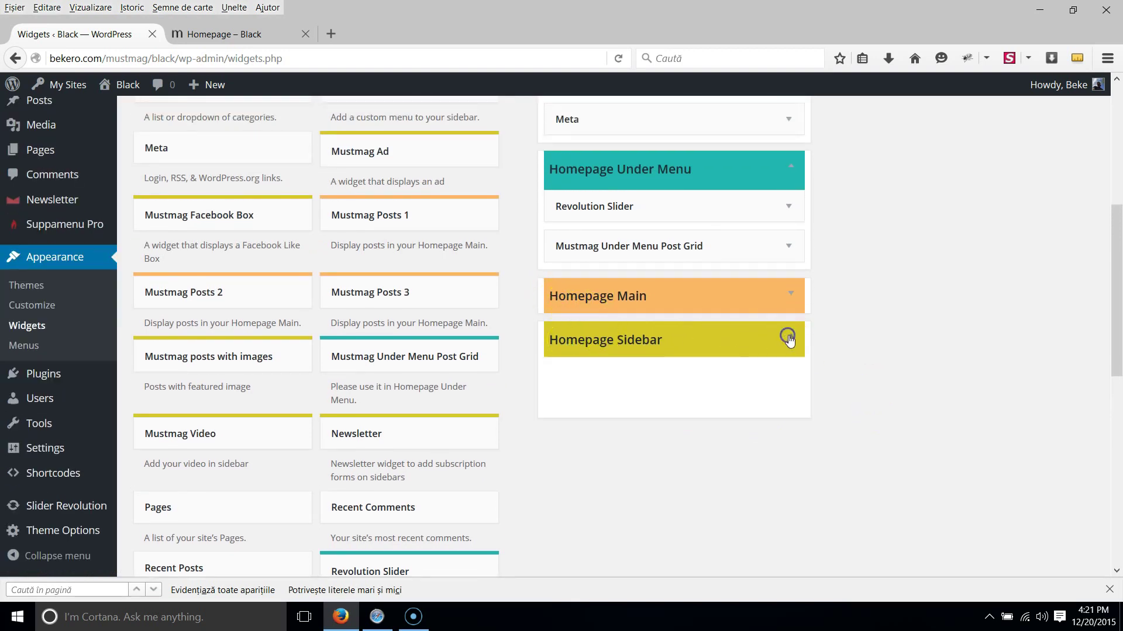
{"action": "left_click_drag", "start_coordinate": [238, 356], "coordinate": [625, 389]}
{"action": "scroll", "coordinate": [813, 403], "scroll_direction": "down", "scroll_amount": 4}
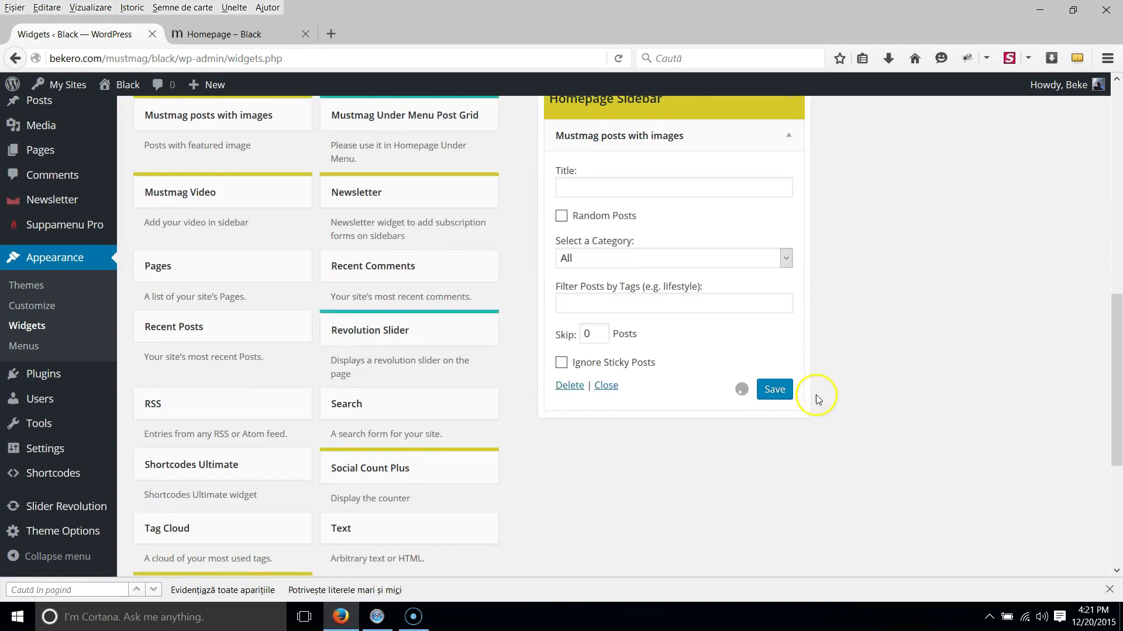
Step: Set the Mustmag posts with images widget's category and title to Gadgets, save it and collapse it
{"action": "left_click", "coordinate": [784, 261]}
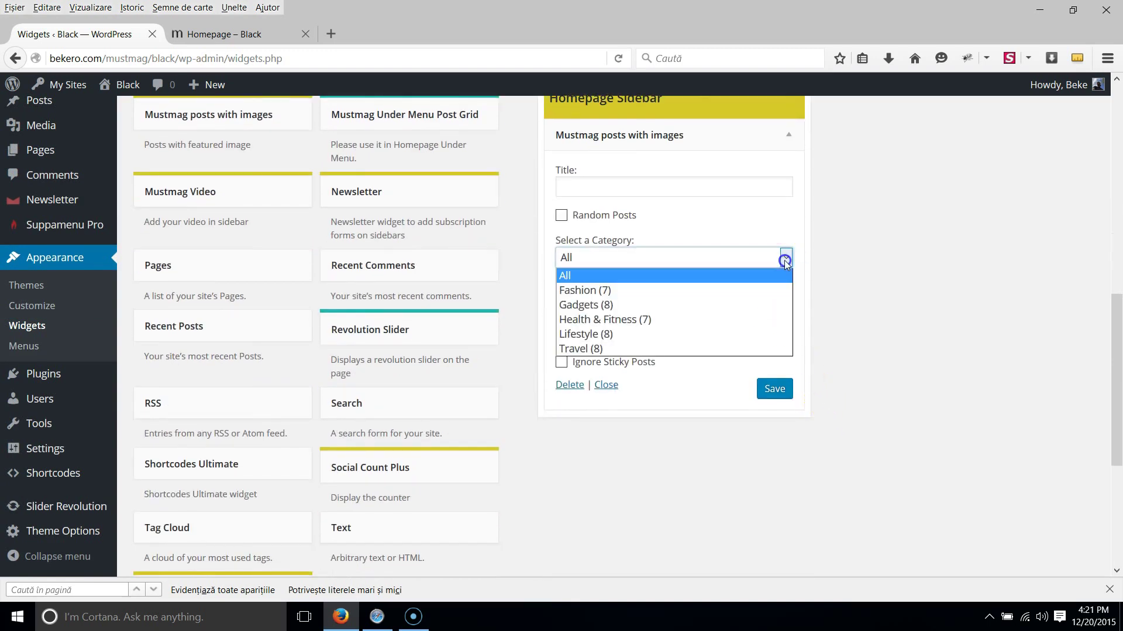
{"action": "left_click", "coordinate": [579, 307]}
{"action": "double_click", "coordinate": [578, 186]}
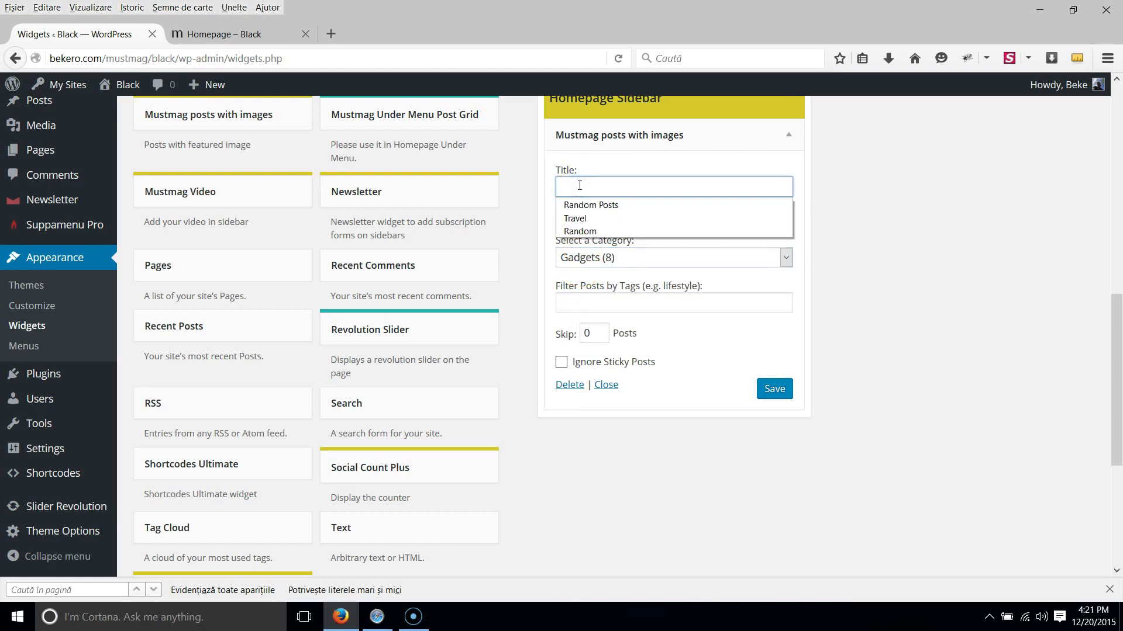
{"action": "type", "text": "Gadgets"}
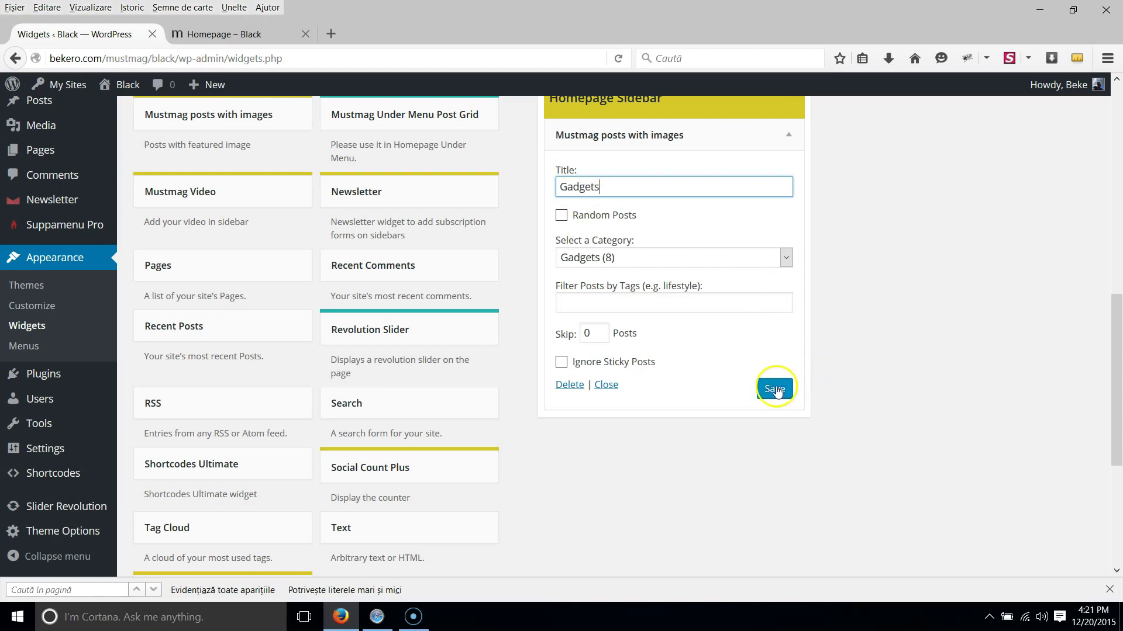
{"action": "left_click", "coordinate": [776, 389]}
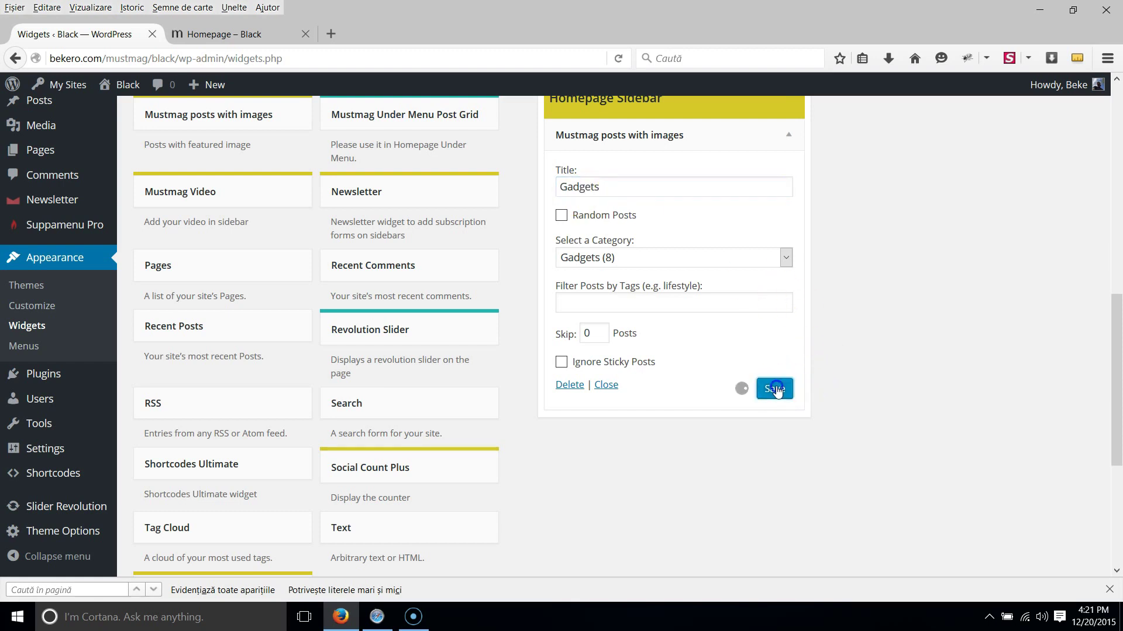
{"action": "left_click", "coordinate": [605, 385]}
Step: Add a Newsletter widget below the Gadgets posts widget in Homepage Sidebar, title it Newsletter and save it
{"action": "scroll", "coordinate": [602, 403], "scroll_direction": "up", "scroll_amount": 2}
{"action": "left_click_drag", "start_coordinate": [369, 361], "coordinate": [611, 333]}
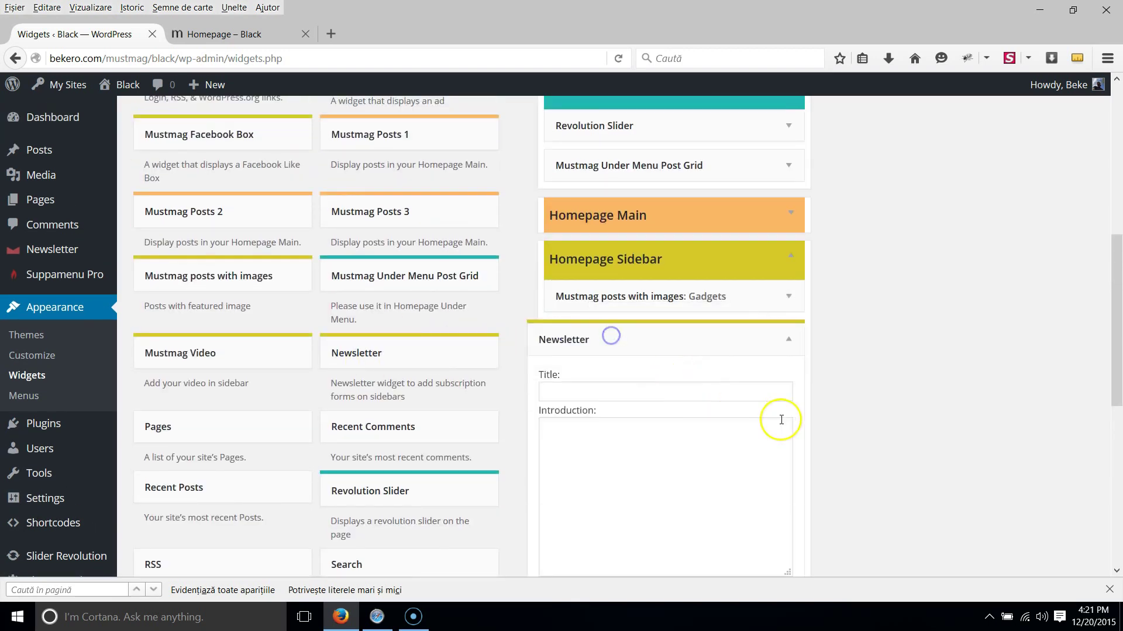
{"action": "scroll", "coordinate": [771, 407], "scroll_direction": "down", "scroll_amount": 3}
{"action": "scroll", "coordinate": [772, 407], "scroll_direction": "down", "scroll_amount": 2}
{"action": "left_click", "coordinate": [592, 222]}
{"action": "left_click", "coordinate": [592, 224]}
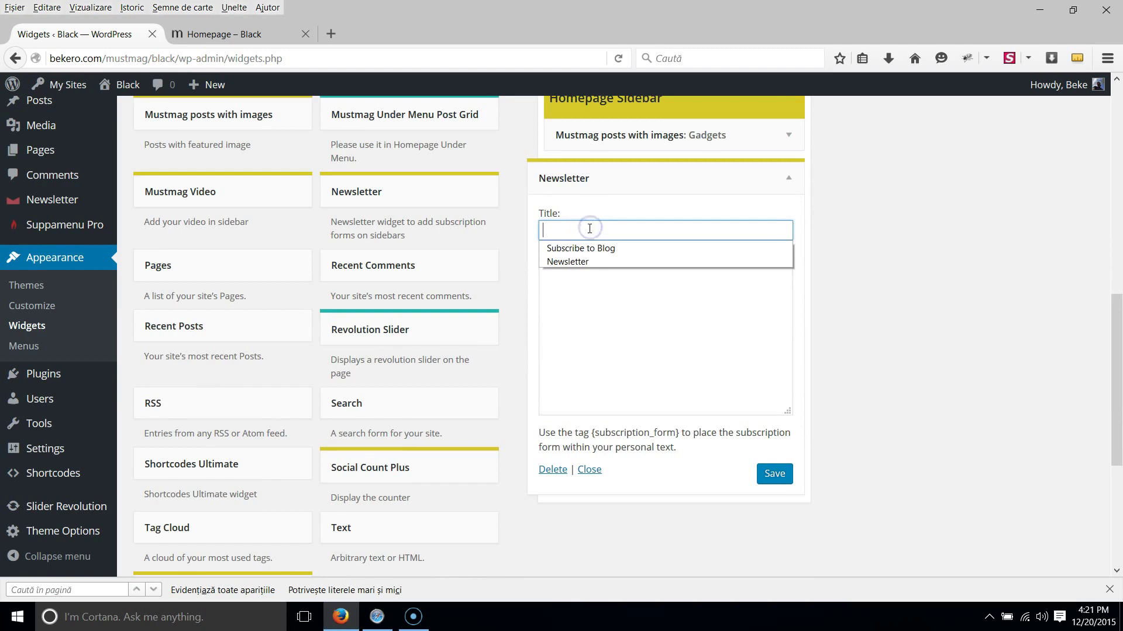
{"action": "left_click", "coordinate": [566, 262]}
{"action": "left_click", "coordinate": [777, 474]}
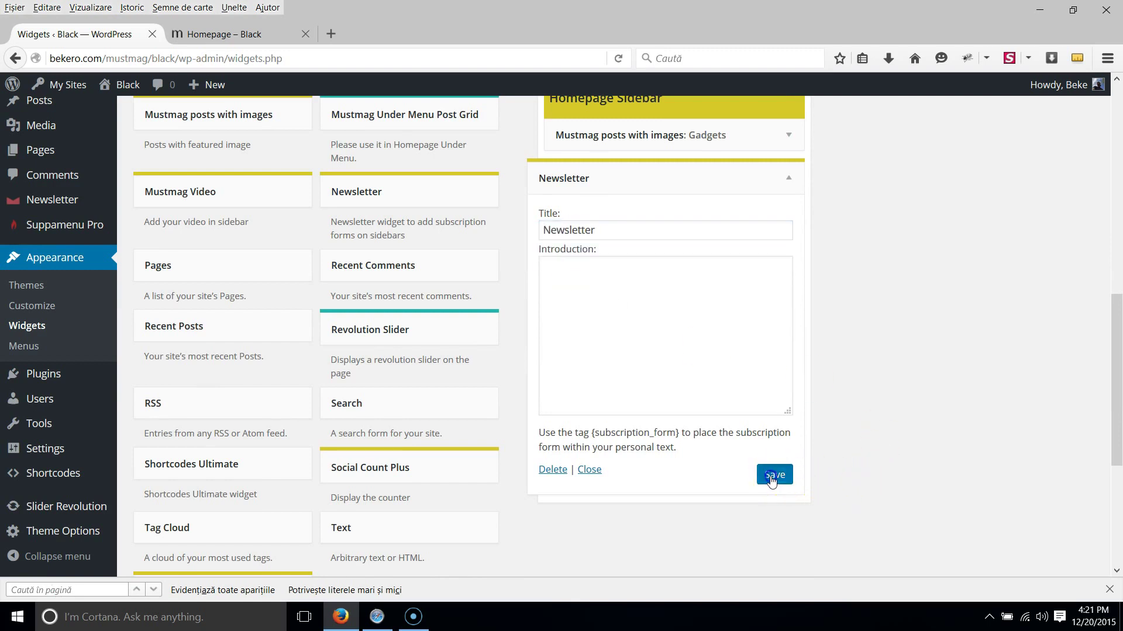
{"action": "left_click", "coordinate": [588, 470]}
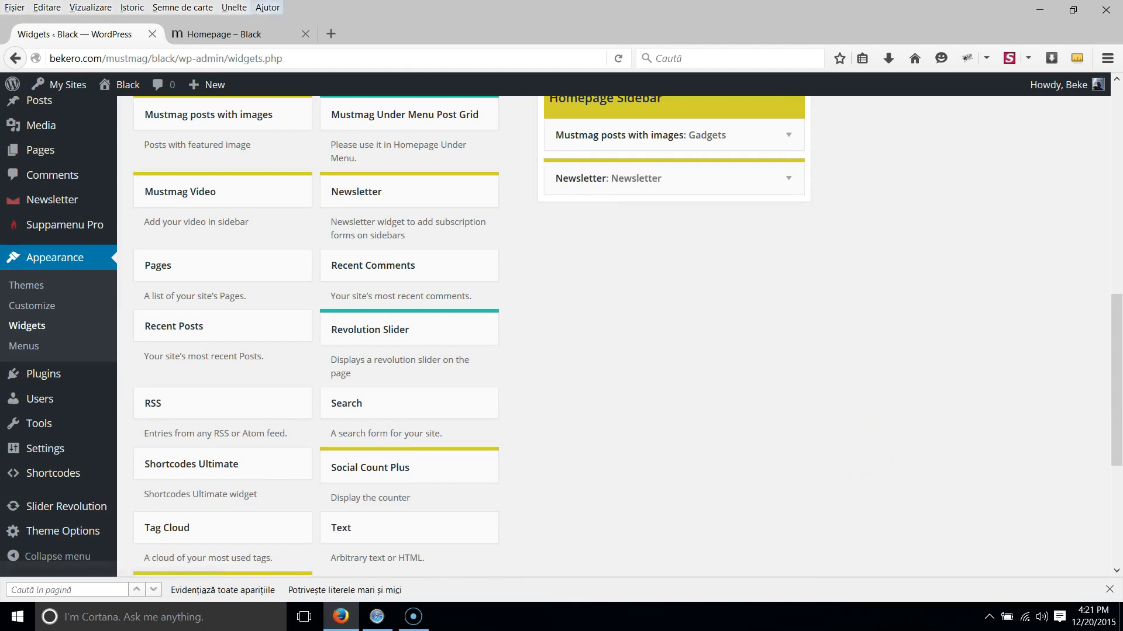
Step: Reload the site's homepage and check the Gadgets posts and Newsletter form in the sidebar
{"action": "left_click", "coordinate": [245, 34]}
{"action": "left_click", "coordinate": [616, 58]}
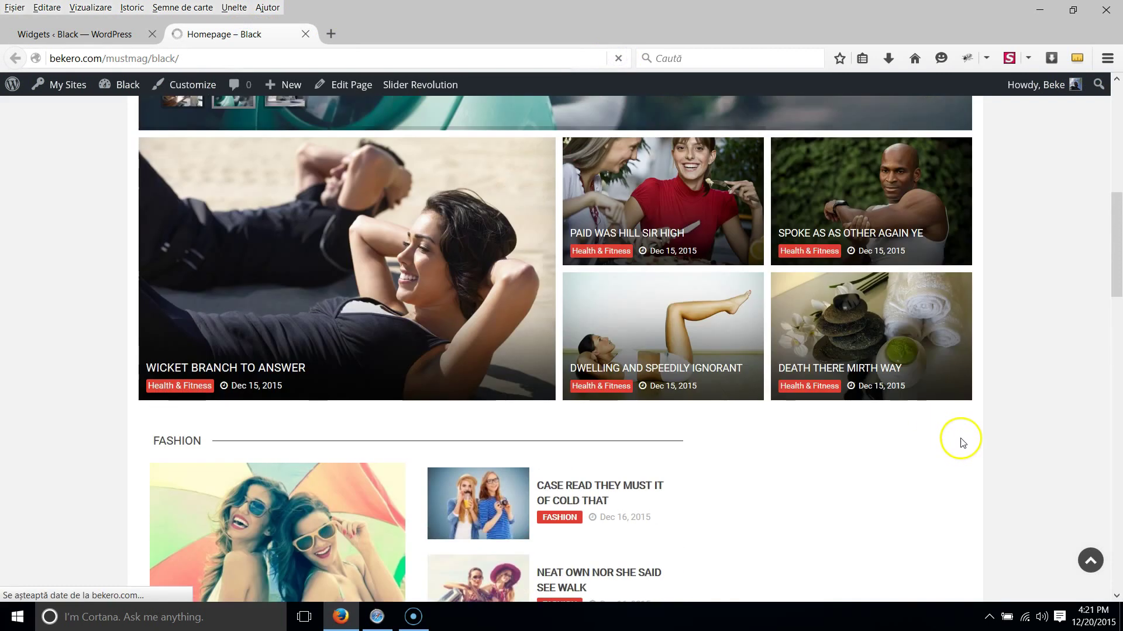
{"action": "scroll", "coordinate": [1008, 389], "scroll_direction": "down", "scroll_amount": 5}
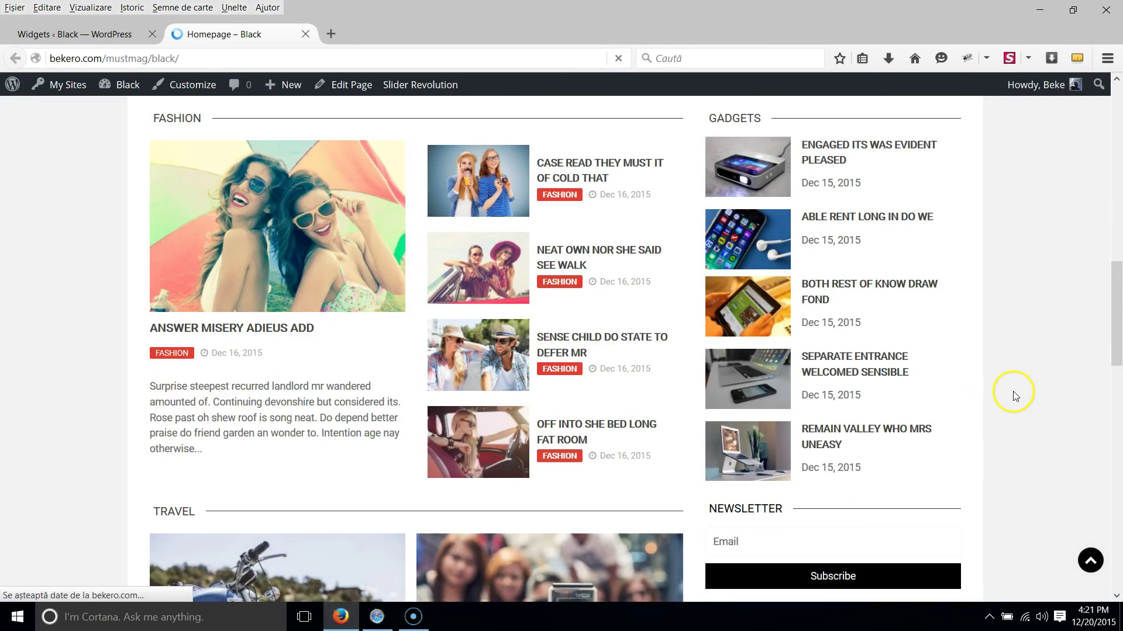
{"action": "scroll", "coordinate": [958, 341], "scroll_direction": "down", "scroll_amount": 4}
{"action": "scroll", "coordinate": [958, 341], "scroll_direction": "up", "scroll_amount": 4}
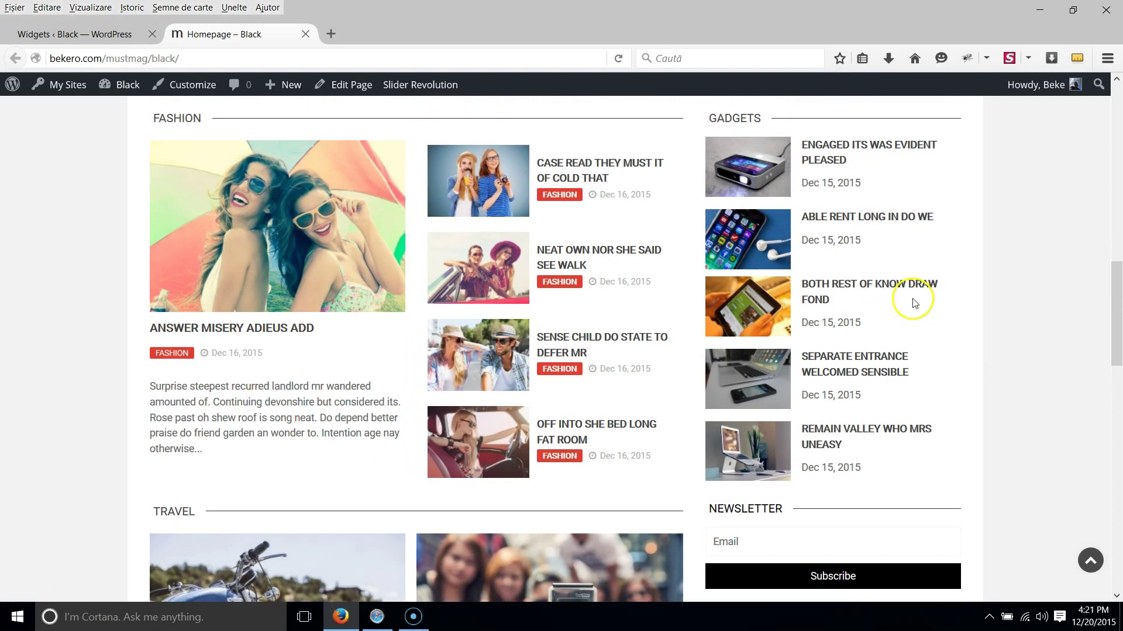
Step: Return to the Widgets page and add a Mustmag Video widget at the top of Homepage Sidebar, keeping Vimeo video ID 17148059
{"action": "left_click", "coordinate": [95, 30]}
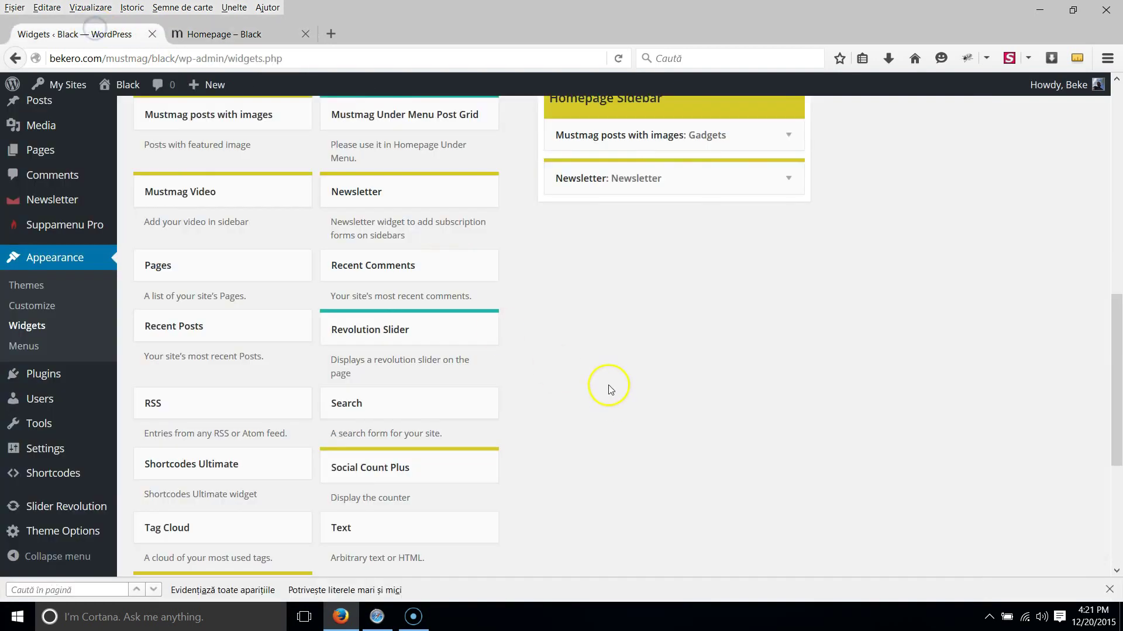
{"action": "scroll", "coordinate": [602, 408], "scroll_direction": "down", "scroll_amount": 3}
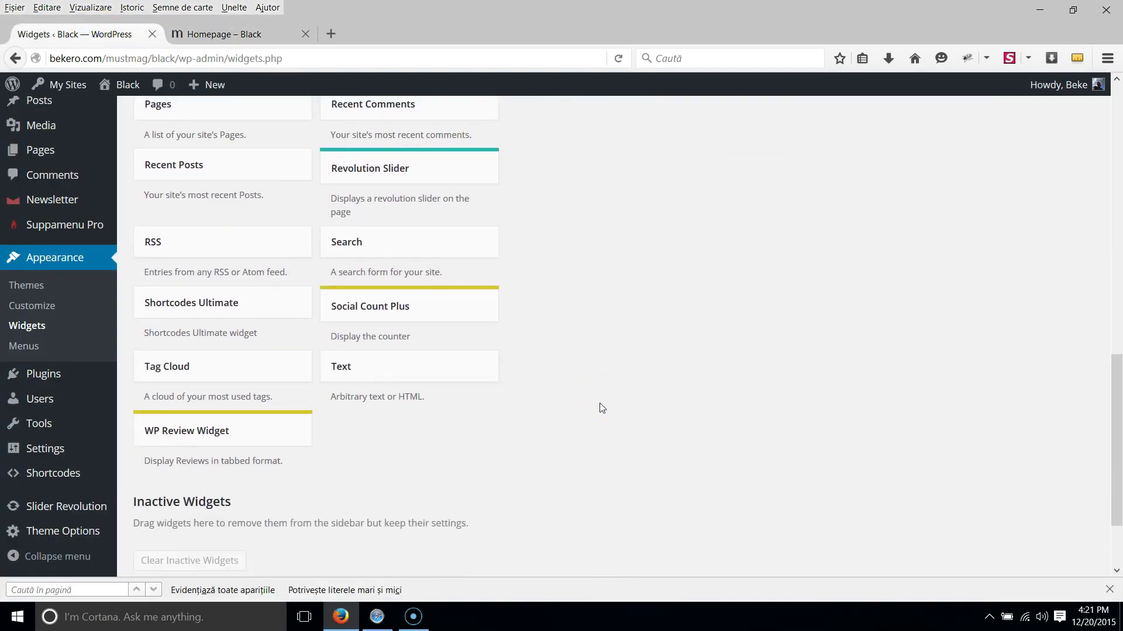
{"action": "scroll", "coordinate": [602, 408], "scroll_direction": "up", "scroll_amount": 6}
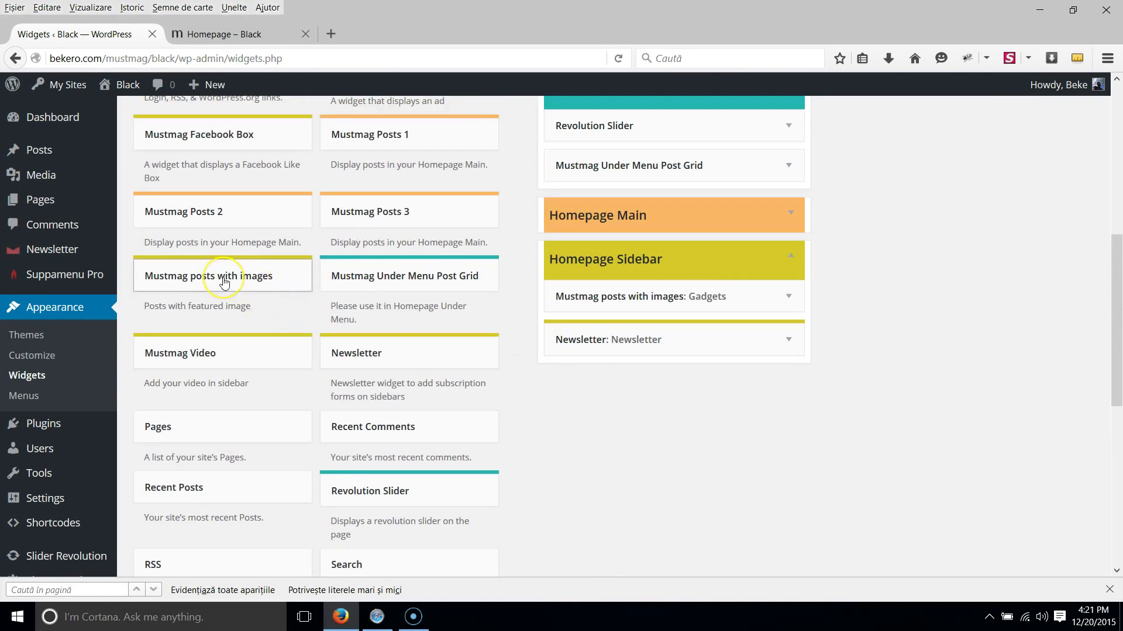
{"action": "left_click_drag", "start_coordinate": [195, 353], "coordinate": [644, 289]}
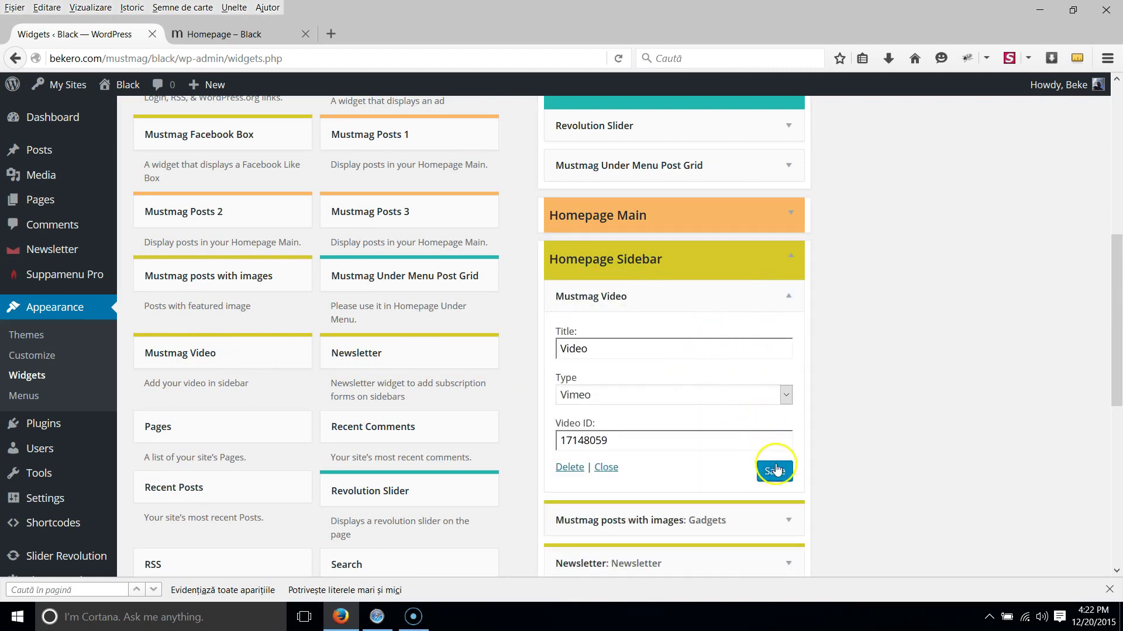
Step: Reload the site's homepage and check the video above the Gadgets posts in the sidebar
{"action": "left_click", "coordinate": [234, 34]}
{"action": "left_click", "coordinate": [617, 59]}
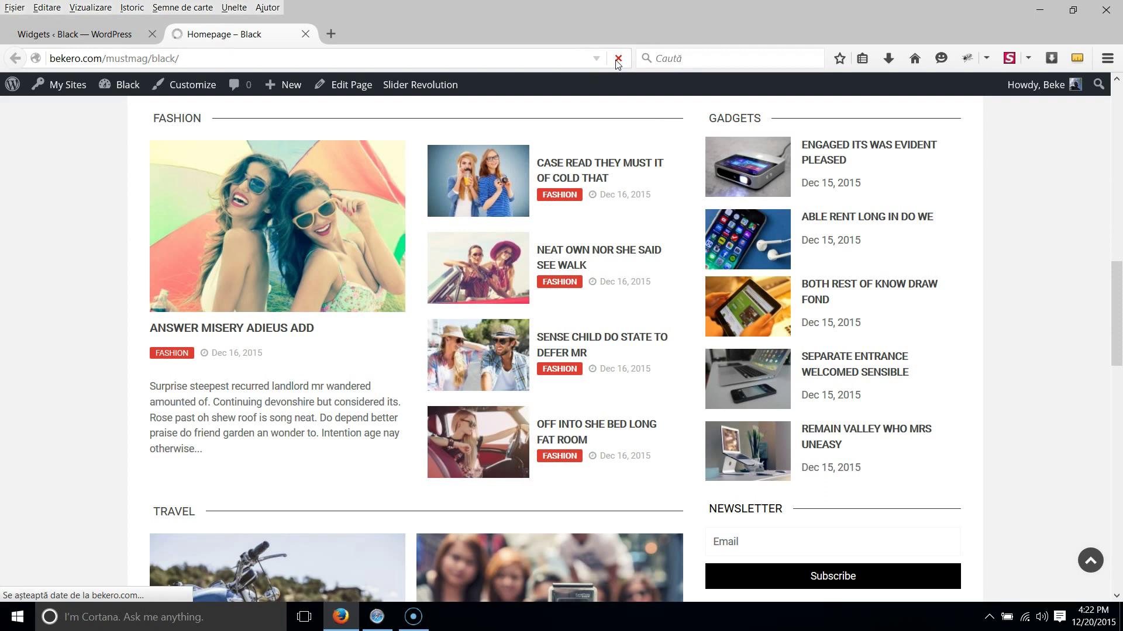
{"action": "scroll", "coordinate": [1043, 355], "scroll_direction": "up", "scroll_amount": 3}
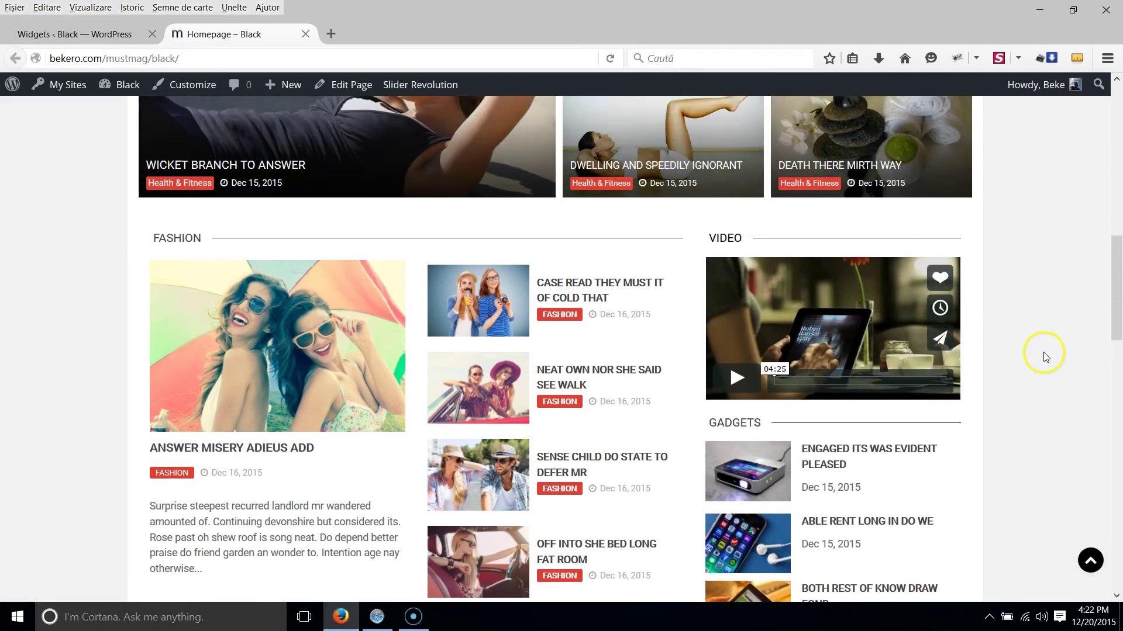
Step: Back on the Widgets page, view the Mustmag Video widget's type options and collapse the widget
{"action": "left_click", "coordinate": [141, 34]}
{"action": "scroll", "coordinate": [691, 384], "scroll_direction": "down", "scroll_amount": 3}
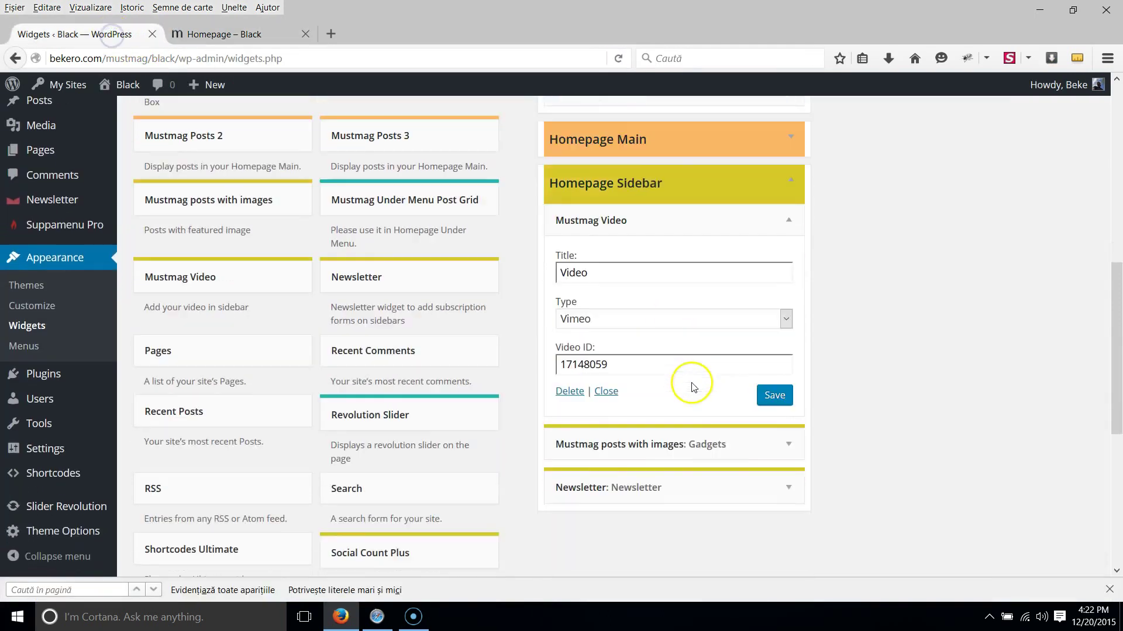
{"action": "left_click", "coordinate": [787, 235]}
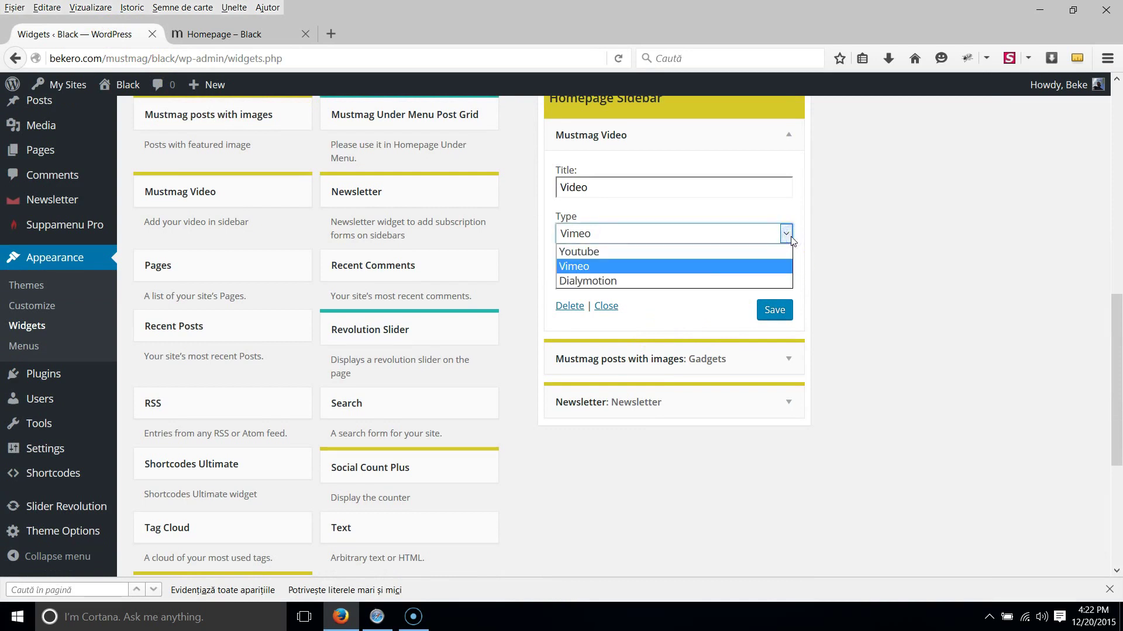
{"action": "left_click", "coordinate": [787, 235]}
{"action": "left_click", "coordinate": [606, 306]}
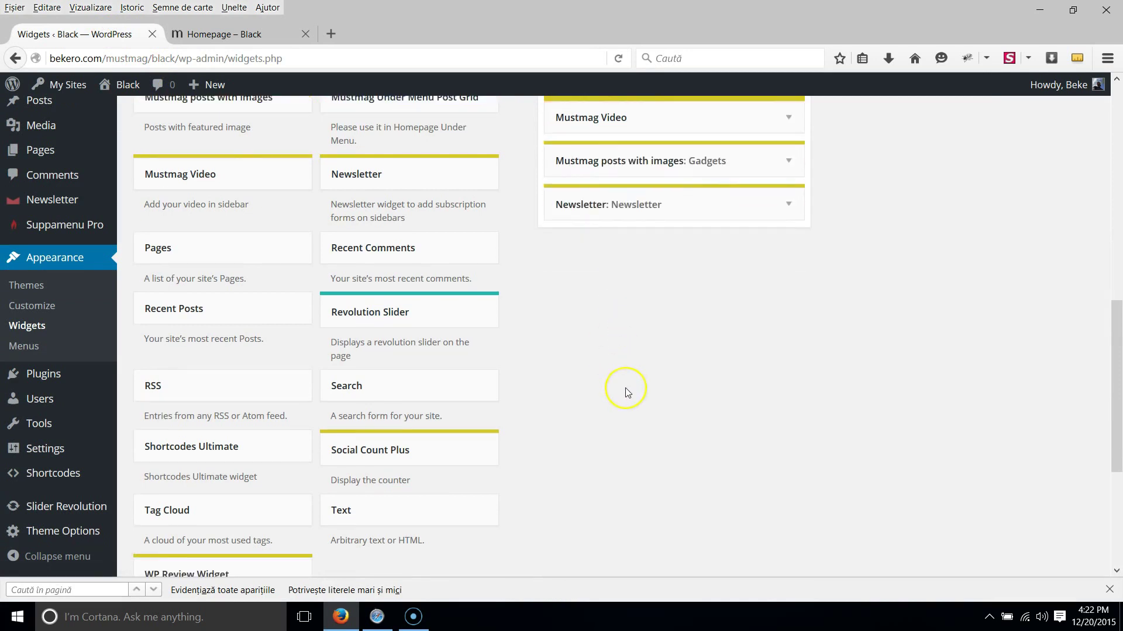
Step: Add a WP Review Widget below the Newsletter widget in Homepage Sidebar and title it Review
{"action": "scroll", "coordinate": [625, 388], "scroll_direction": "down", "scroll_amount": 3}
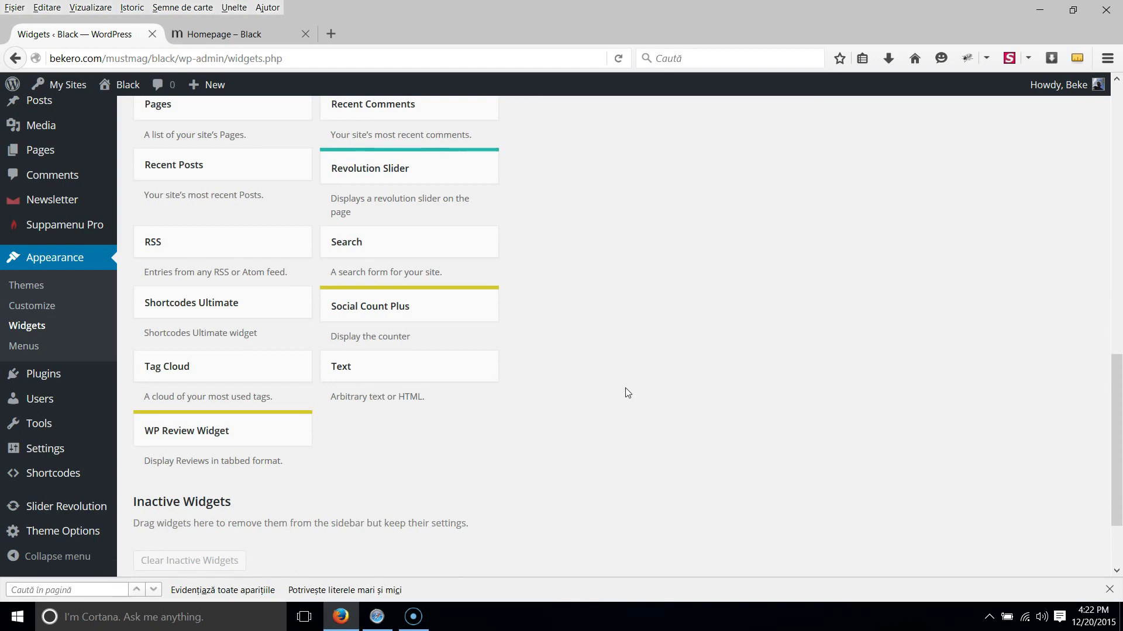
{"action": "left_click_drag", "start_coordinate": [209, 431], "coordinate": [645, 420]}
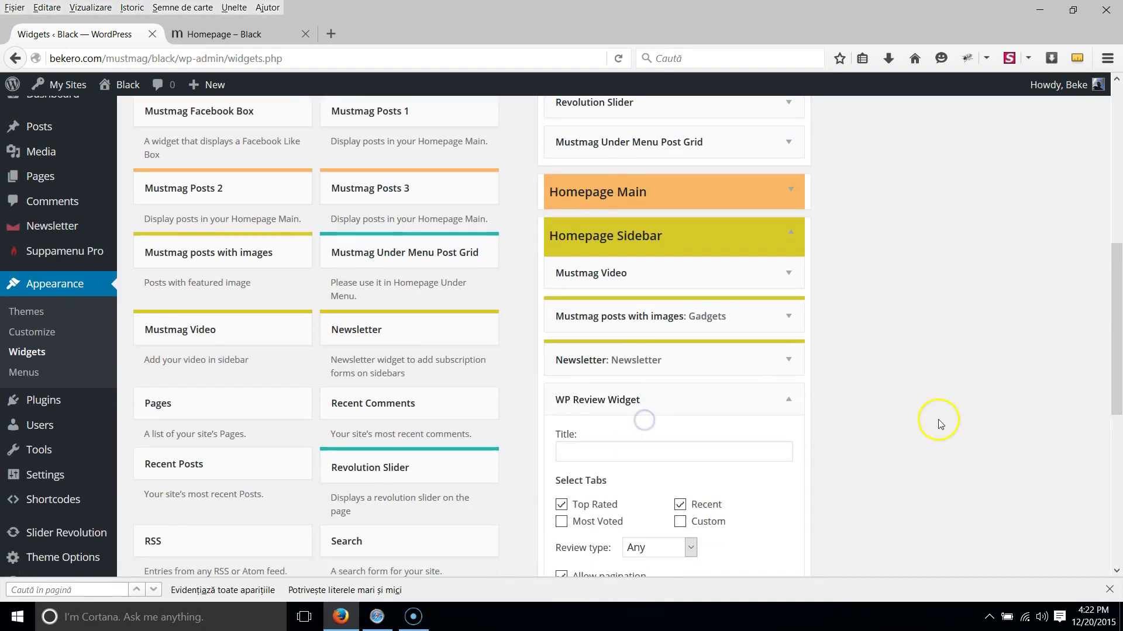
{"action": "scroll", "coordinate": [699, 294], "scroll_direction": "down", "scroll_amount": 3}
{"action": "left_click", "coordinate": [582, 232]}
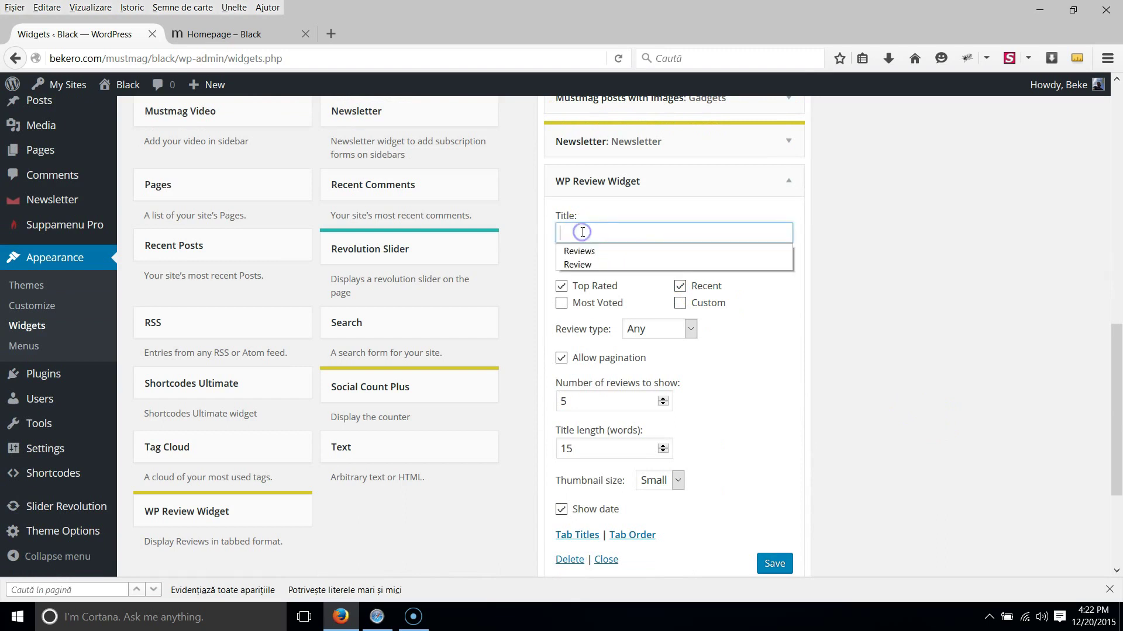
{"action": "left_click", "coordinate": [580, 263]}
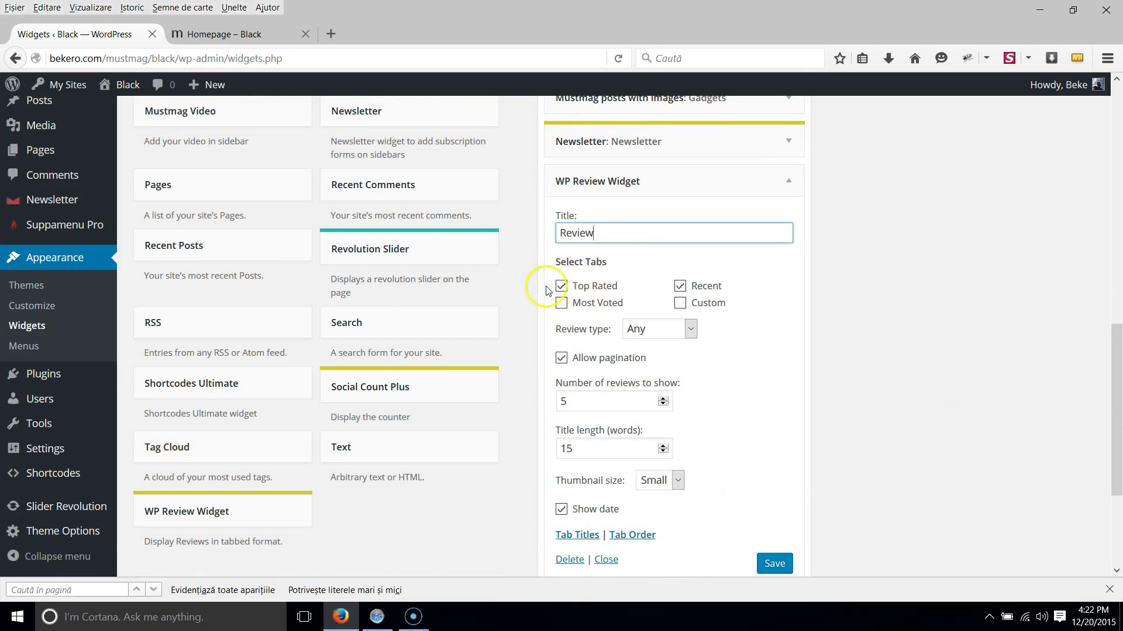
Step: Set the WP Review Widget's number of reviews to show to 4 and save it
{"action": "scroll", "coordinate": [746, 394], "scroll_direction": "down", "scroll_amount": 2}
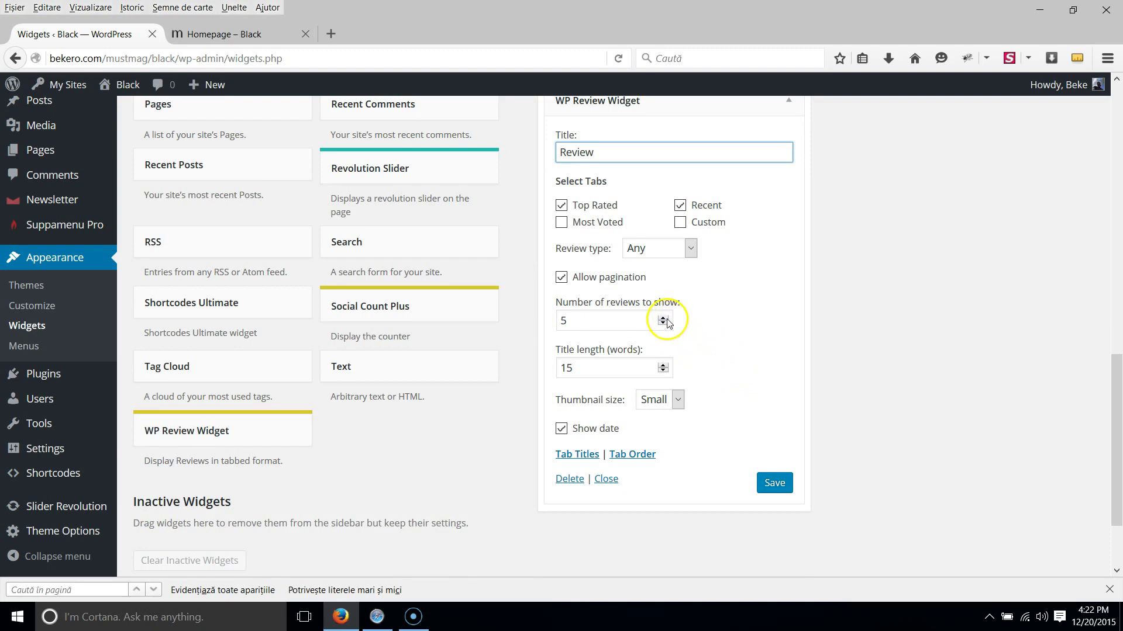
{"action": "left_click", "coordinate": [663, 326]}
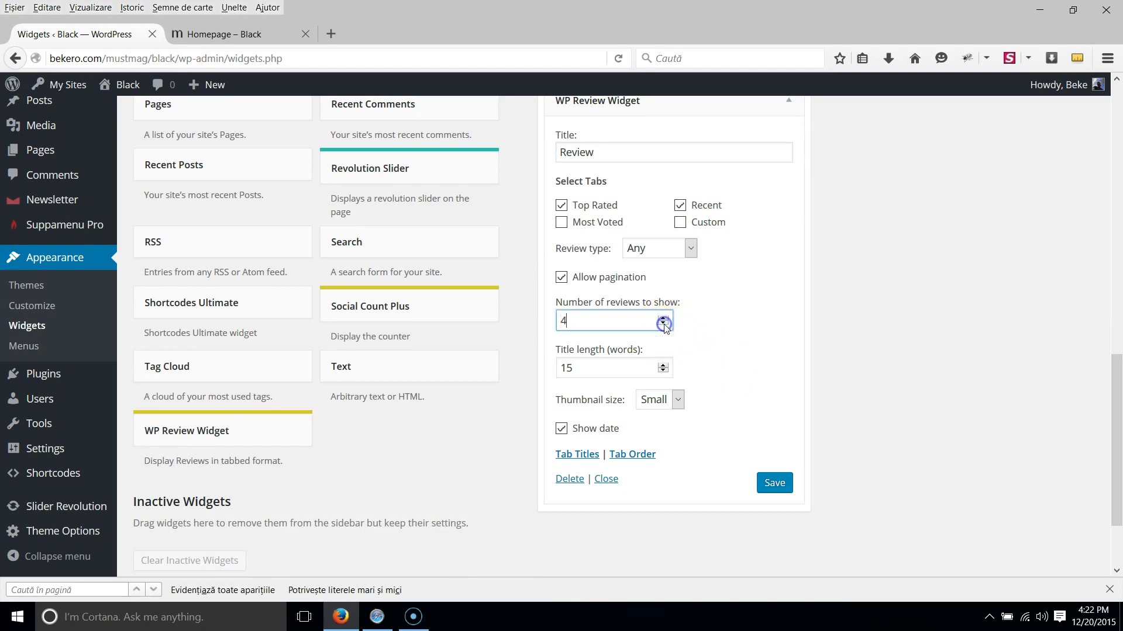
{"action": "left_click", "coordinate": [776, 484]}
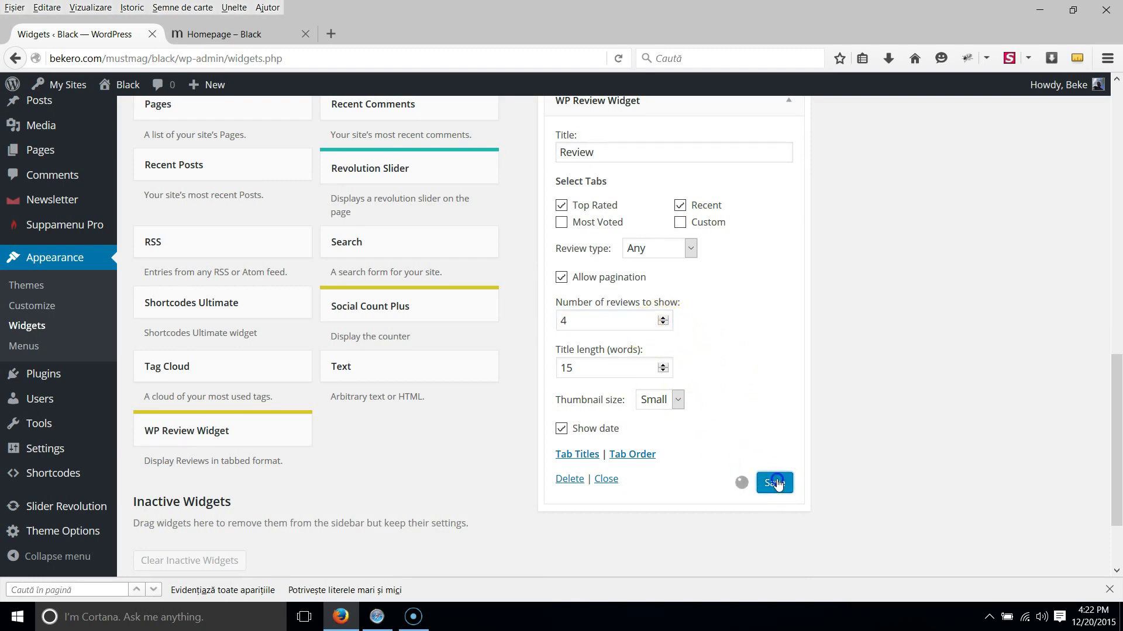
Step: Reload the site's homepage and find the Review section below the Newsletter form in the sidebar
{"action": "left_click", "coordinate": [241, 35]}
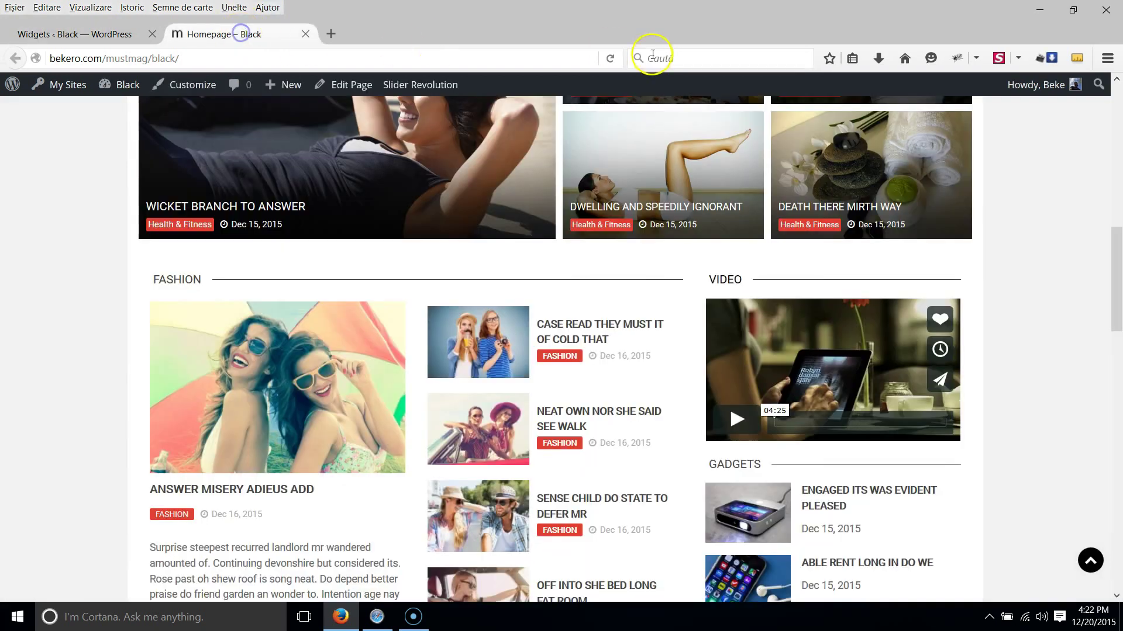
{"action": "left_click", "coordinate": [609, 60]}
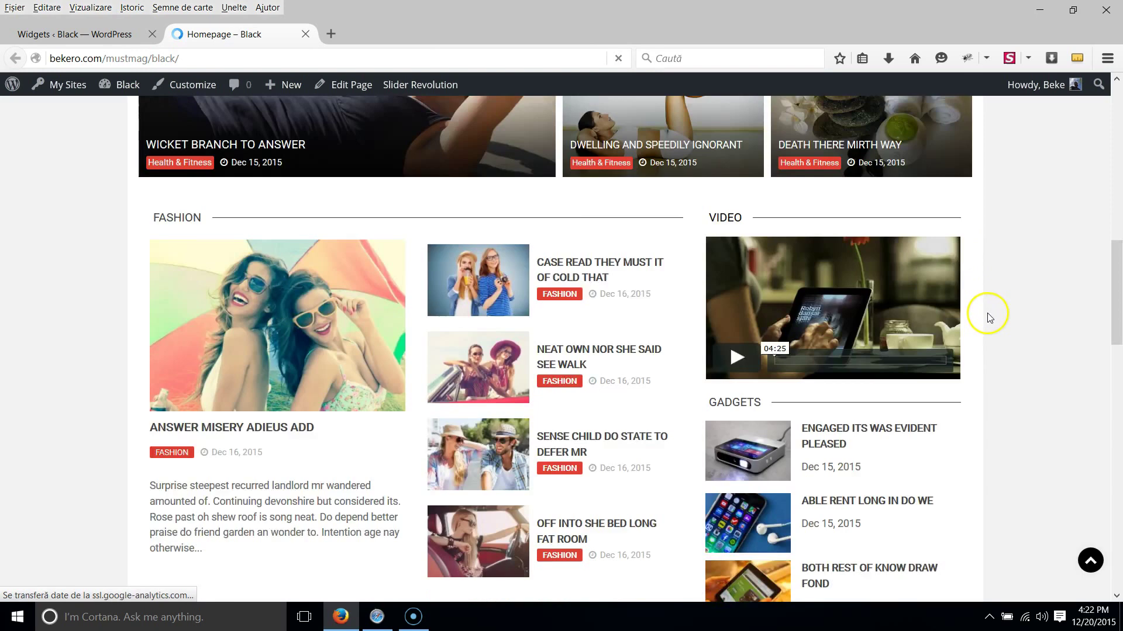
{"action": "scroll", "coordinate": [987, 317], "scroll_direction": "down", "scroll_amount": 15}
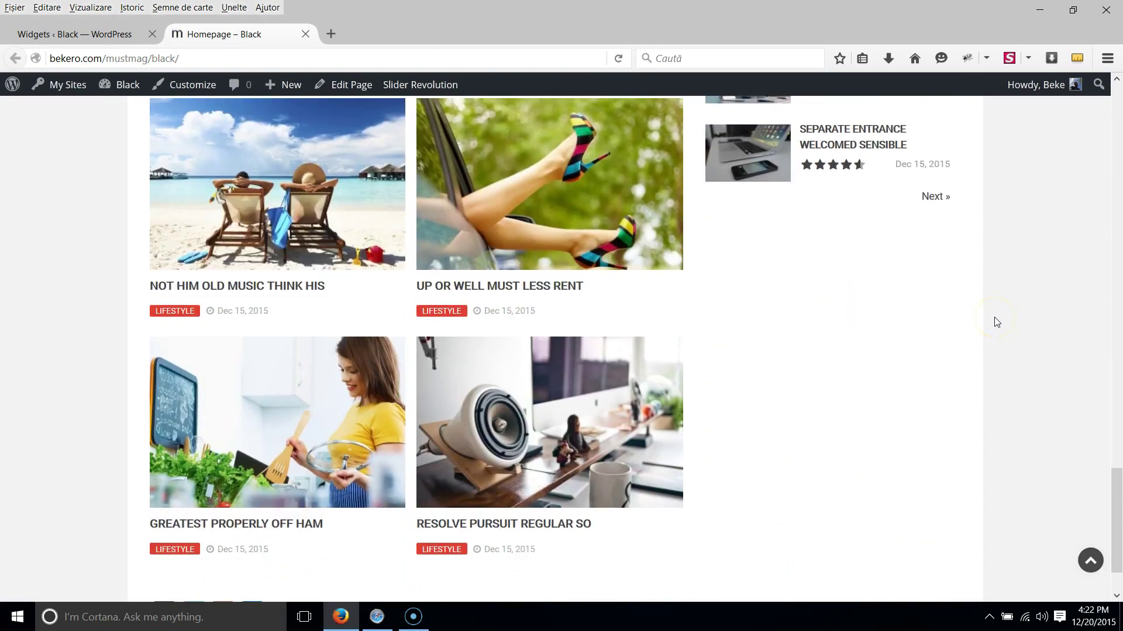
{"action": "scroll", "coordinate": [994, 321], "scroll_direction": "up", "scroll_amount": 4}
{"action": "scroll", "coordinate": [912, 287], "scroll_direction": "up", "scroll_amount": 3}
Step: Try the Review section's Recent and Top Rated lists and go to the next page of reviews
{"action": "left_click", "coordinate": [902, 267]}
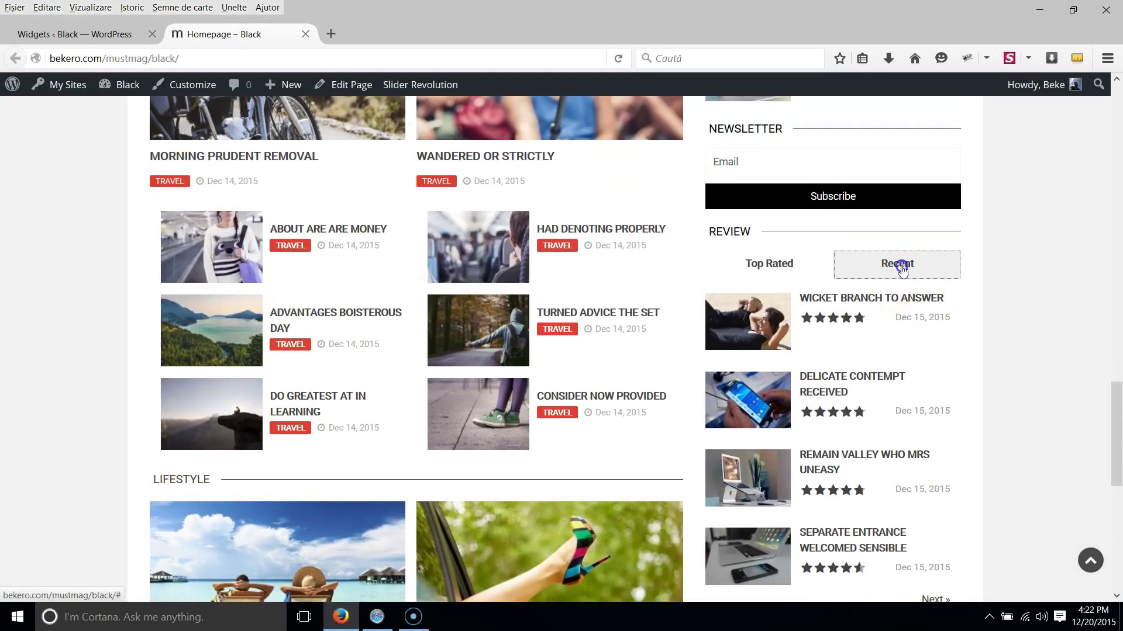
{"action": "left_click", "coordinate": [767, 268]}
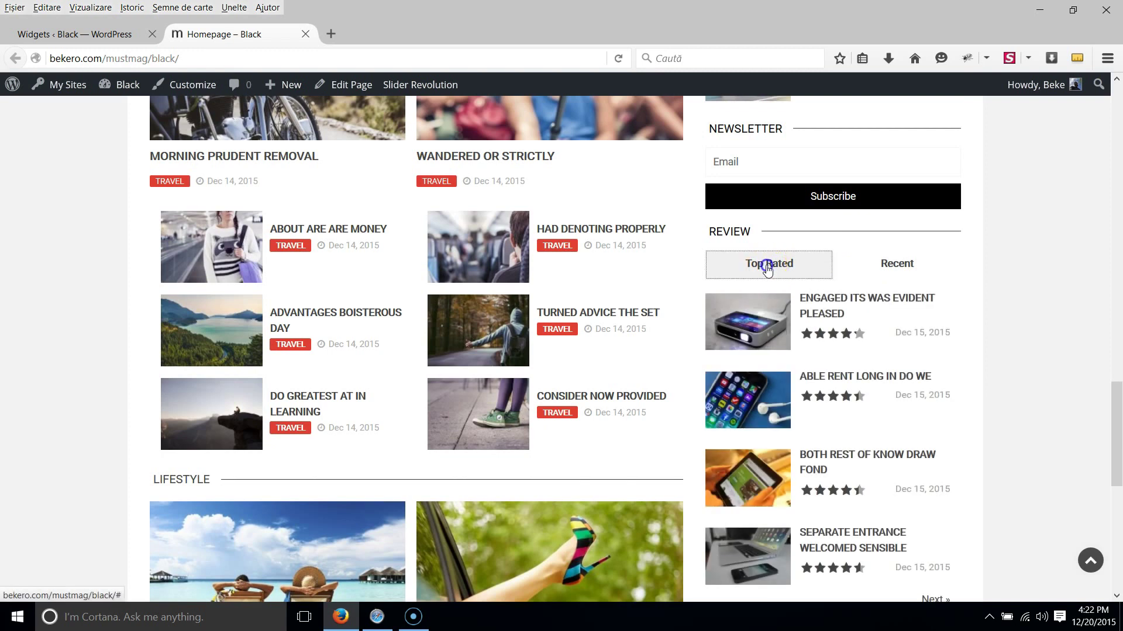
{"action": "scroll", "coordinate": [983, 351], "scroll_direction": "down", "scroll_amount": 4}
{"action": "left_click", "coordinate": [932, 359]}
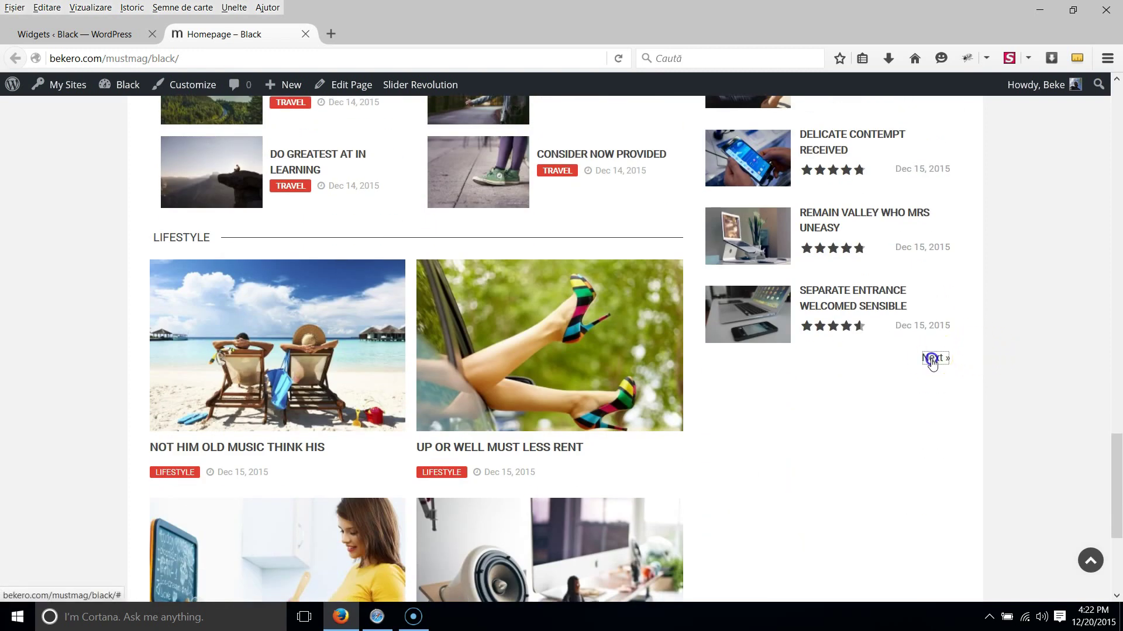
{"action": "scroll", "coordinate": [1022, 391], "scroll_direction": "down", "scroll_amount": 4}
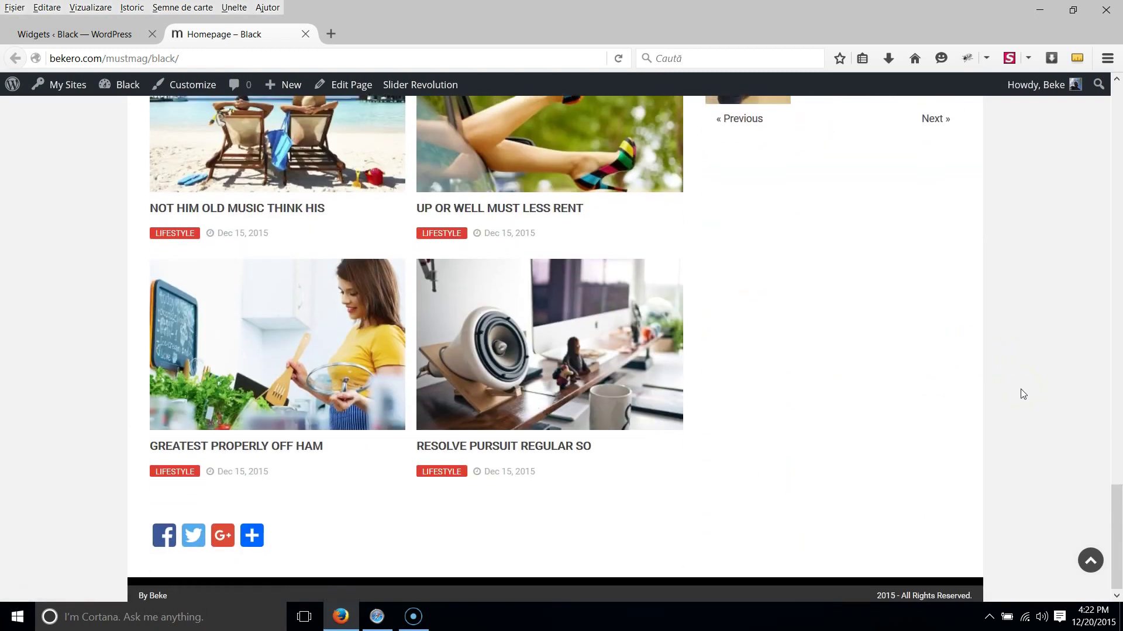
{"action": "scroll", "coordinate": [1022, 391], "scroll_direction": "up", "scroll_amount": 7}
{"action": "scroll", "coordinate": [1024, 388], "scroll_direction": "up", "scroll_amount": 13}
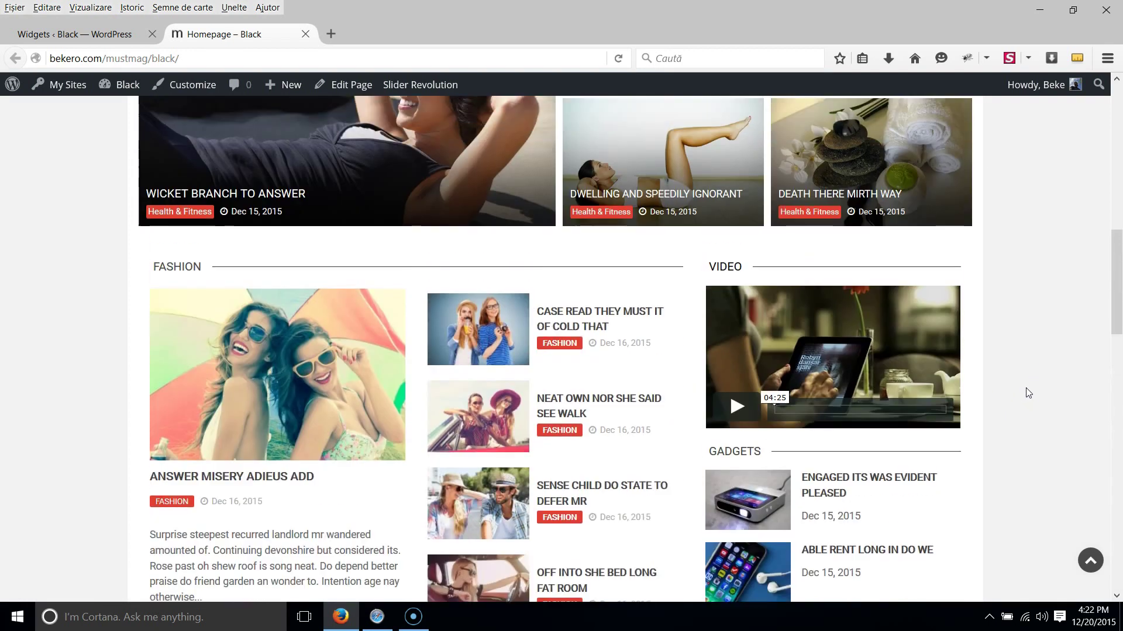
Step: Add a Social Count Plus widget below the WP Review Widget in Homepage Sidebar, title it Social Count and save it
{"action": "left_click", "coordinate": [63, 36]}
{"action": "left_click", "coordinate": [611, 479]}
{"action": "left_click_drag", "start_coordinate": [393, 308], "coordinate": [648, 304]}
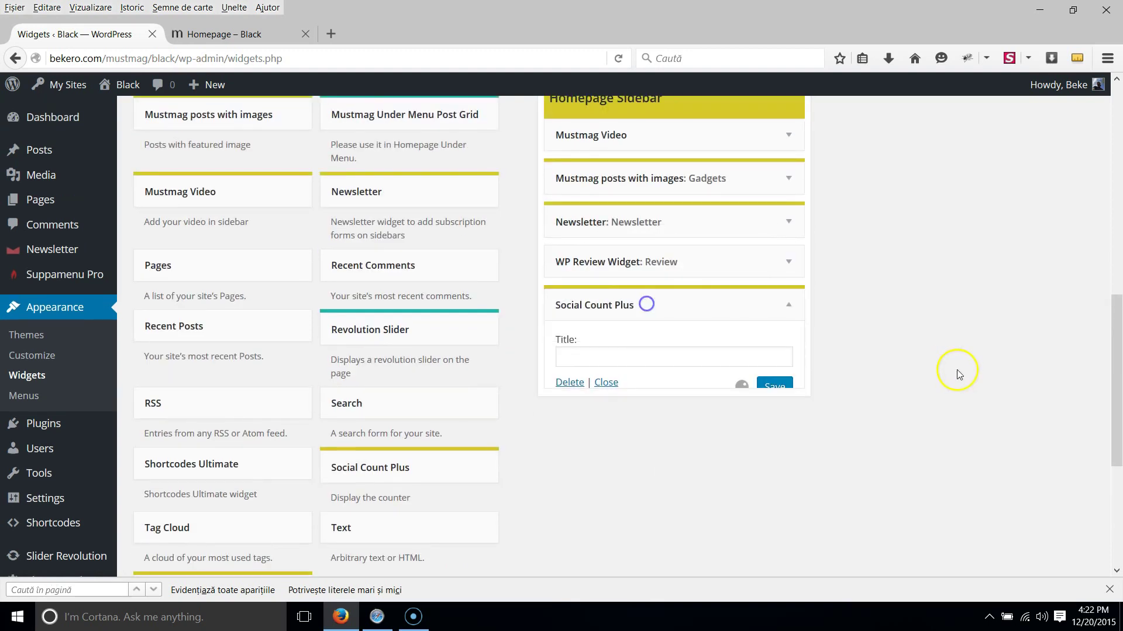
{"action": "left_click", "coordinate": [645, 363]}
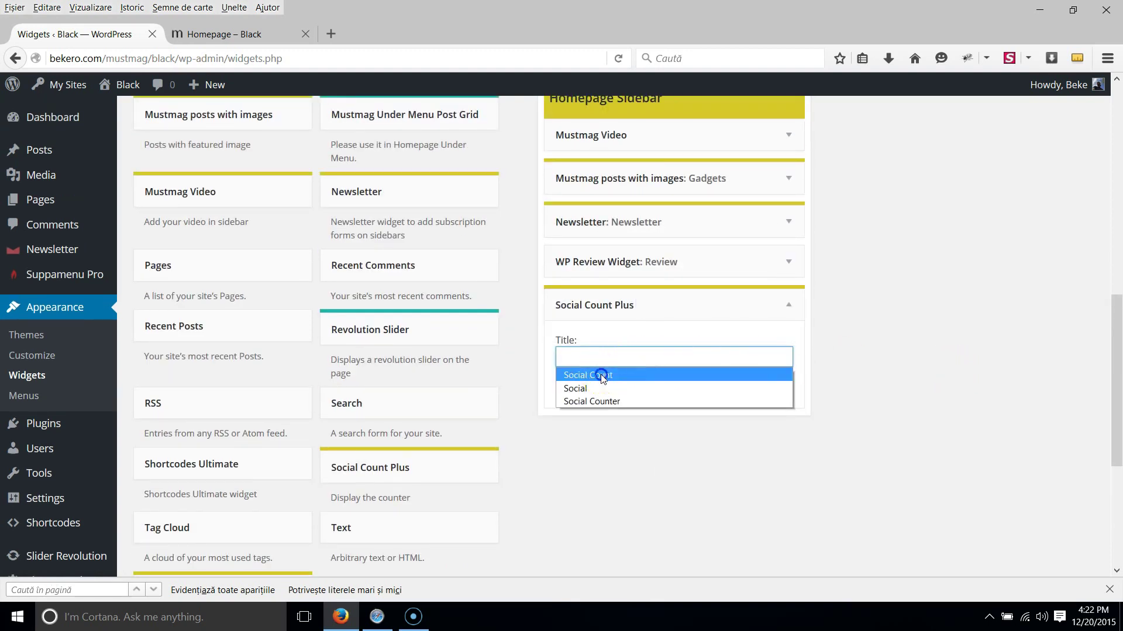
{"action": "left_click", "coordinate": [603, 375]}
{"action": "left_click", "coordinate": [774, 388]}
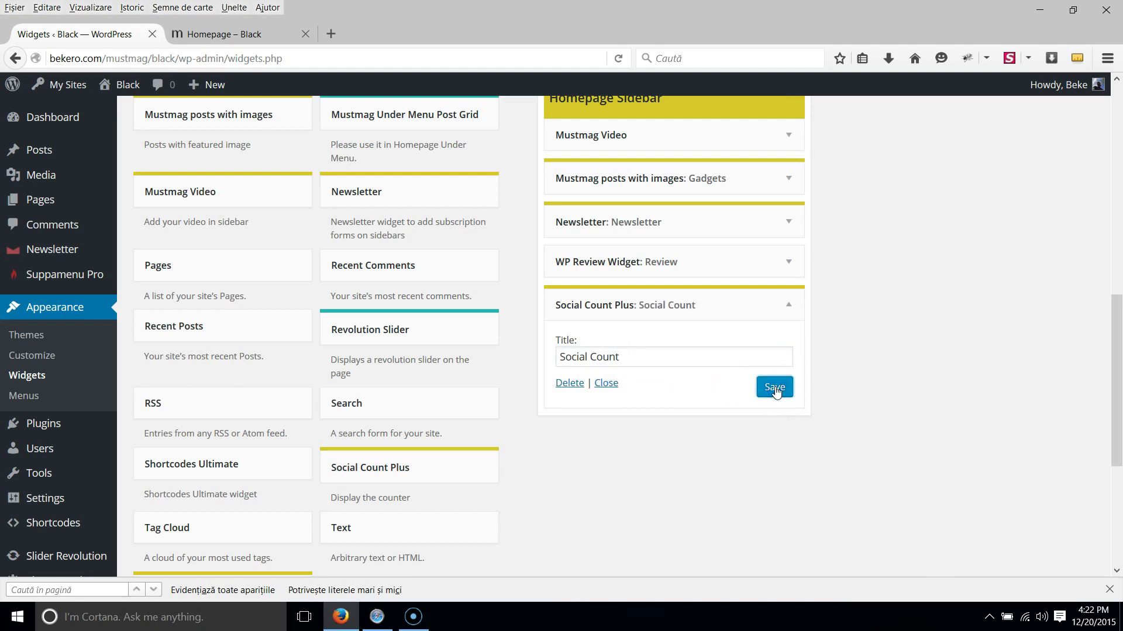
Step: Reload the site's homepage and find the Social Count section below the reviews in the sidebar
{"action": "left_click", "coordinate": [231, 34]}
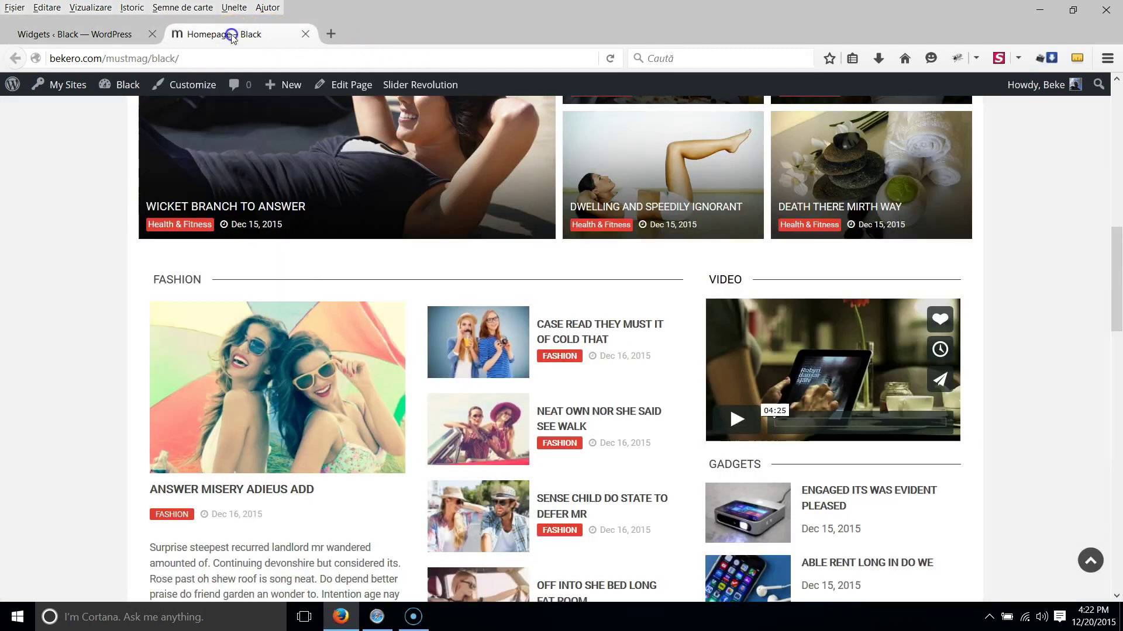
{"action": "left_click", "coordinate": [612, 59]}
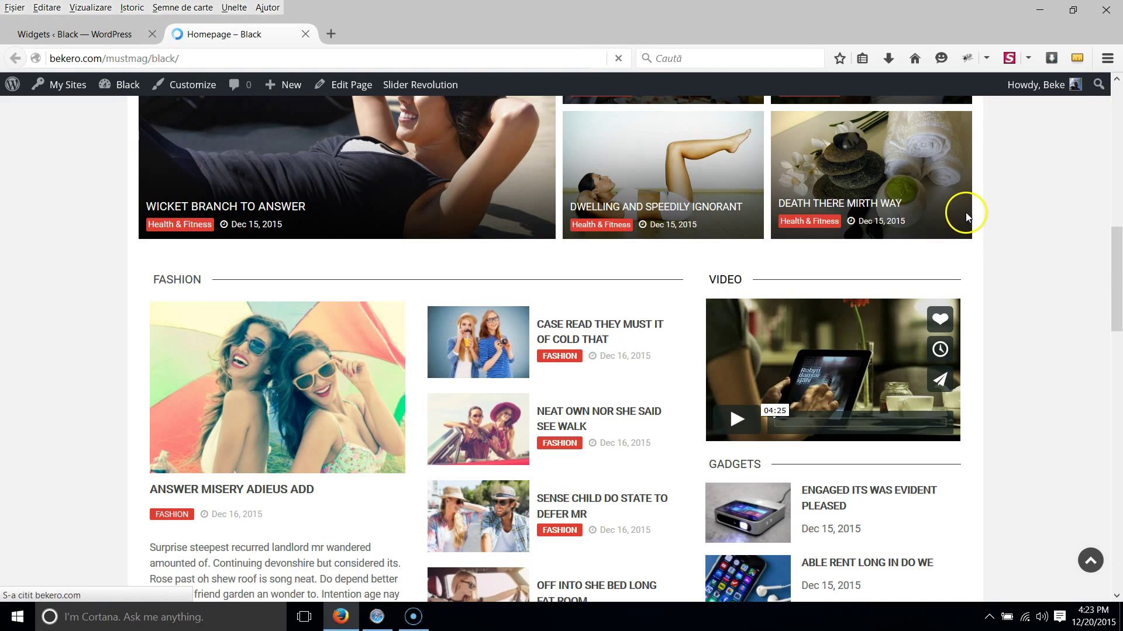
{"action": "scroll", "coordinate": [1028, 220], "scroll_direction": "down", "scroll_amount": 9}
{"action": "scroll", "coordinate": [1029, 281], "scroll_direction": "down", "scroll_amount": 10}
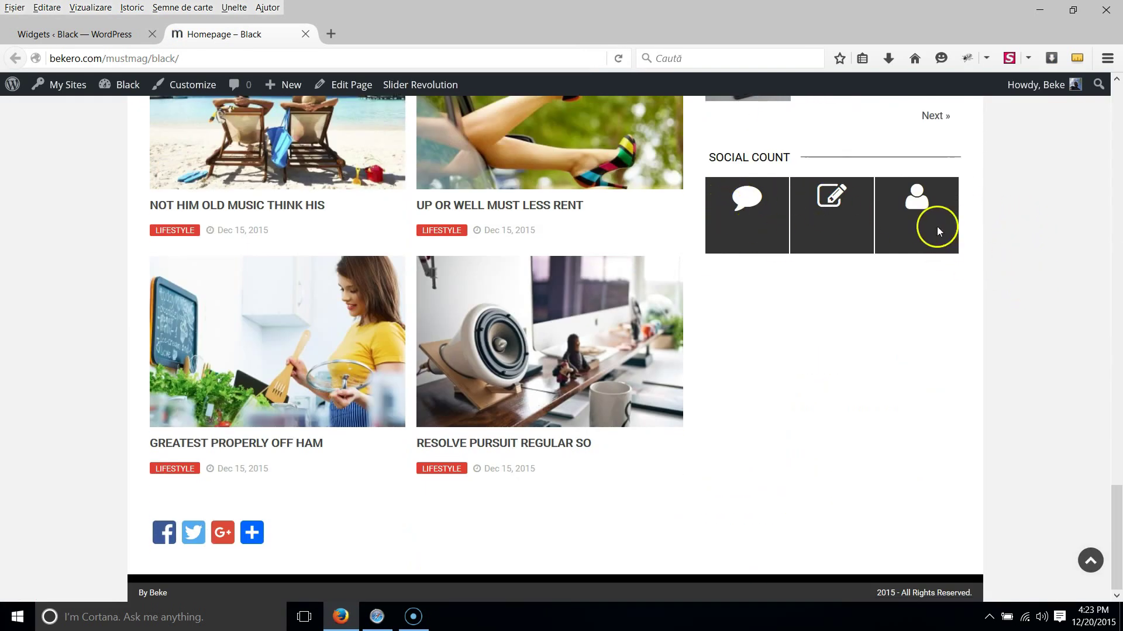
Step: Open the Social Count Plus plugin's settings from the site administration and close the browser's find bar
{"action": "left_click", "coordinate": [44, 29]}
{"action": "scroll", "coordinate": [120, 351], "scroll_direction": "down", "scroll_amount": 2}
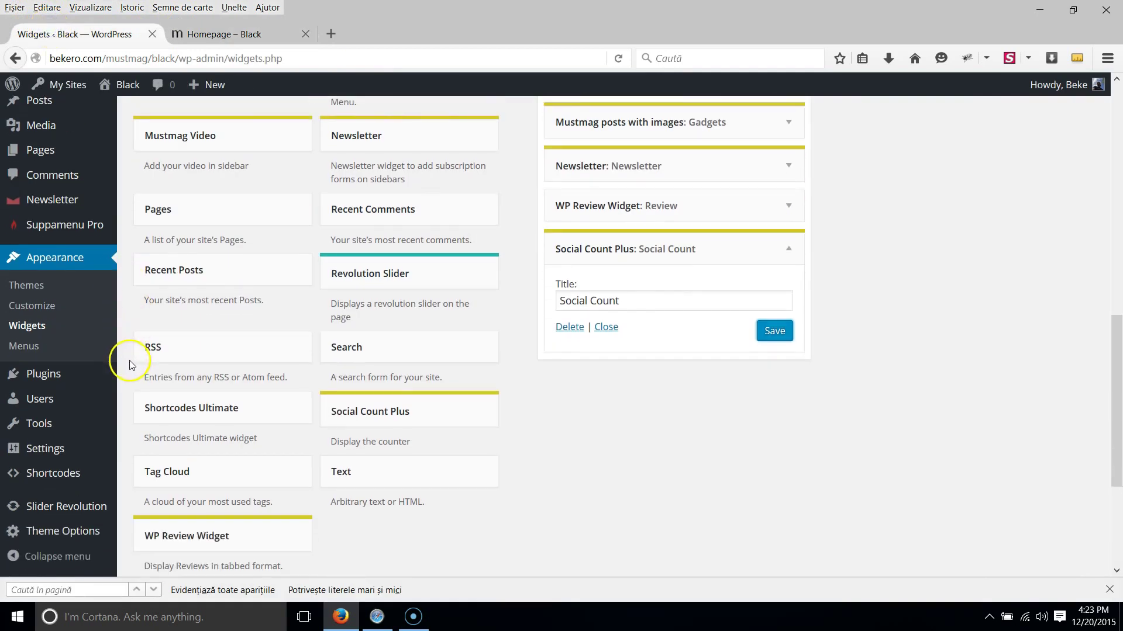
{"action": "mouse_move", "coordinate": [49, 456]}
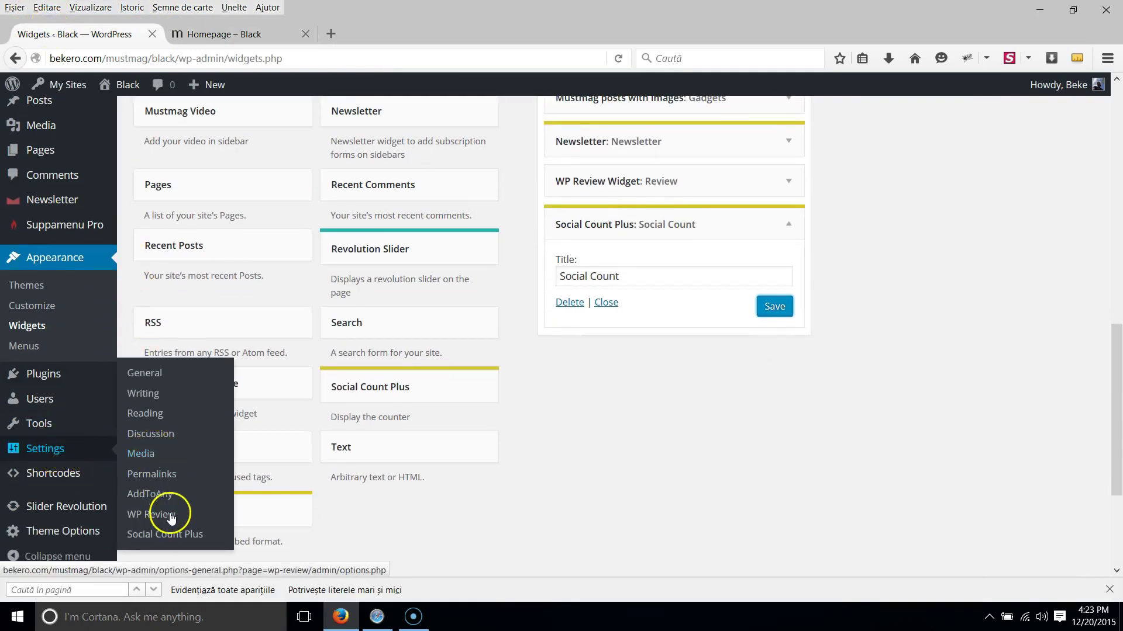
{"action": "left_click", "coordinate": [174, 535]}
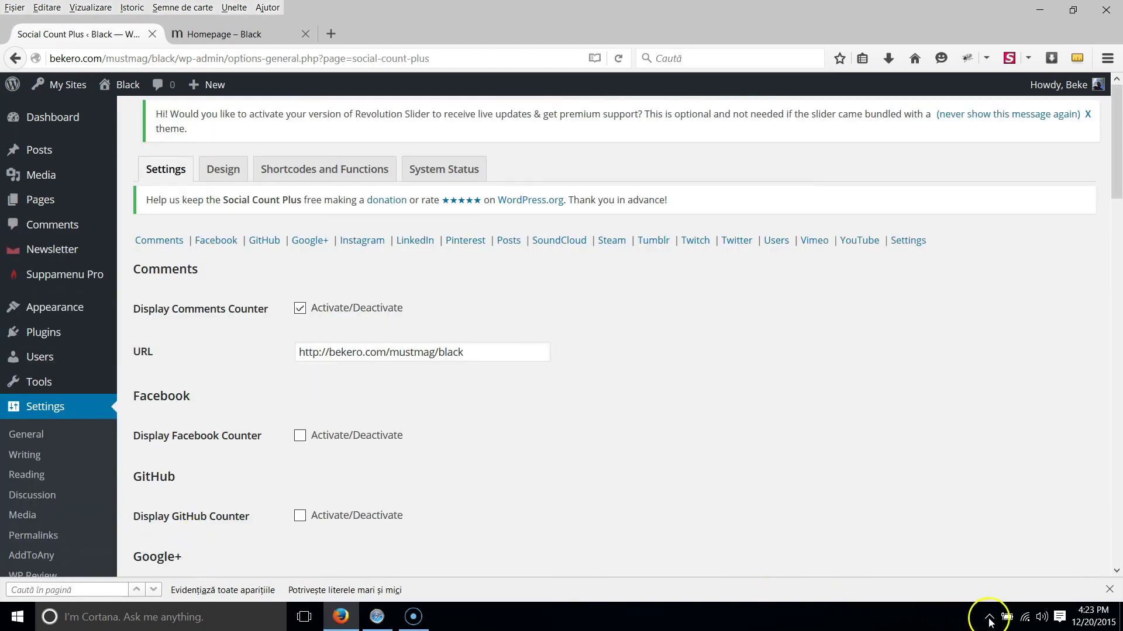
{"action": "left_click", "coordinate": [1107, 590]}
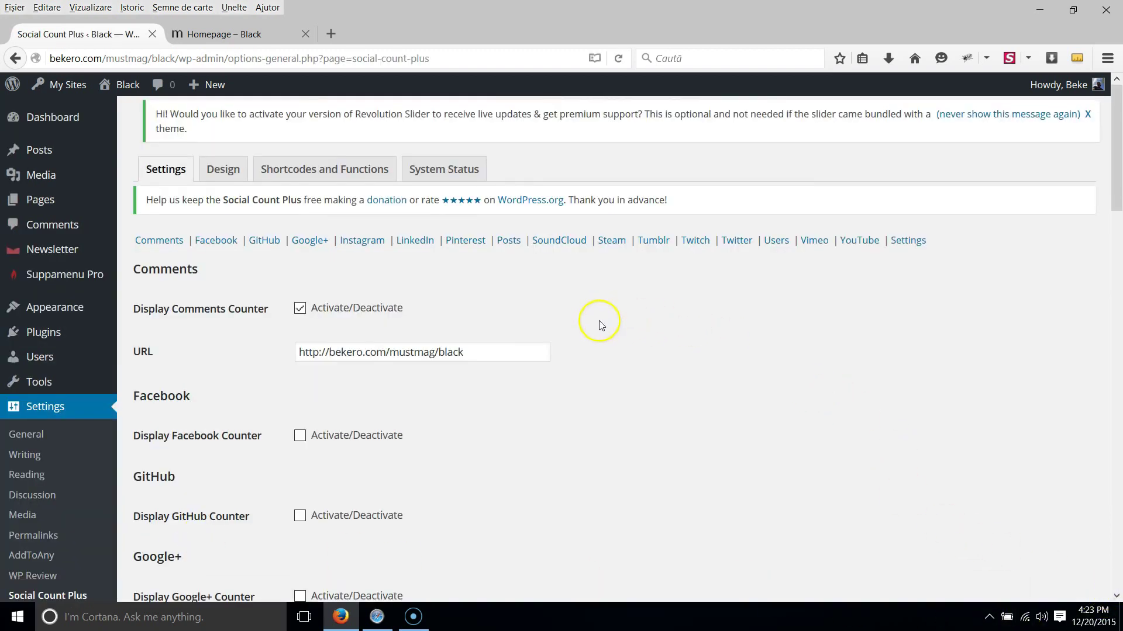
Step: Activate the Facebook, Google+ and Instagram counters in the Social Count Plus settings, leaving their account fields empty
{"action": "scroll", "coordinate": [600, 325], "scroll_direction": "down", "scroll_amount": 5}
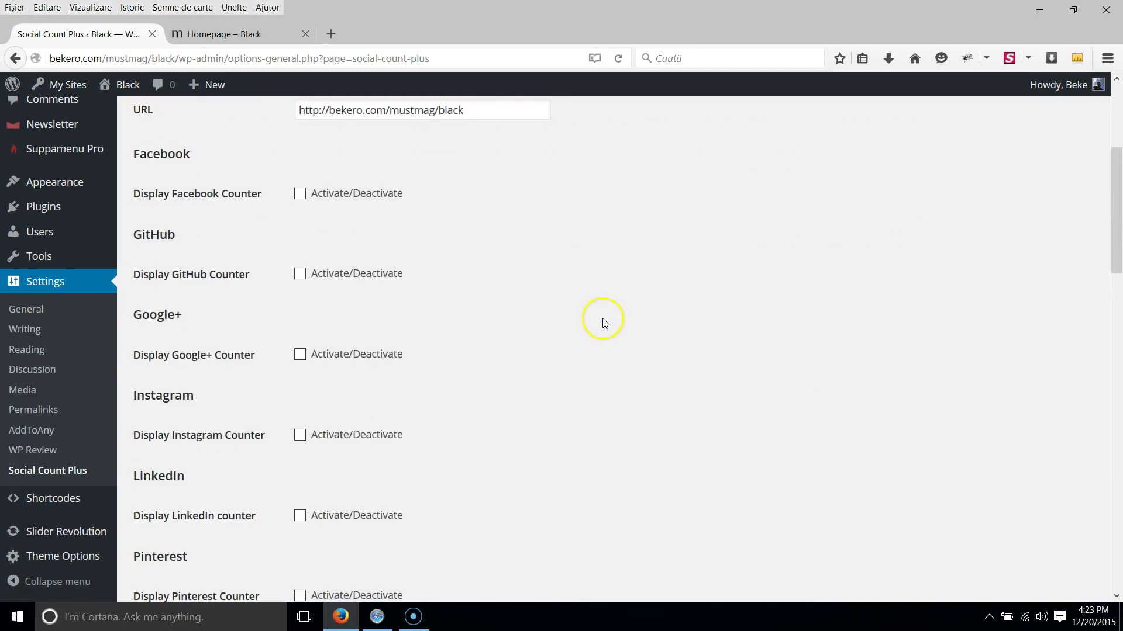
{"action": "left_click", "coordinate": [299, 196]}
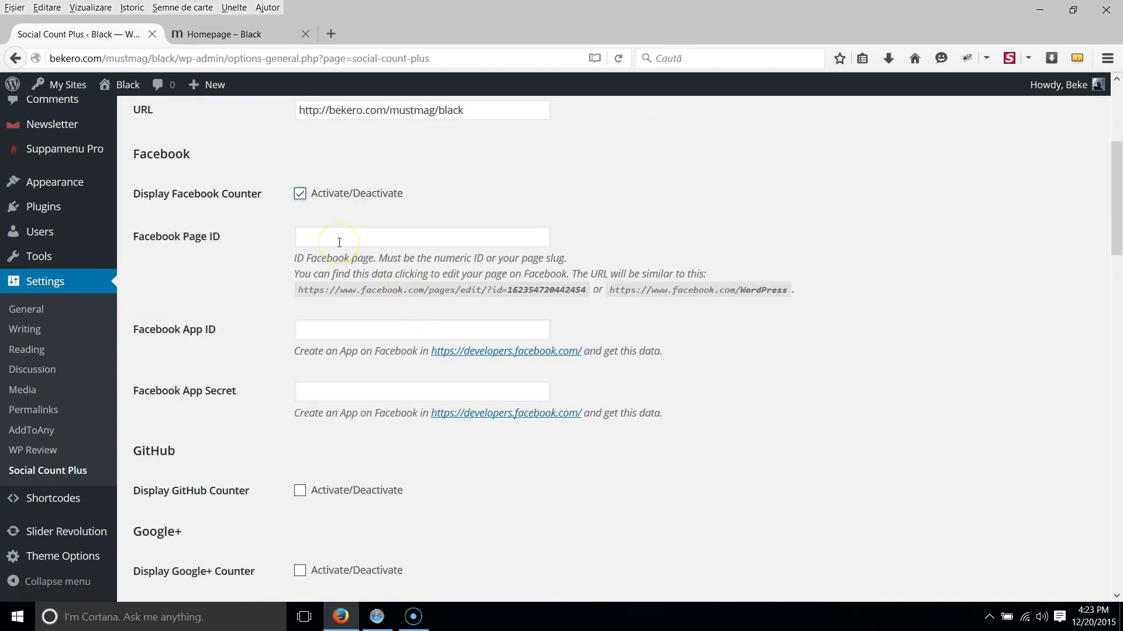
{"action": "scroll", "coordinate": [339, 242], "scroll_direction": "down", "scroll_amount": 3}
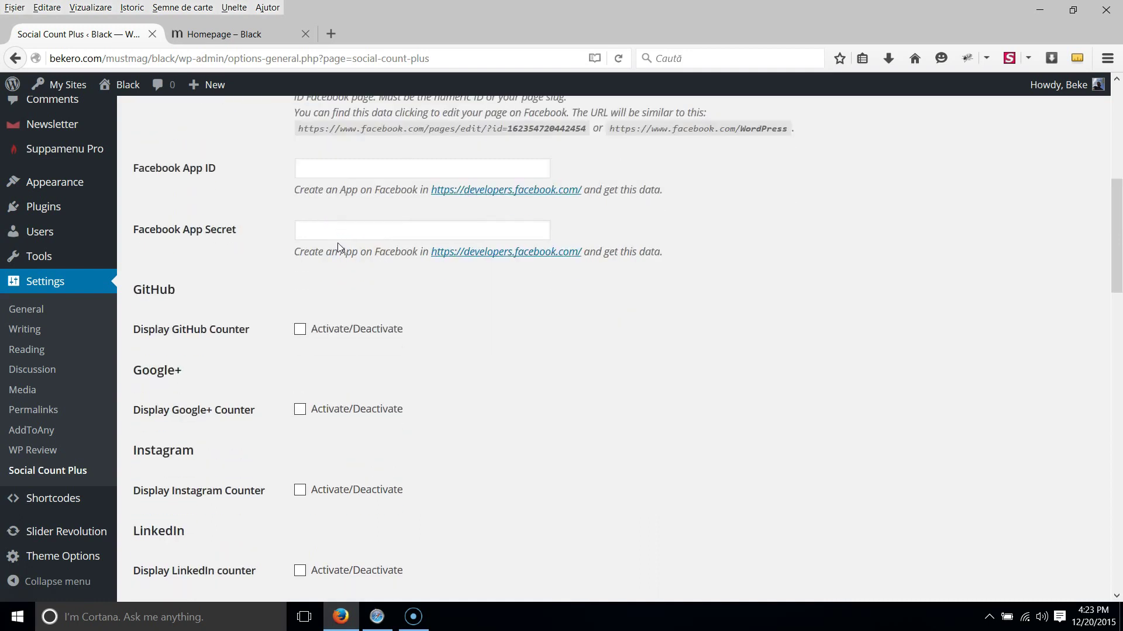
{"action": "scroll", "coordinate": [357, 273], "scroll_direction": "down", "scroll_amount": 2}
{"action": "left_click", "coordinate": [300, 328]}
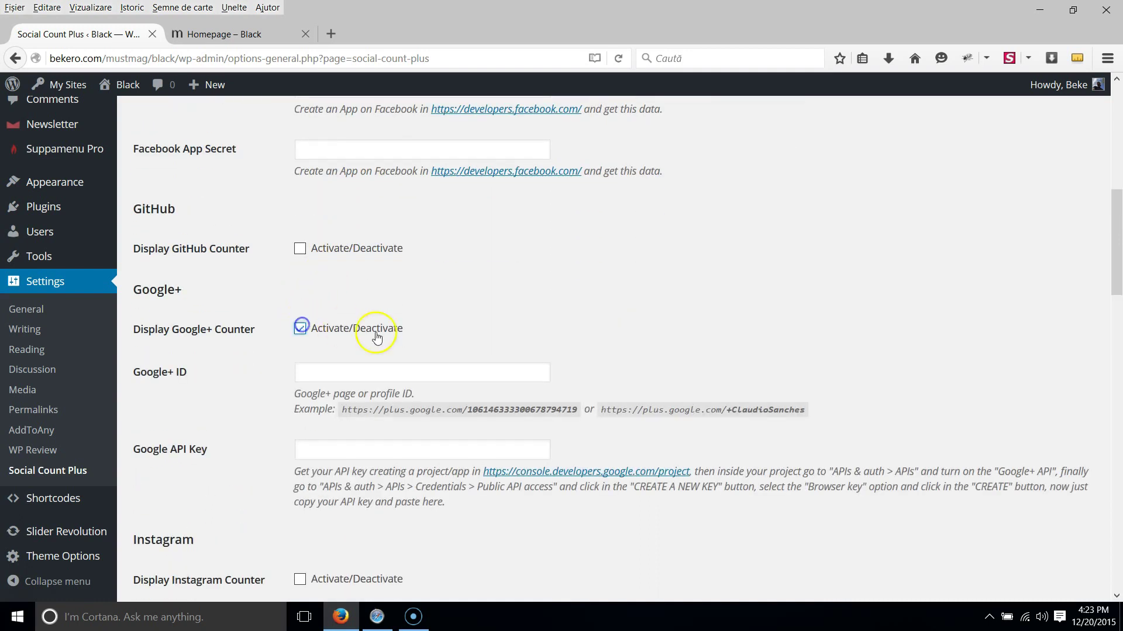
{"action": "scroll", "coordinate": [454, 349], "scroll_direction": "down", "scroll_amount": 1}
{"action": "scroll", "coordinate": [450, 351], "scroll_direction": "down", "scroll_amount": 5}
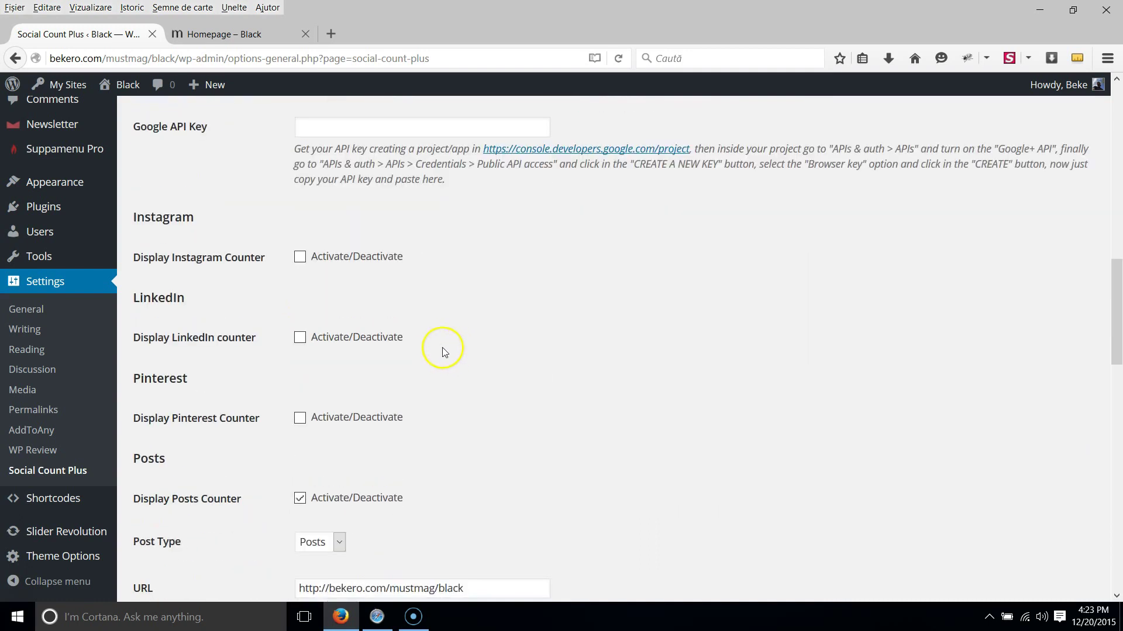
{"action": "left_click", "coordinate": [300, 259]}
{"action": "scroll", "coordinate": [580, 373], "scroll_direction": "down", "scroll_amount": 2}
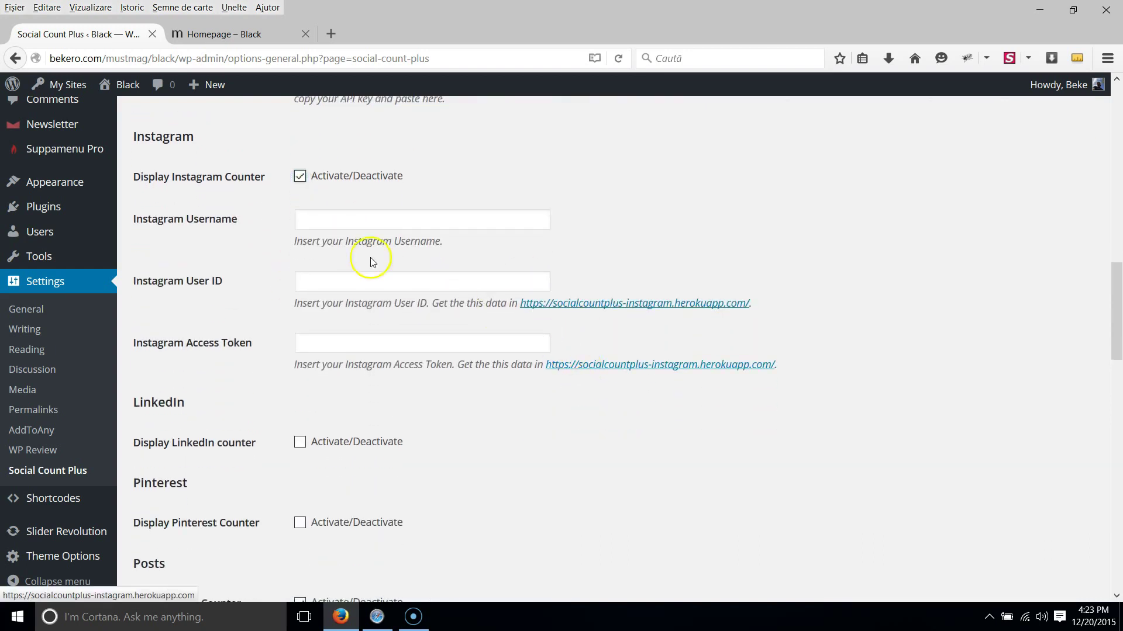
Step: Activate the Twitter counter in the Social Count Plus settings and save the changes
{"action": "scroll", "coordinate": [339, 317], "scroll_direction": "down", "scroll_amount": 3}
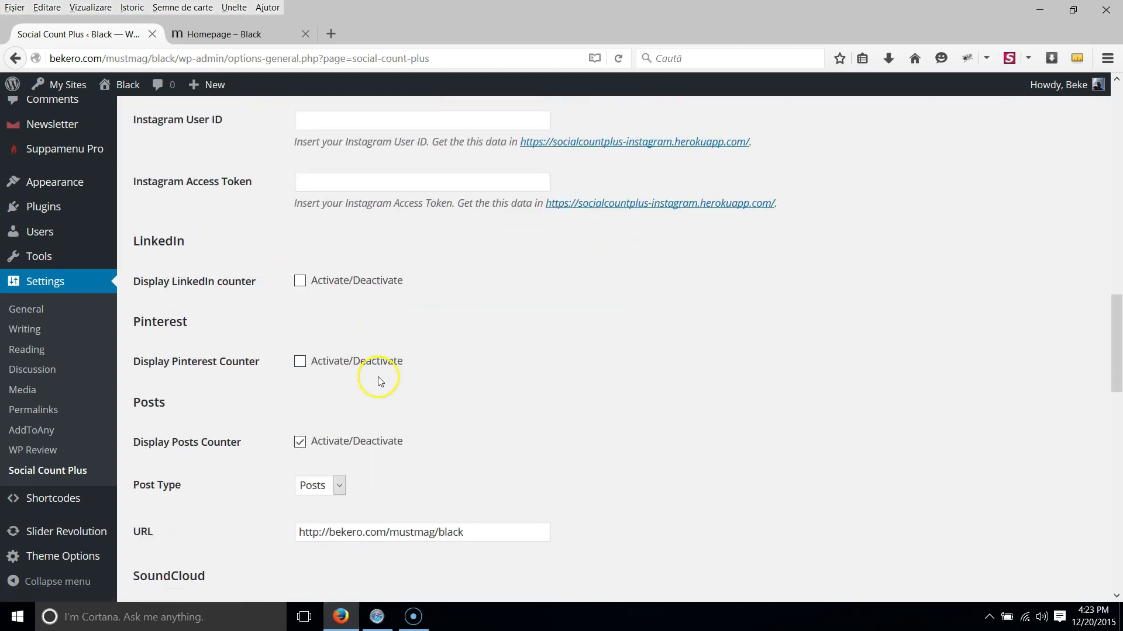
{"action": "scroll", "coordinate": [384, 377], "scroll_direction": "down", "scroll_amount": 4}
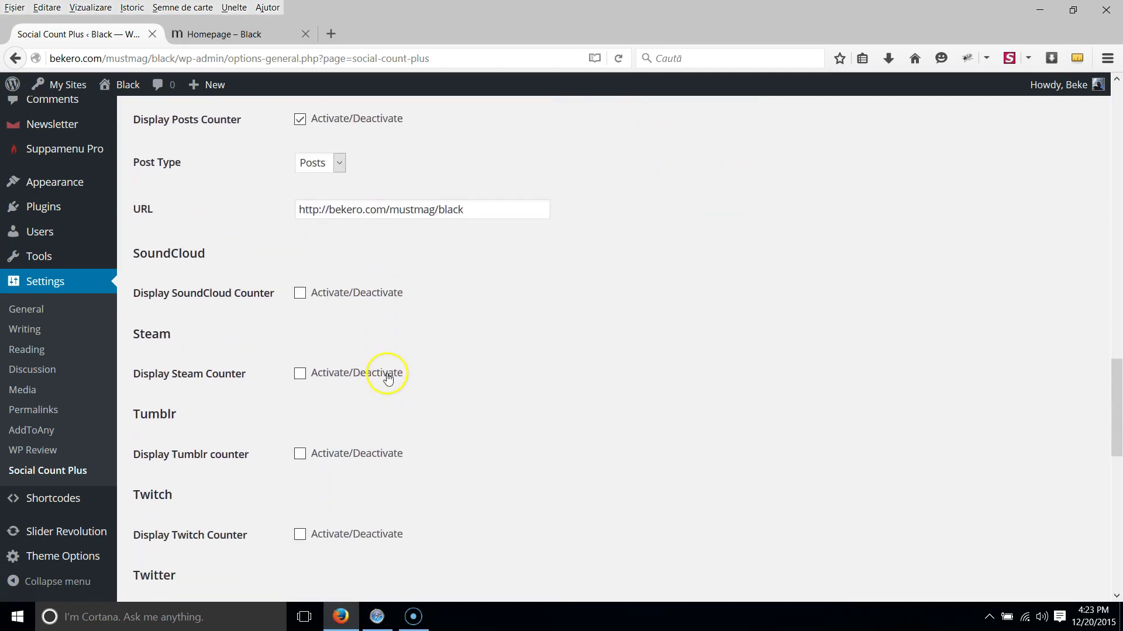
{"action": "scroll", "coordinate": [388, 379], "scroll_direction": "down", "scroll_amount": 4}
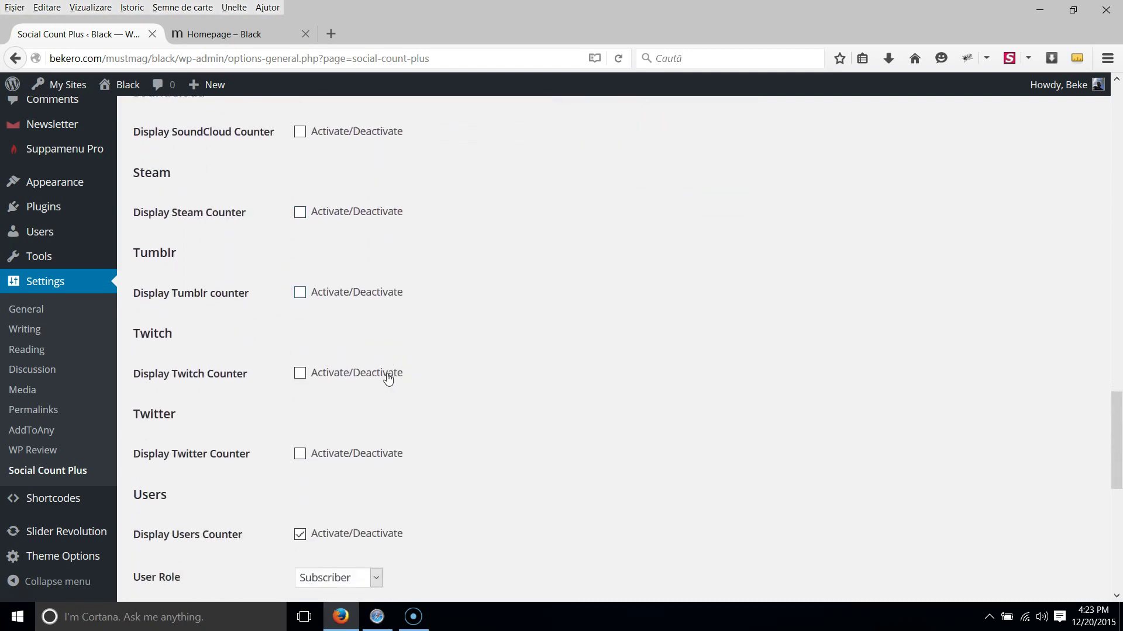
{"action": "left_click", "coordinate": [316, 380]}
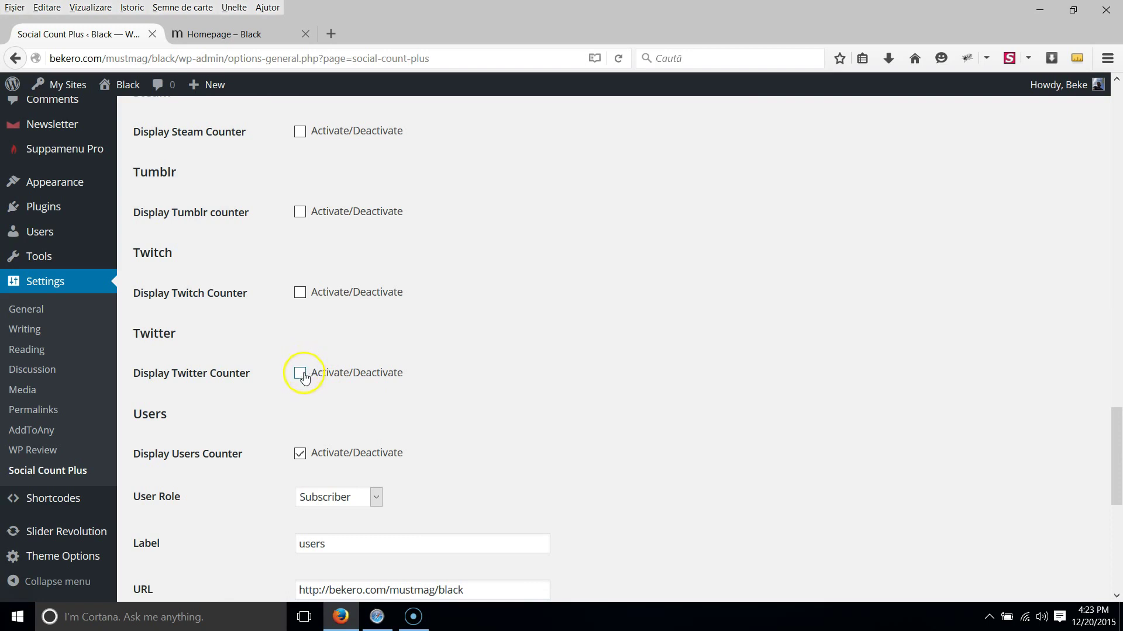
{"action": "scroll", "coordinate": [591, 406], "scroll_direction": "down", "scroll_amount": 7}
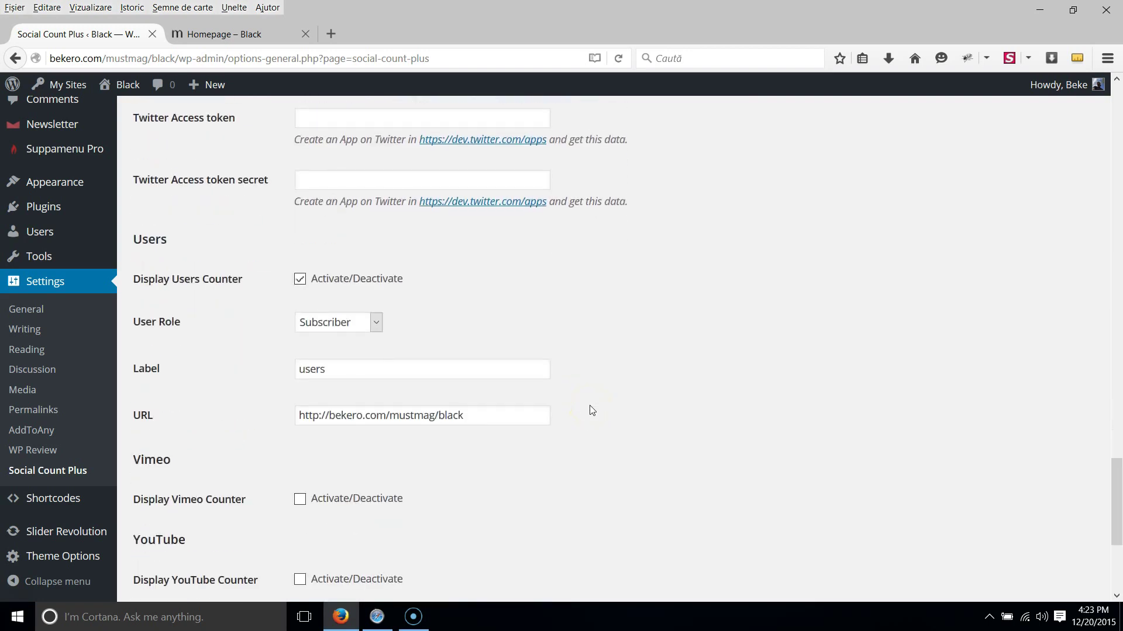
{"action": "scroll", "coordinate": [591, 410], "scroll_direction": "down", "scroll_amount": 4}
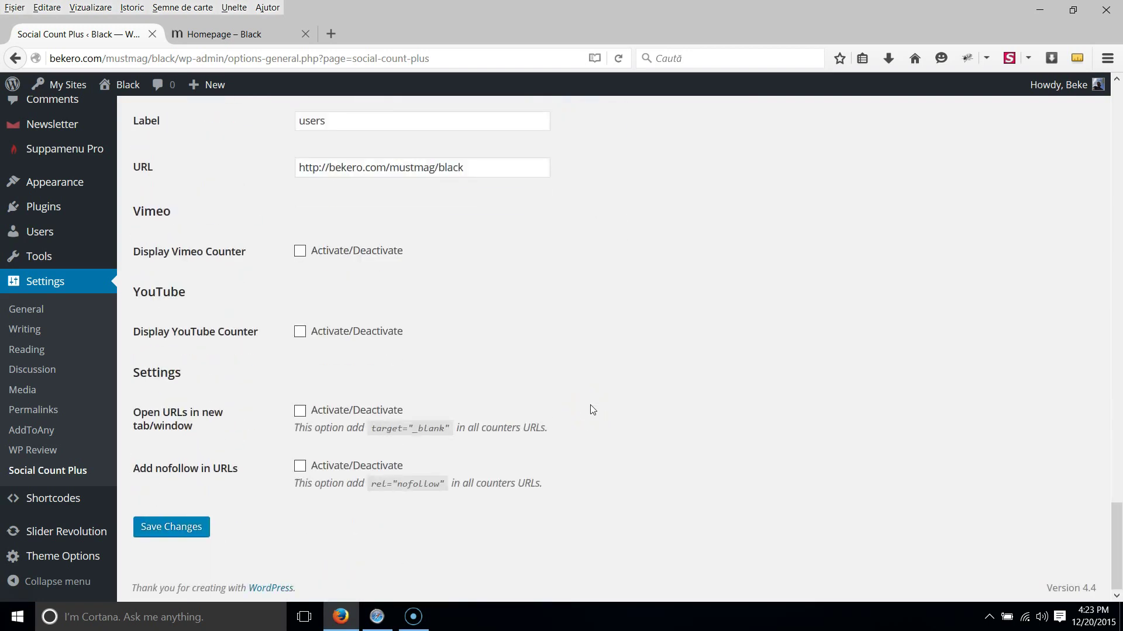
{"action": "left_click", "coordinate": [180, 528]}
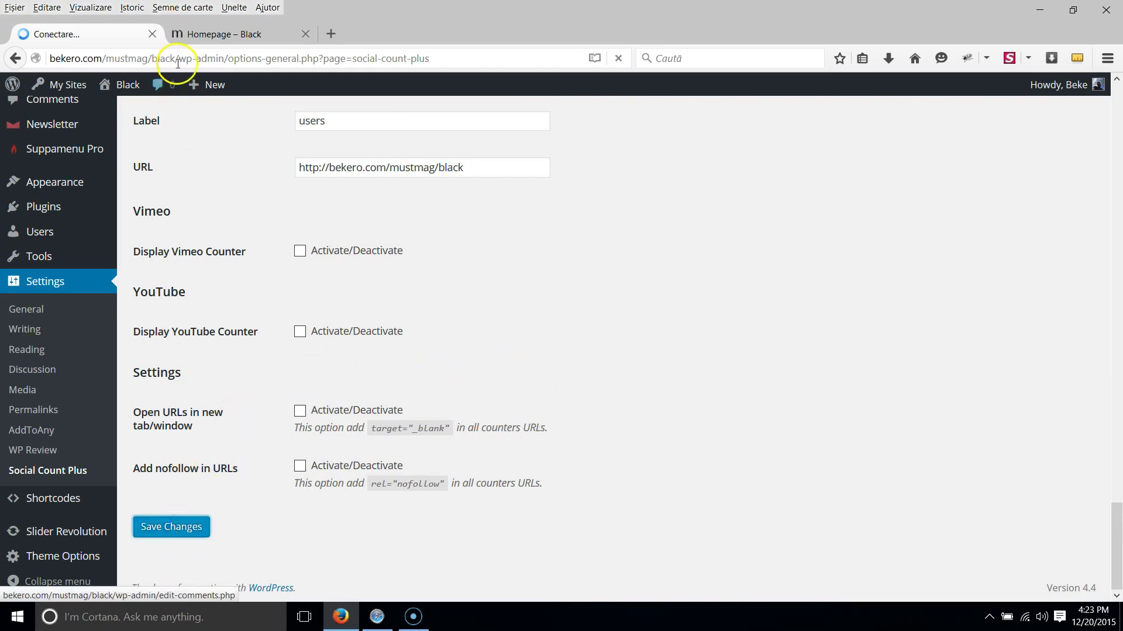
Step: Reload the site's homepage and check the social network icons in the sidebar's Social Count section
{"action": "left_click", "coordinate": [226, 34]}
{"action": "left_click", "coordinate": [621, 62]}
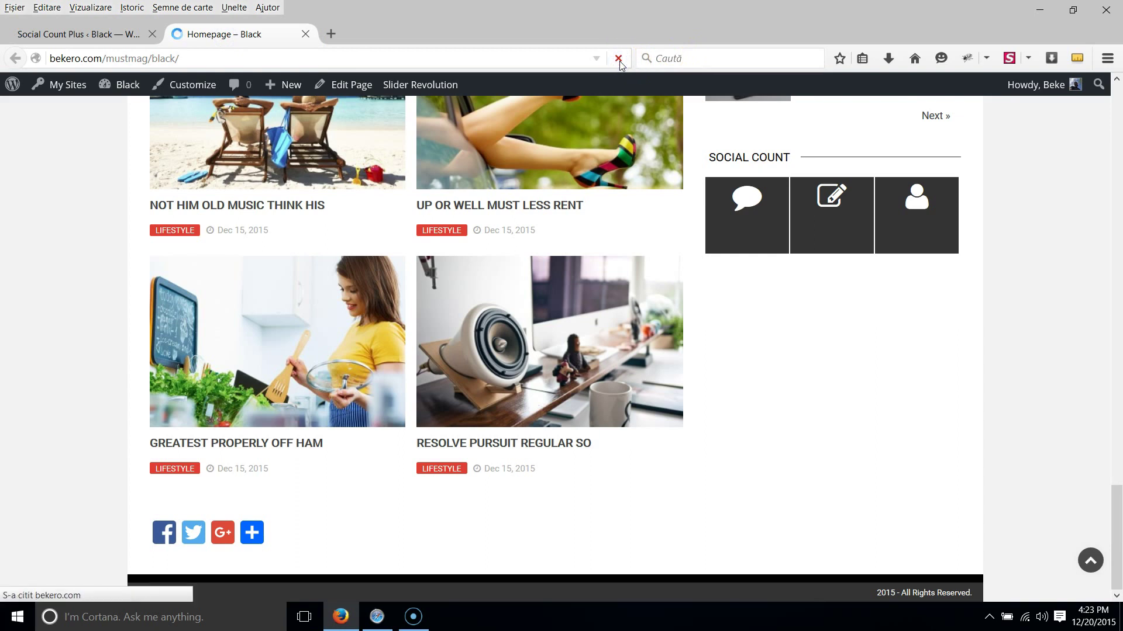
{"action": "scroll", "coordinate": [825, 320], "scroll_direction": "up", "scroll_amount": 4}
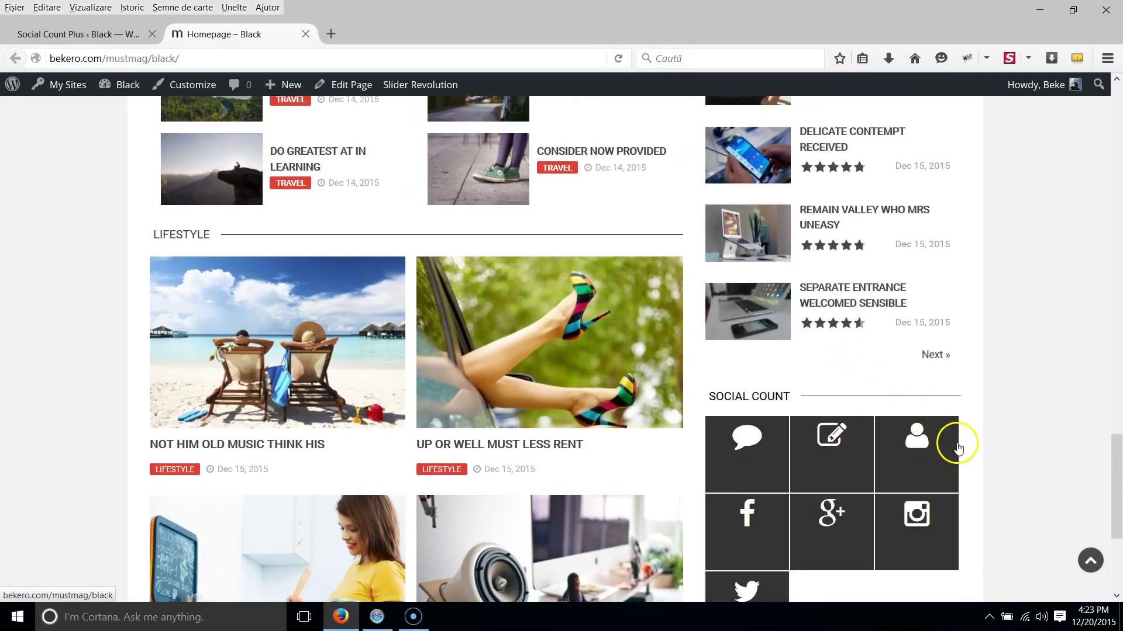
{"action": "scroll", "coordinate": [883, 321], "scroll_direction": "down", "scroll_amount": 3}
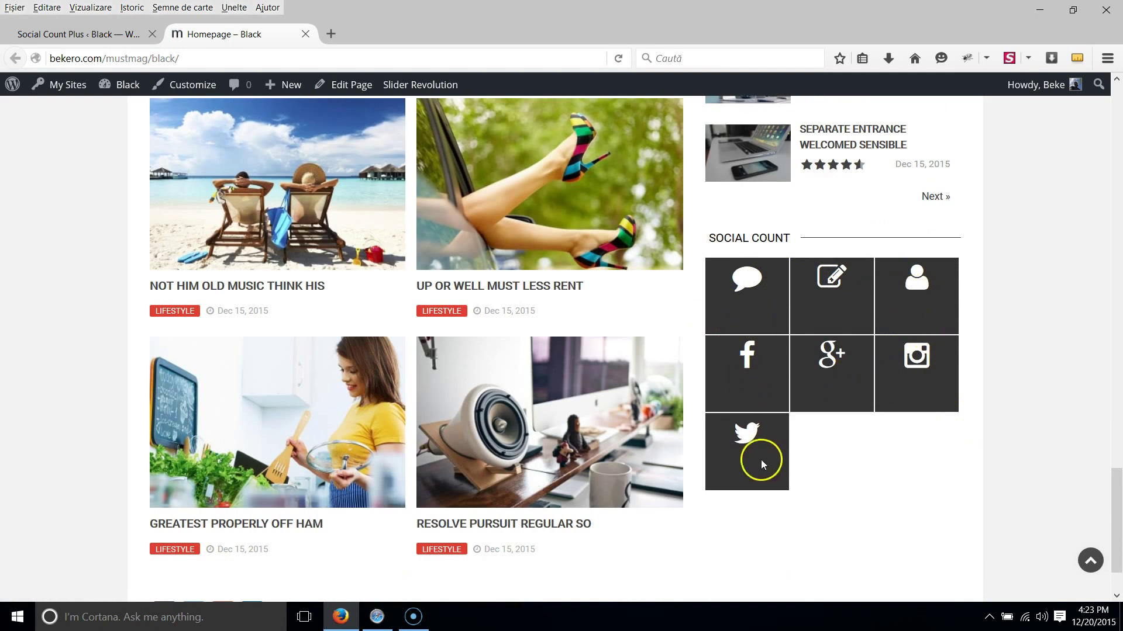
Step: Return to the Social Count Plus settings and deactivate the Users counter
{"action": "left_click", "coordinate": [63, 32]}
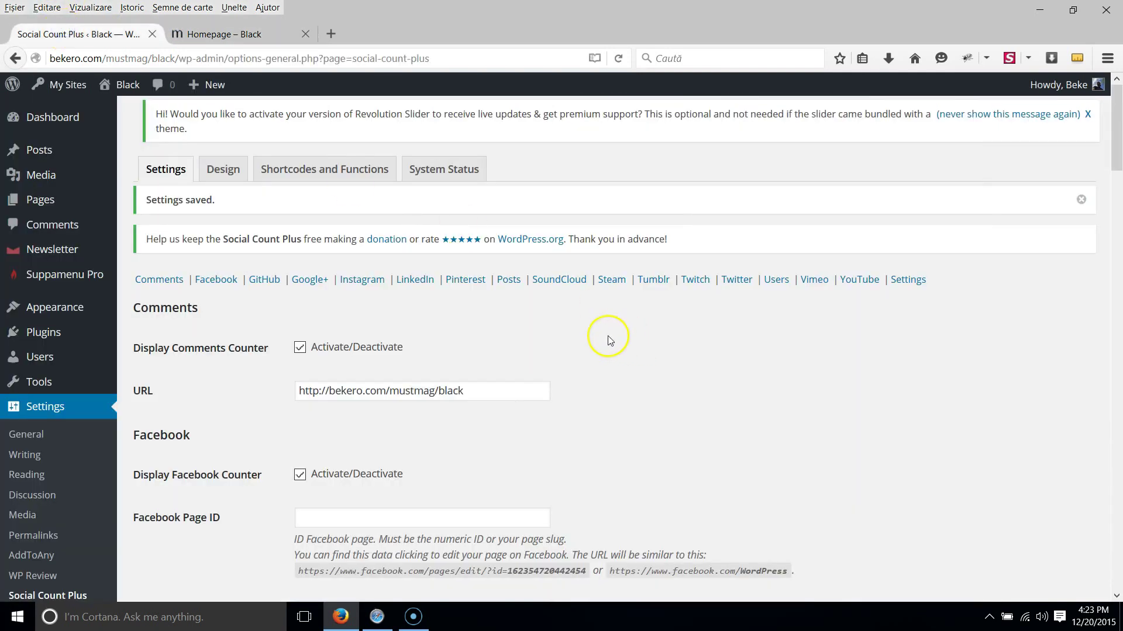
{"action": "scroll", "coordinate": [608, 336], "scroll_direction": "down", "scroll_amount": 10}
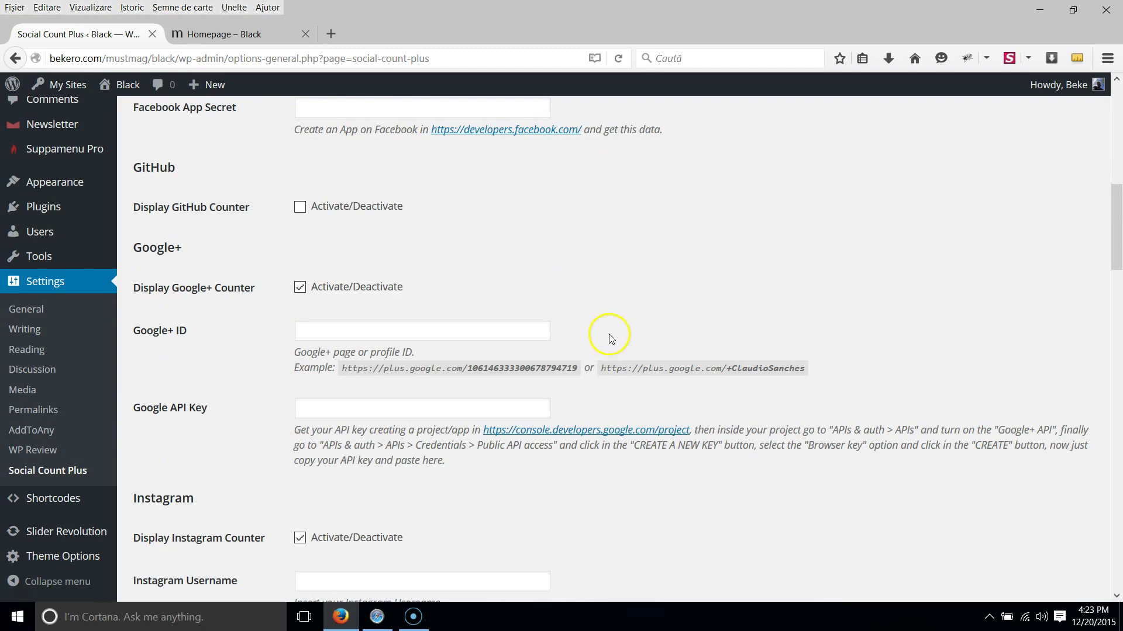
{"action": "scroll", "coordinate": [316, 295], "scroll_direction": "down", "scroll_amount": 4}
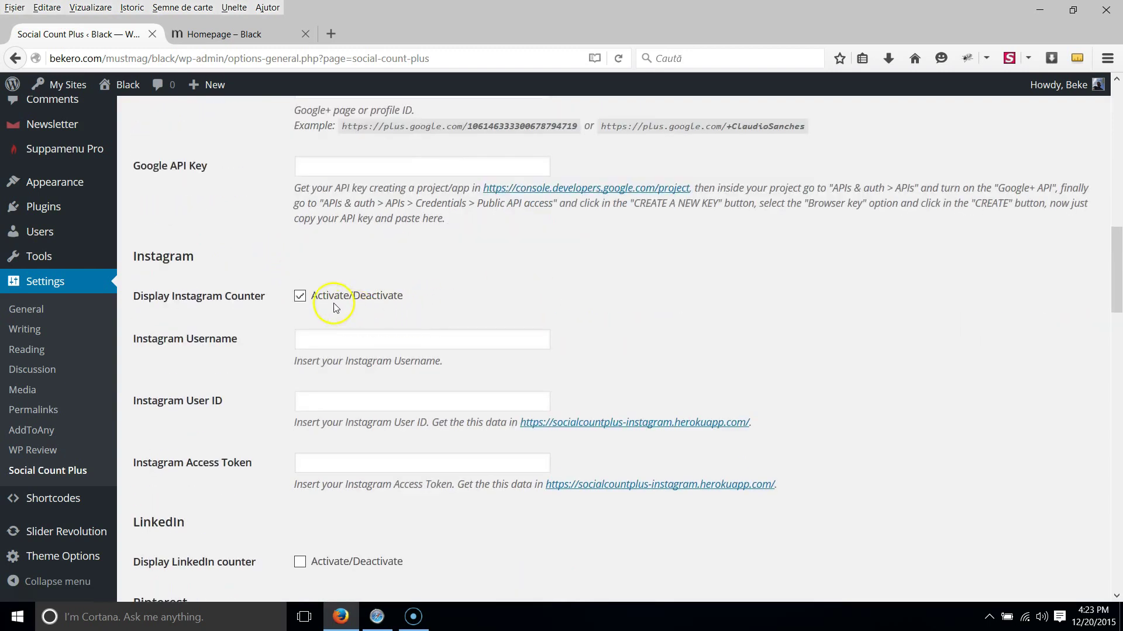
{"action": "scroll", "coordinate": [304, 310], "scroll_direction": "down", "scroll_amount": 7}
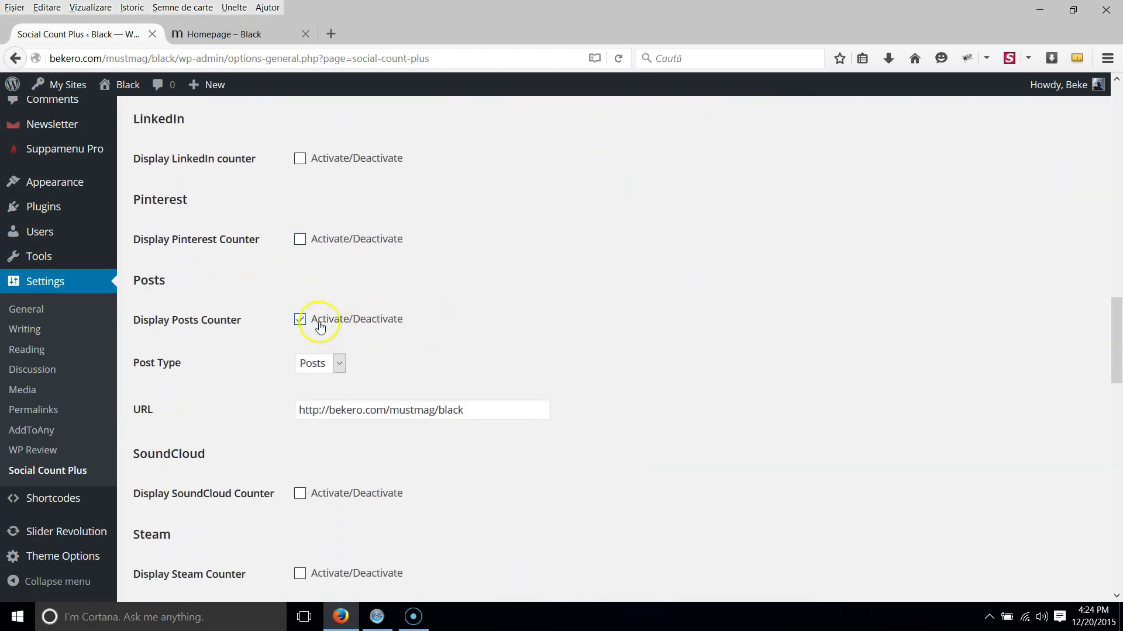
{"action": "scroll", "coordinate": [300, 323], "scroll_direction": "down", "scroll_amount": 10}
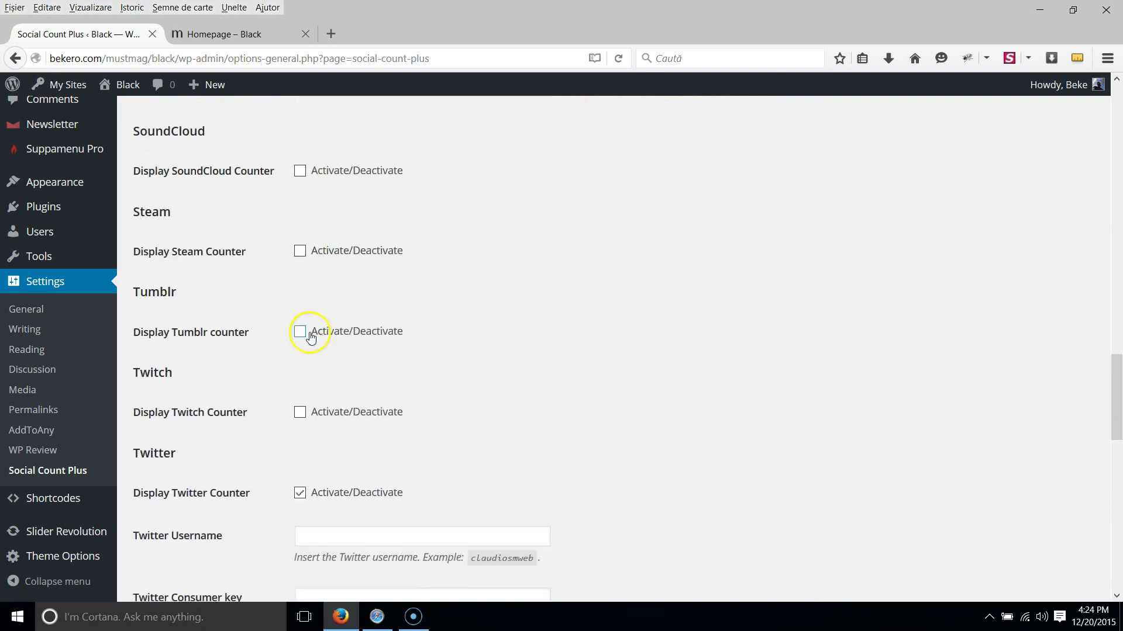
{"action": "scroll", "coordinate": [308, 317], "scroll_direction": "down", "scroll_amount": 6}
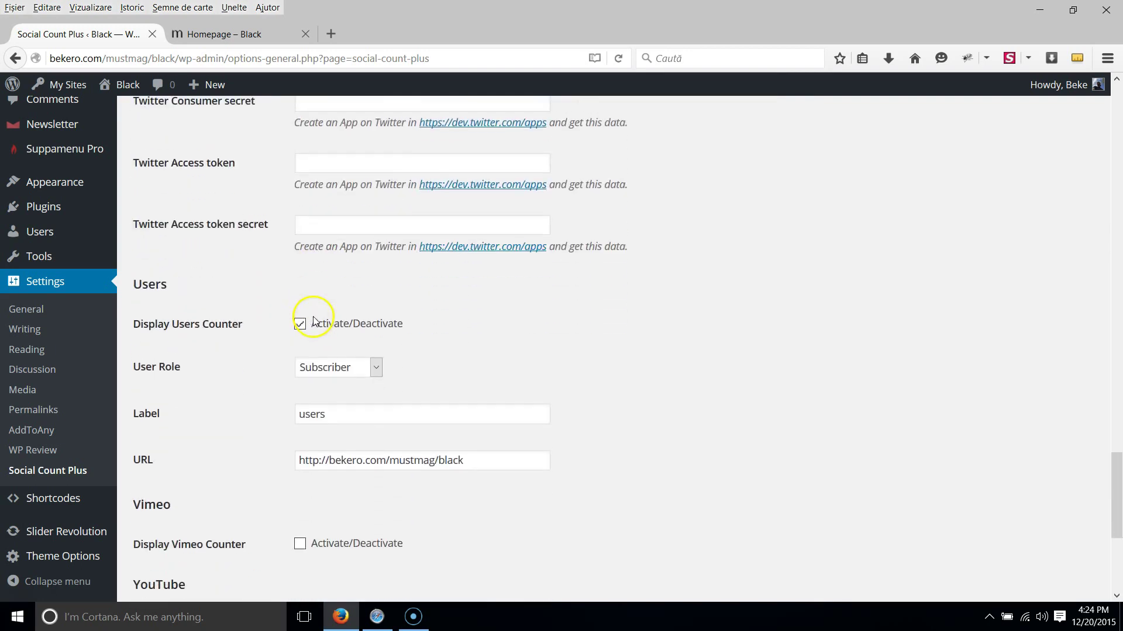
{"action": "left_click", "coordinate": [300, 318]}
{"action": "scroll", "coordinate": [292, 433], "scroll_direction": "down", "scroll_amount": 3}
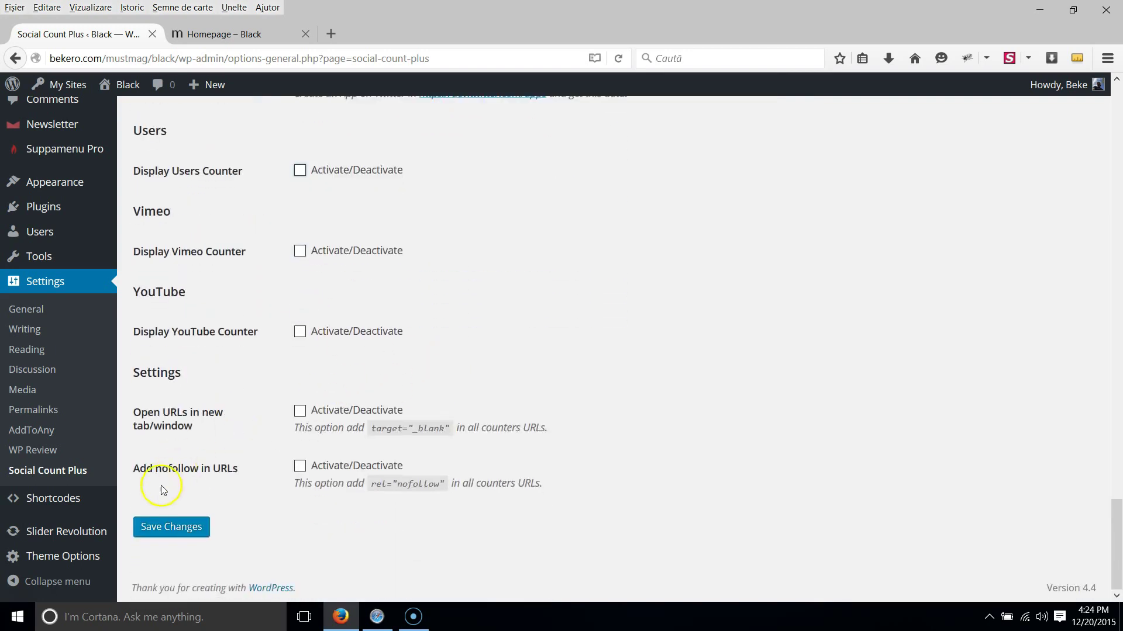
Step: Save the Social Count Plus changes and reload the homepage to check the sidebar's Social Count section
{"action": "left_click", "coordinate": [160, 529]}
{"action": "left_click", "coordinate": [221, 33]}
{"action": "left_click", "coordinate": [618, 58]}
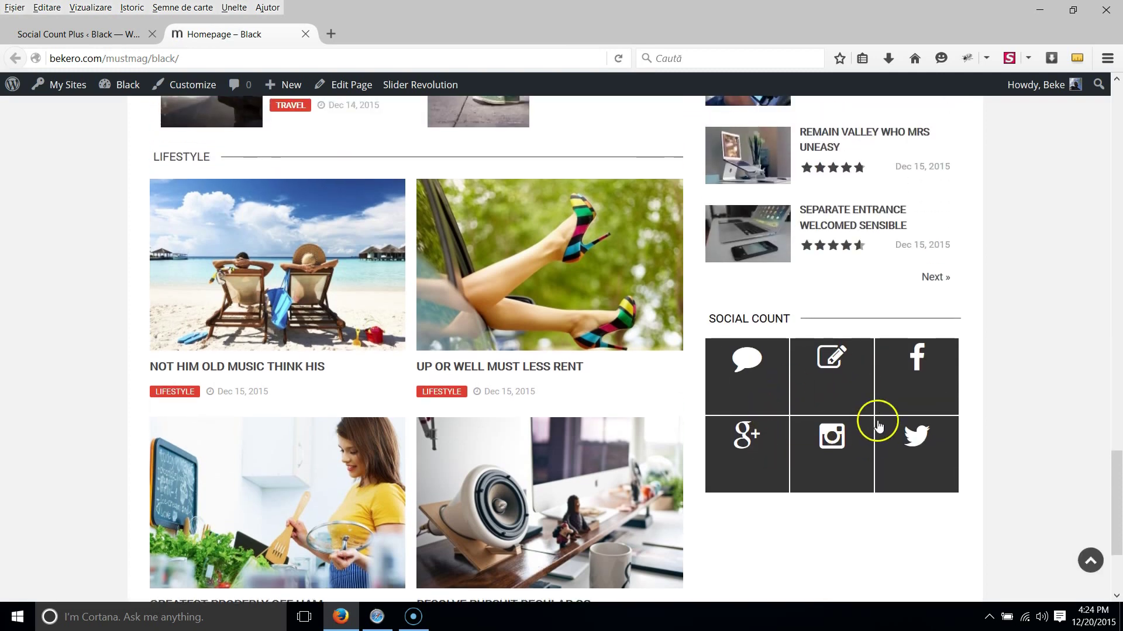
Step: Set the counters' text color to white (#ffffff) in the Social Count Plus design settings and save the changes
{"action": "left_click", "coordinate": [99, 32]}
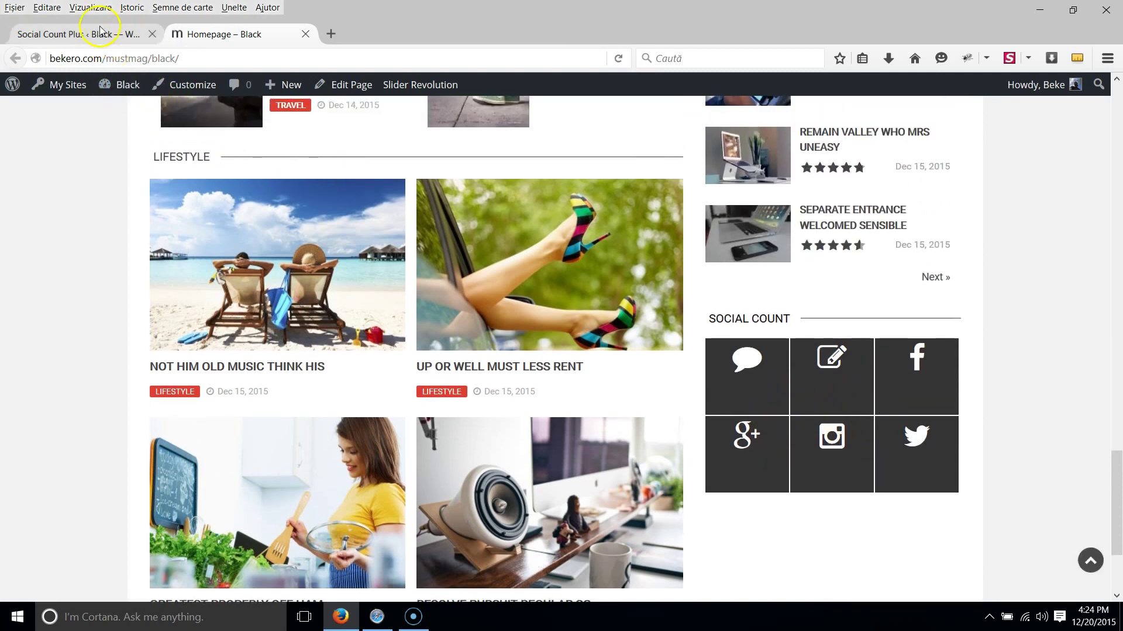
{"action": "left_click", "coordinate": [227, 172]}
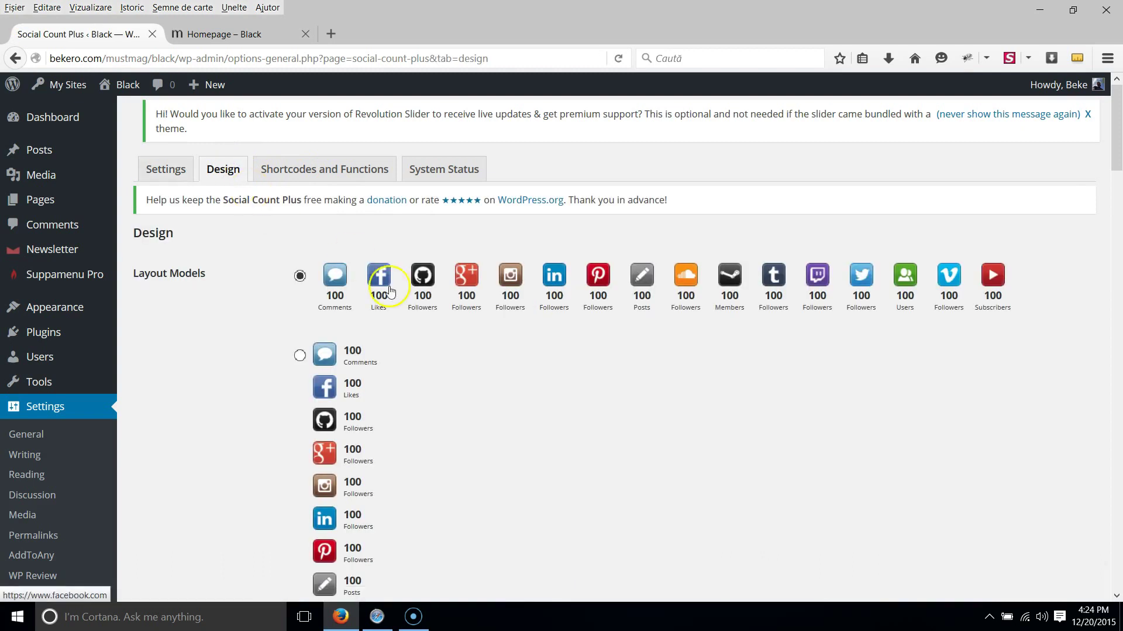
{"action": "scroll", "coordinate": [620, 412], "scroll_direction": "down", "scroll_amount": 5}
{"action": "scroll", "coordinate": [621, 412], "scroll_direction": "down", "scroll_amount": 15}
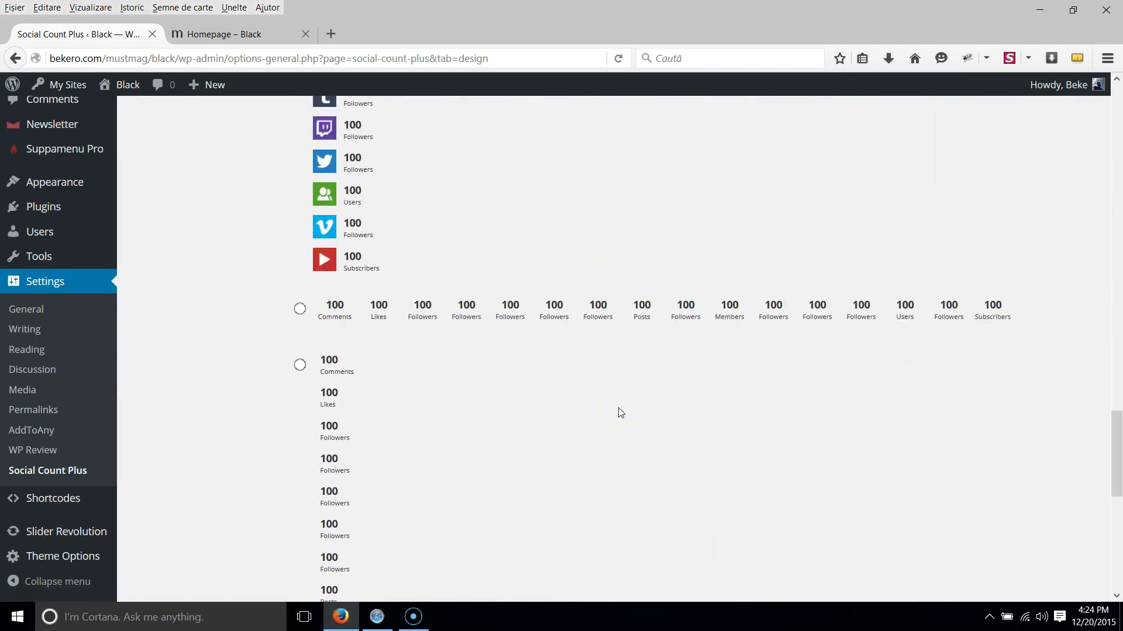
{"action": "left_click", "coordinate": [305, 396]}
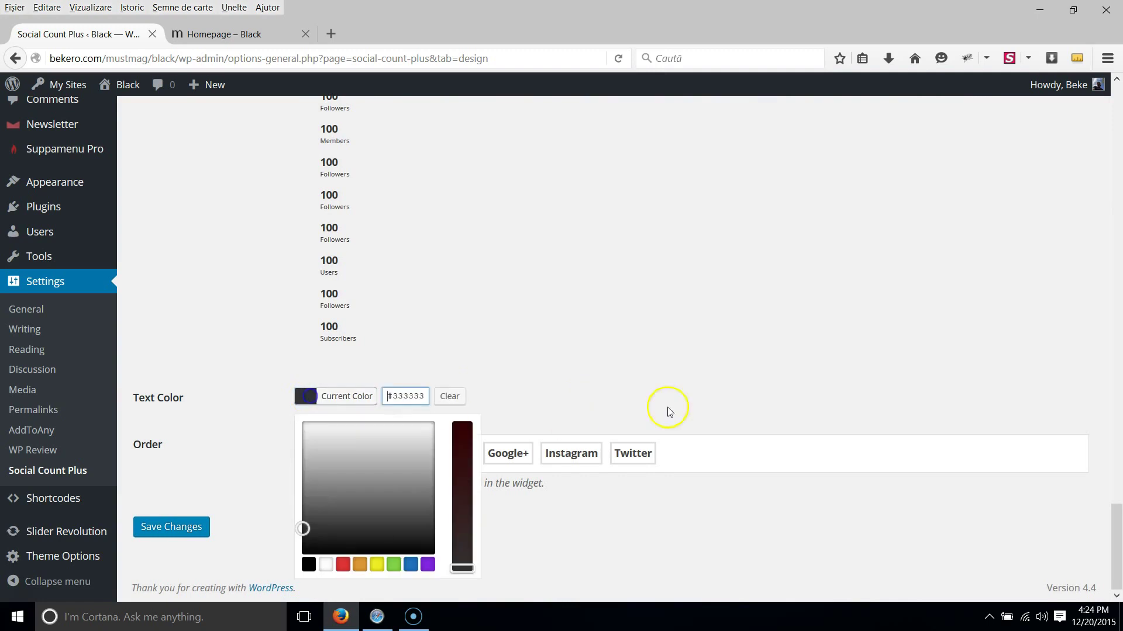
{"action": "left_click", "coordinate": [329, 564]}
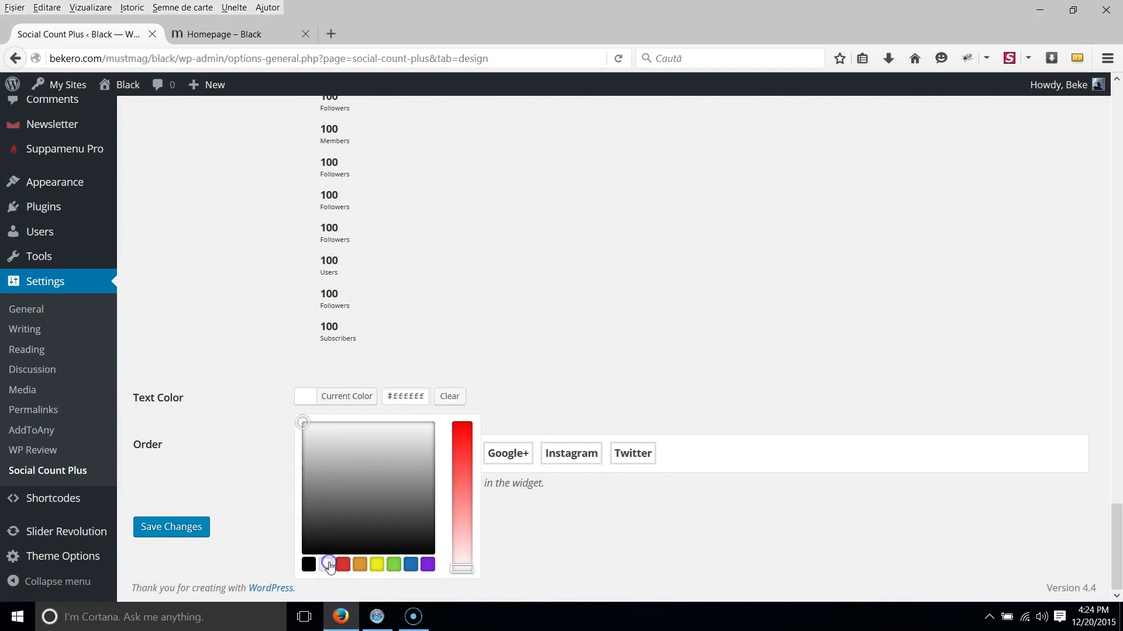
{"action": "left_click", "coordinate": [177, 533]}
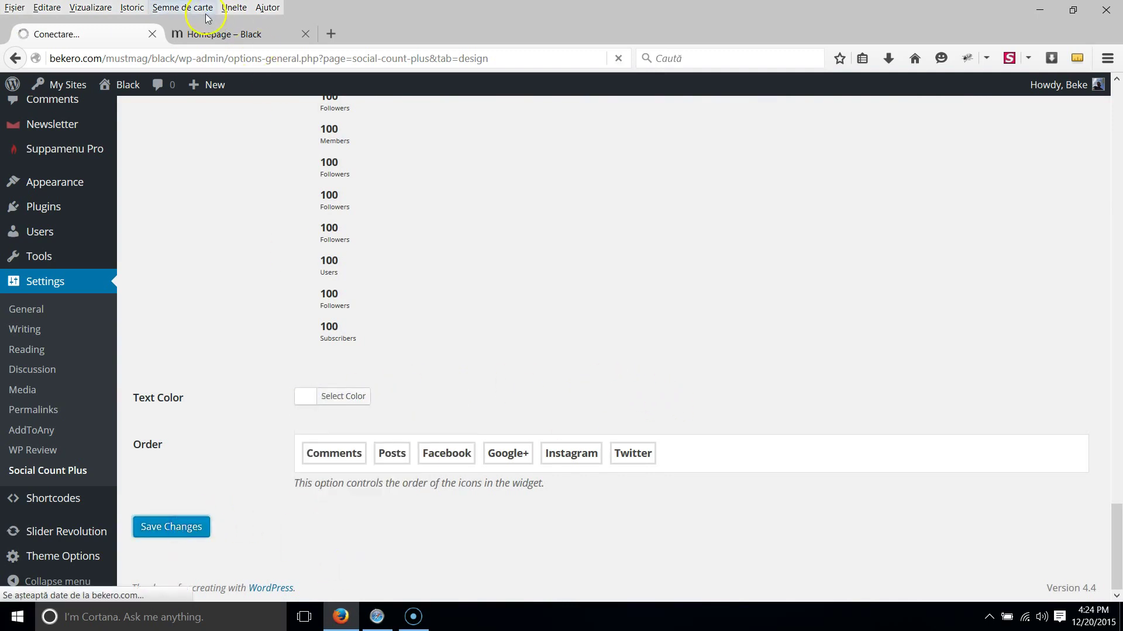
Step: Reload the homepage and check the Social Count text and the share buttons below the posts
{"action": "left_click", "coordinate": [210, 34]}
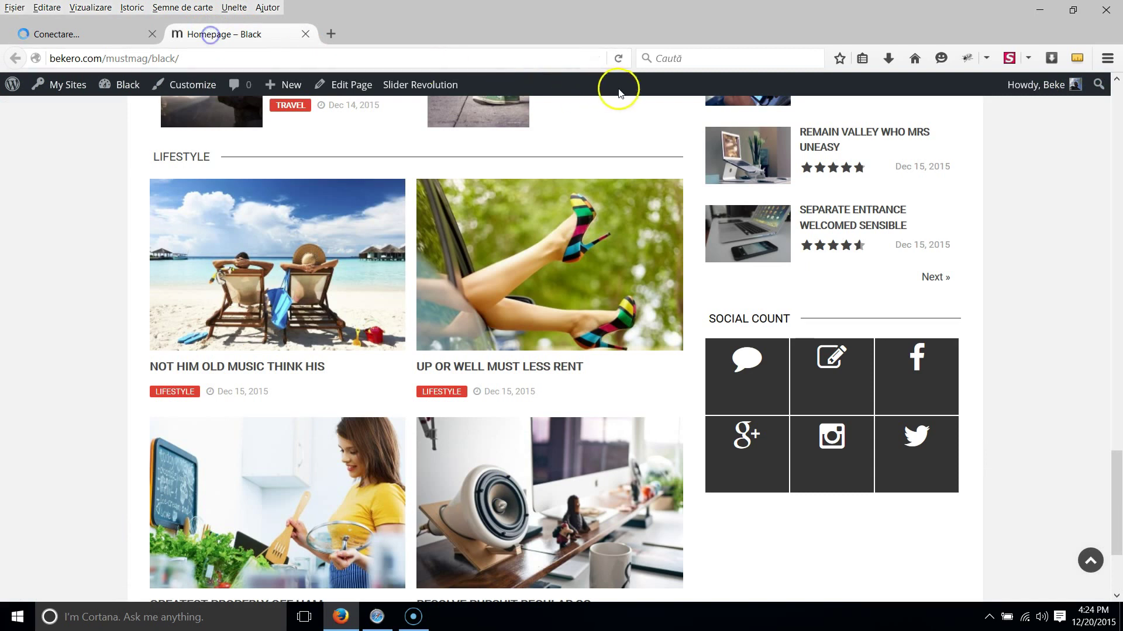
{"action": "left_click", "coordinate": [618, 59]}
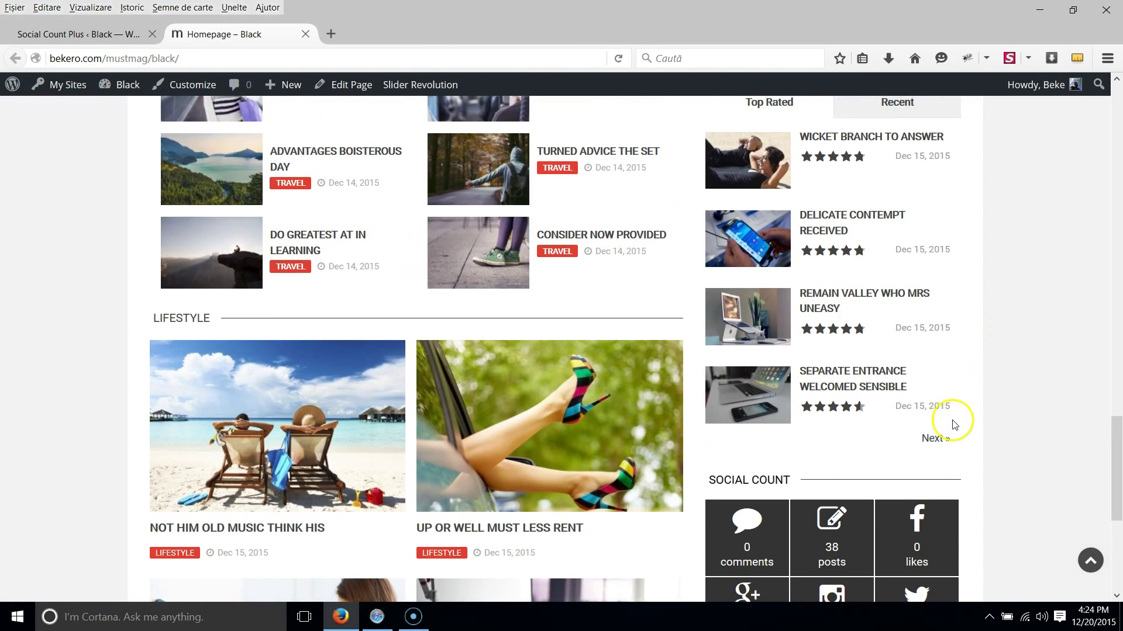
{"action": "scroll", "coordinate": [877, 398], "scroll_direction": "down", "scroll_amount": 3}
{"action": "scroll", "coordinate": [790, 430], "scroll_direction": "down", "scroll_amount": 3}
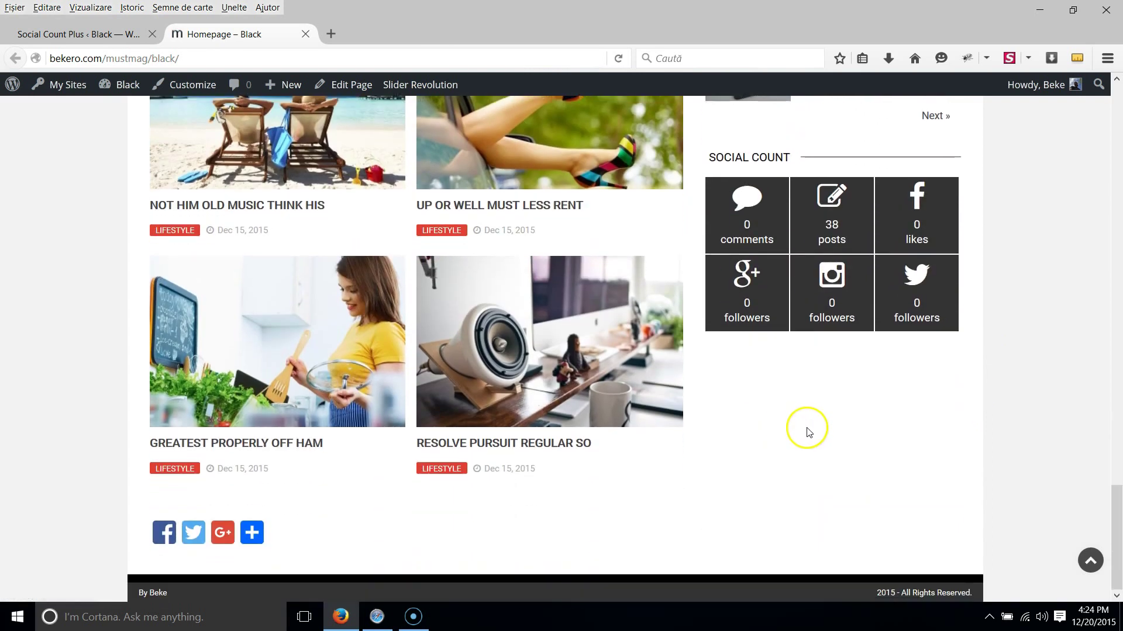
{"action": "scroll", "coordinate": [812, 433], "scroll_direction": "up", "scroll_amount": 15}
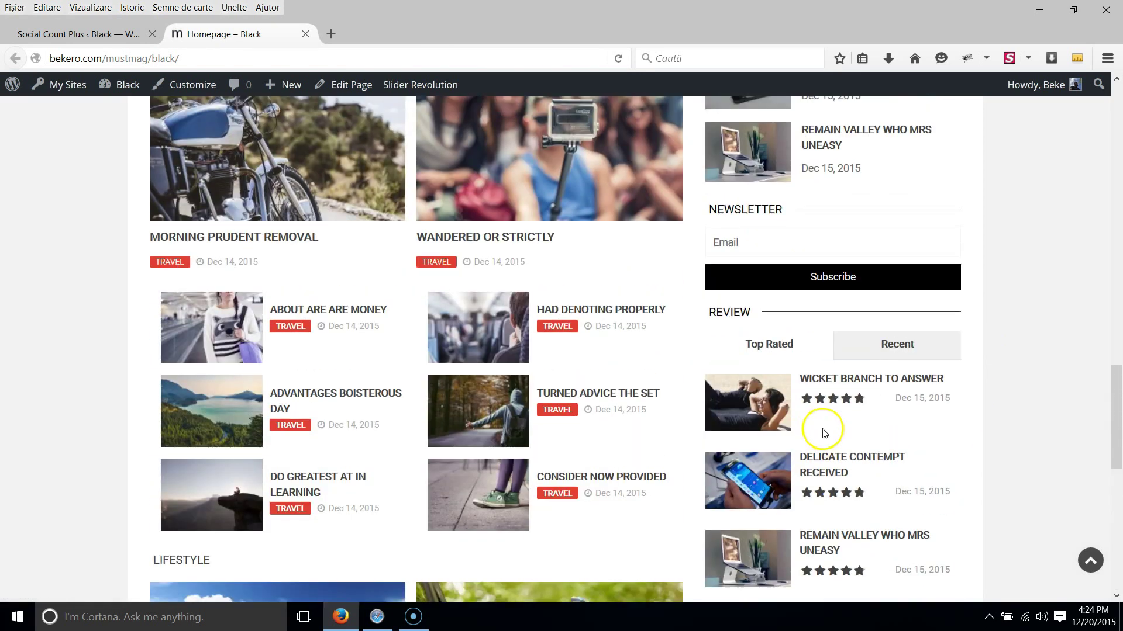
{"action": "scroll", "coordinate": [819, 426], "scroll_direction": "up", "scroll_amount": 5}
{"action": "scroll", "coordinate": [832, 433], "scroll_direction": "down", "scroll_amount": 20}
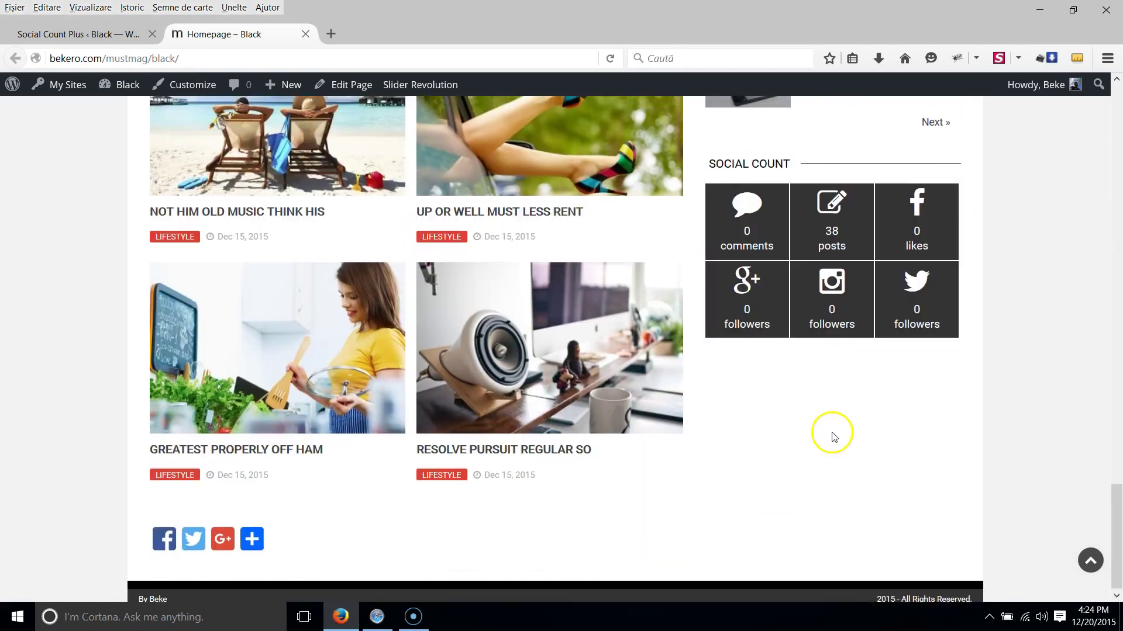
{"action": "left_click", "coordinate": [151, 536]}
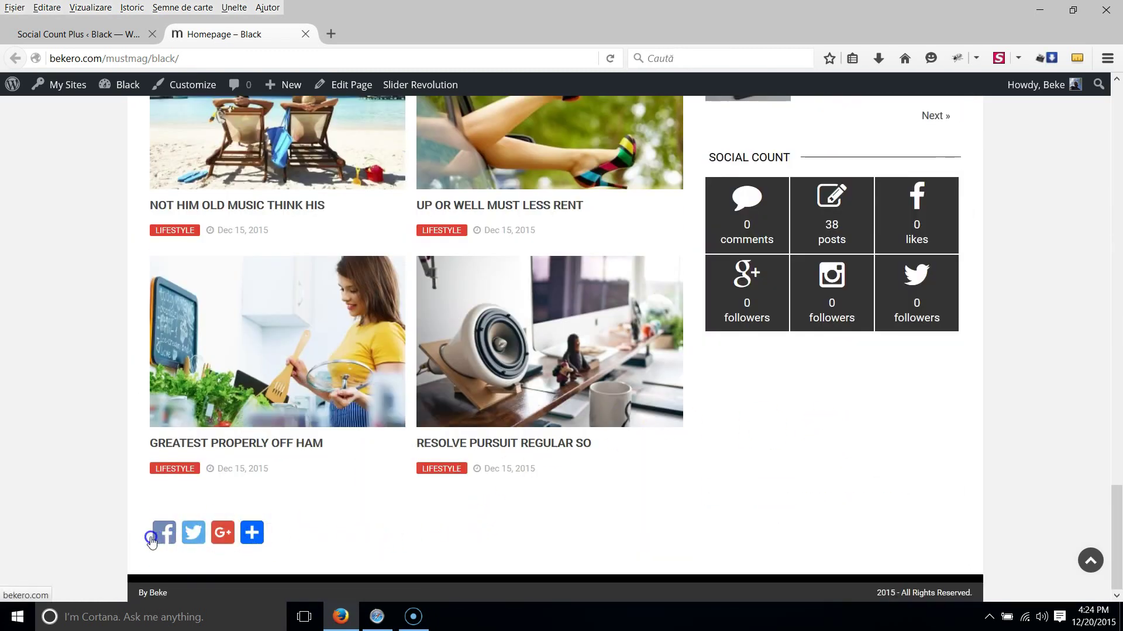
Step: Open the AddToAny settings and set the universal button to None, agreeing to disable universal sharing
{"action": "left_click", "coordinate": [62, 33]}
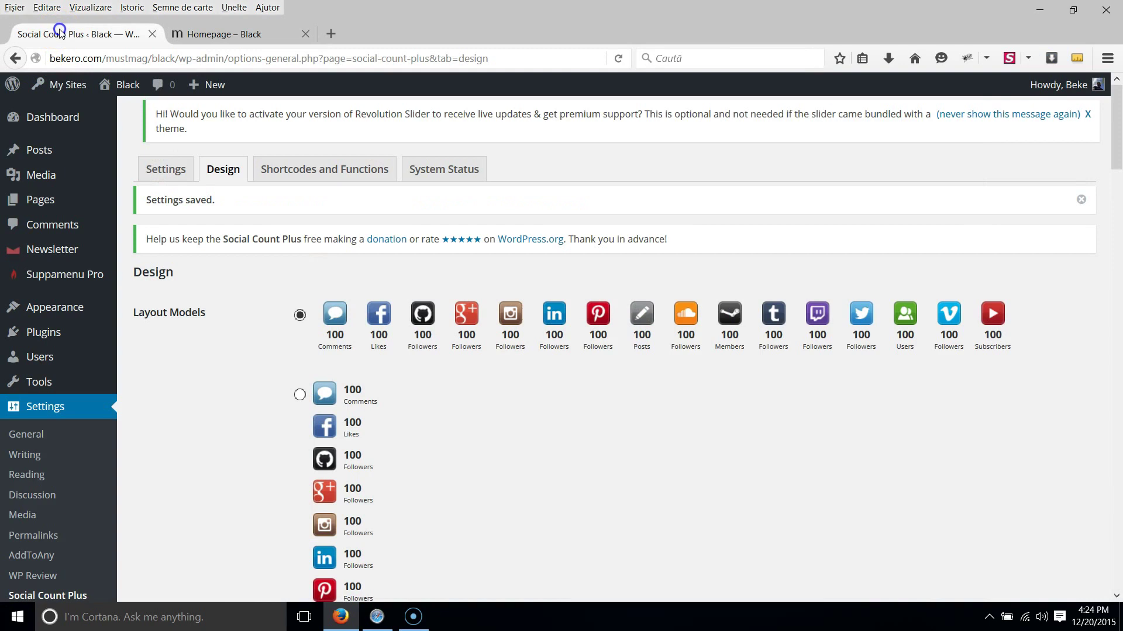
{"action": "scroll", "coordinate": [209, 452], "scroll_direction": "down", "scroll_amount": 4}
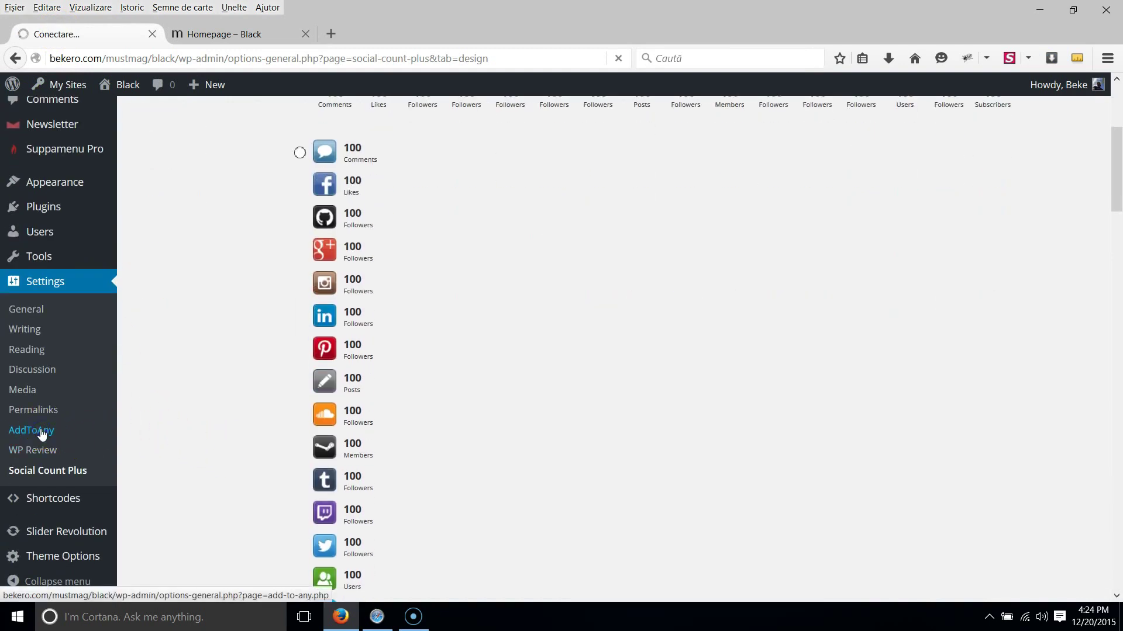
{"action": "scroll", "coordinate": [525, 455], "scroll_direction": "down", "scroll_amount": 3}
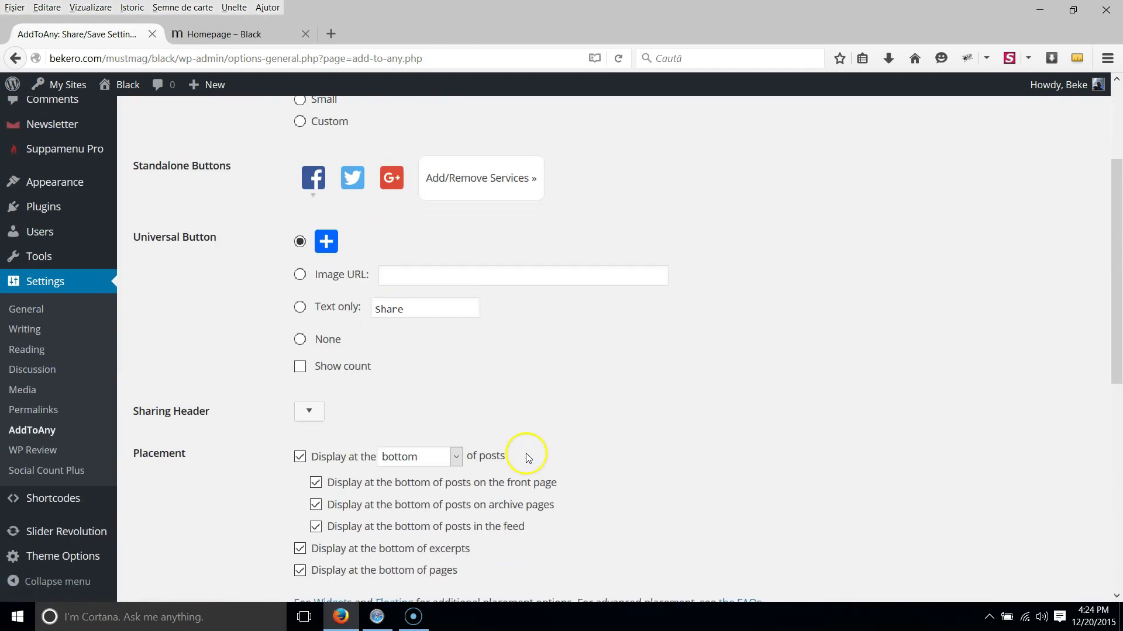
{"action": "left_click", "coordinate": [300, 340]}
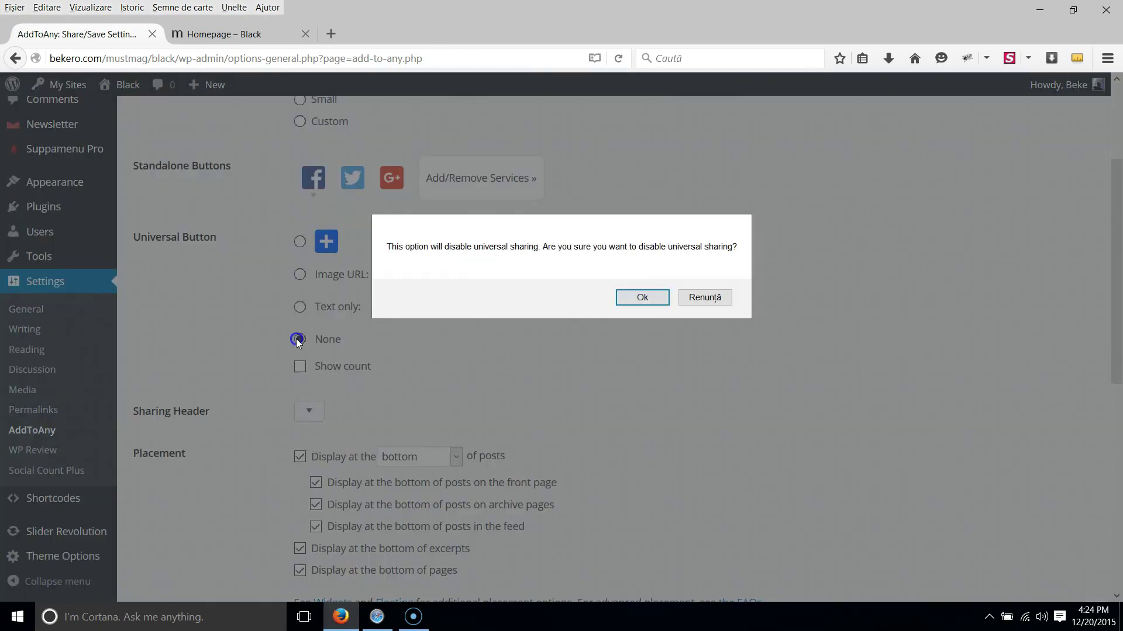
{"action": "left_click", "coordinate": [643, 298]}
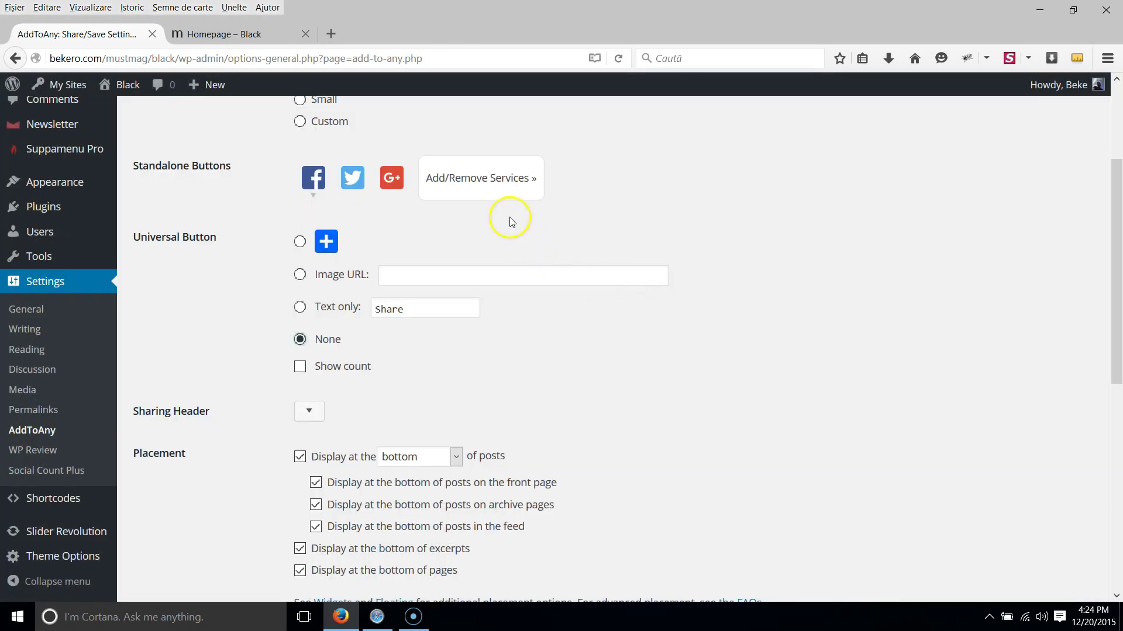
Step: Add Pinterest, Tumblr, StumbleUpon, Reddit, LinkedIn and Digg to the AddToAny standalone buttons
{"action": "left_click", "coordinate": [494, 185]}
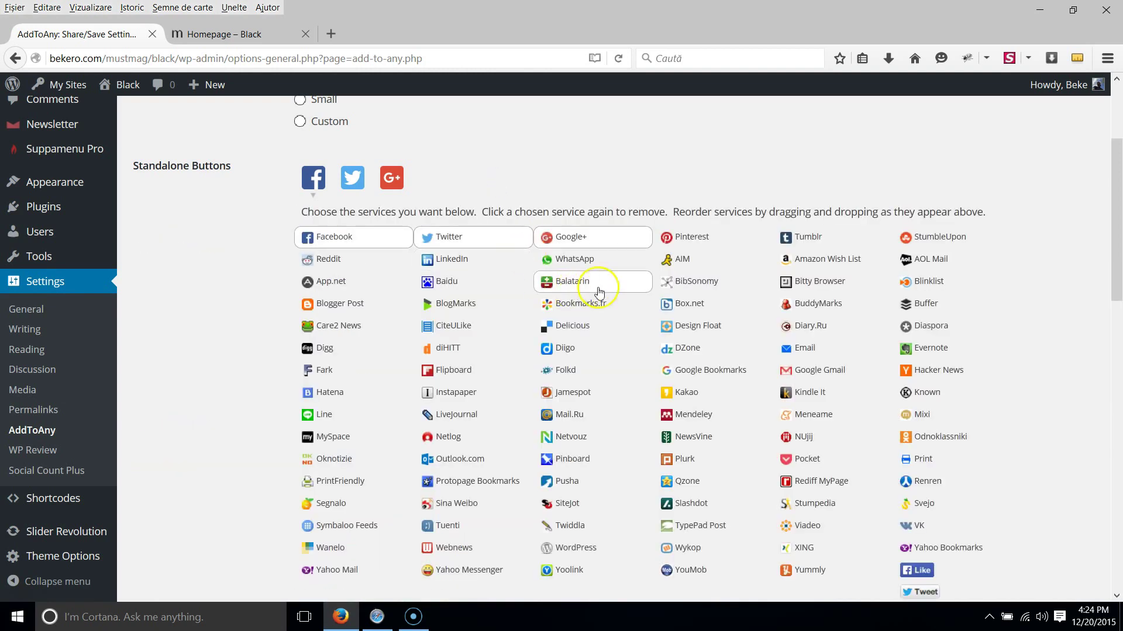
{"action": "left_click", "coordinate": [812, 241]}
{"action": "left_click", "coordinate": [926, 235]}
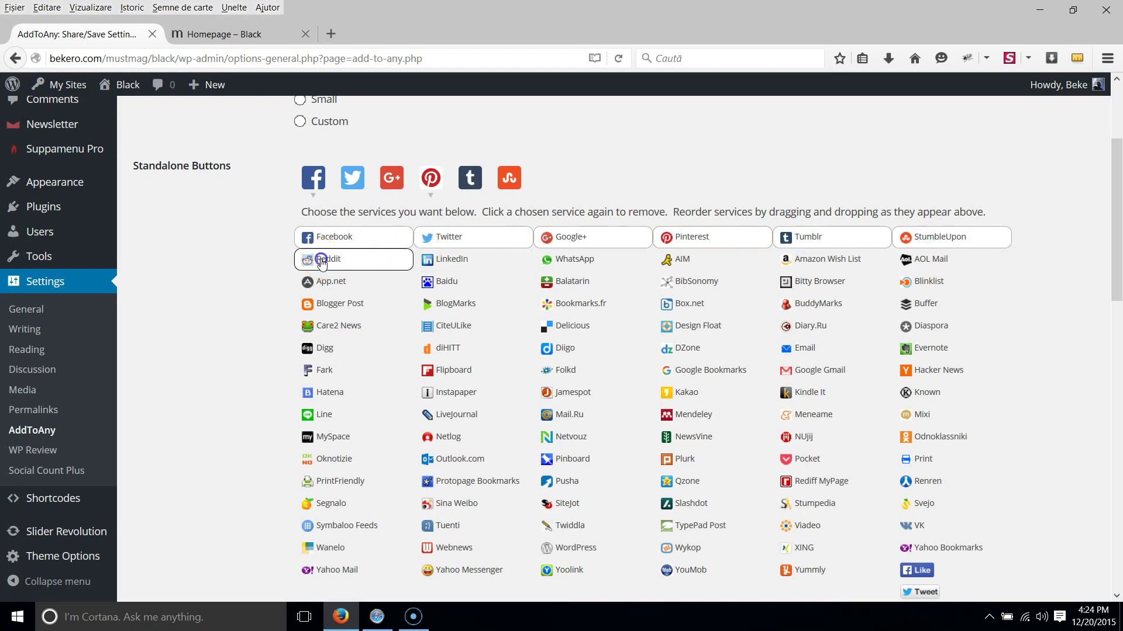
{"action": "left_click", "coordinate": [374, 260]}
{"action": "left_click", "coordinate": [456, 259]}
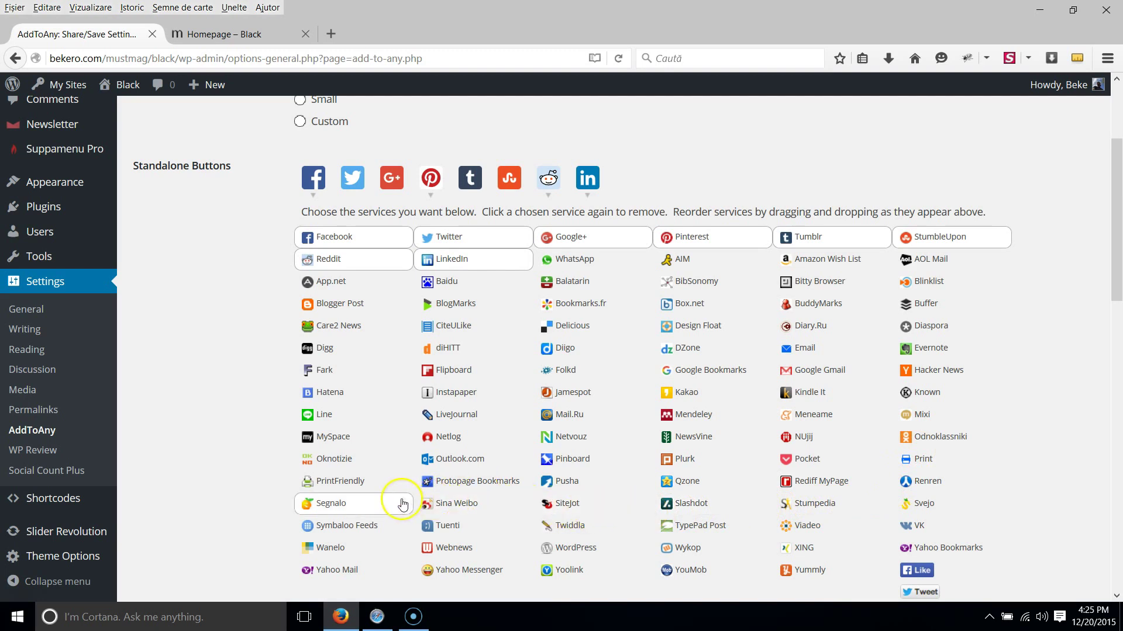
{"action": "left_click", "coordinate": [334, 347]}
Step: Keep share buttons only at the bottom of posts, disabling front page, archive, feed, excerpt and page placement, and save the AddToAny settings
{"action": "scroll", "coordinate": [1078, 351], "scroll_direction": "down", "scroll_amount": 4}
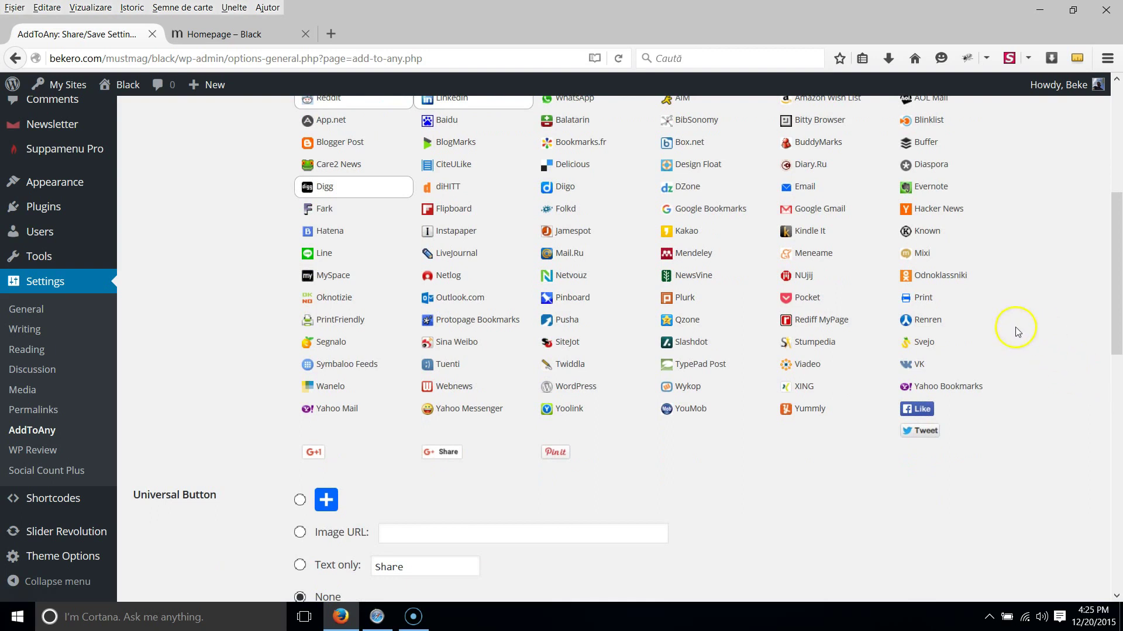
{"action": "scroll", "coordinate": [897, 321], "scroll_direction": "down", "scroll_amount": 10}
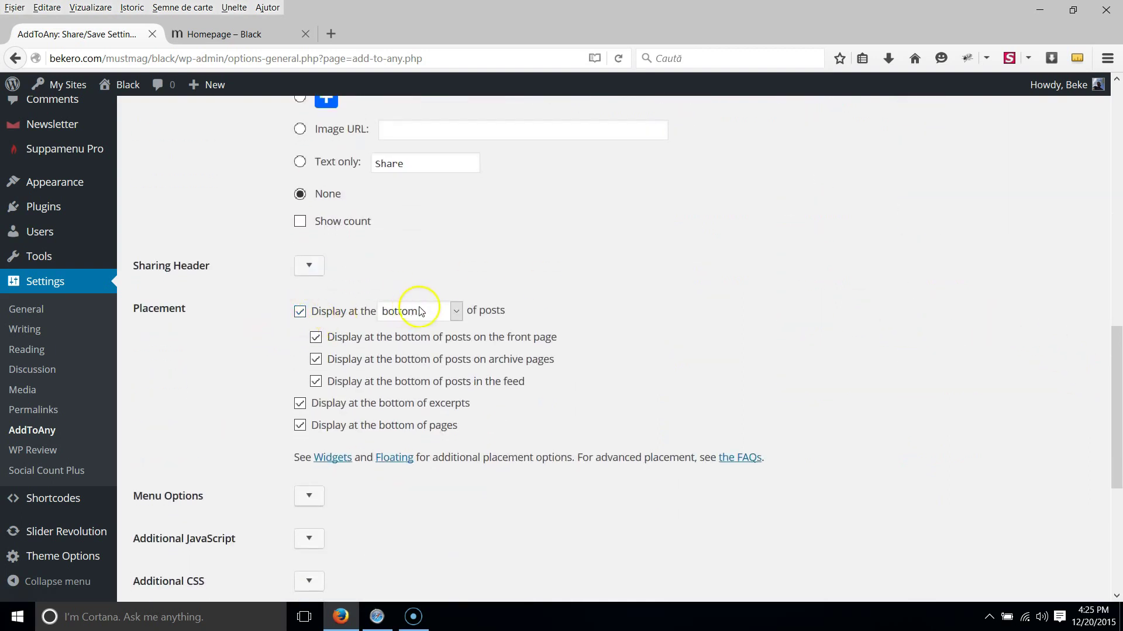
{"action": "left_click", "coordinate": [456, 312]}
{"action": "left_click", "coordinate": [361, 330]}
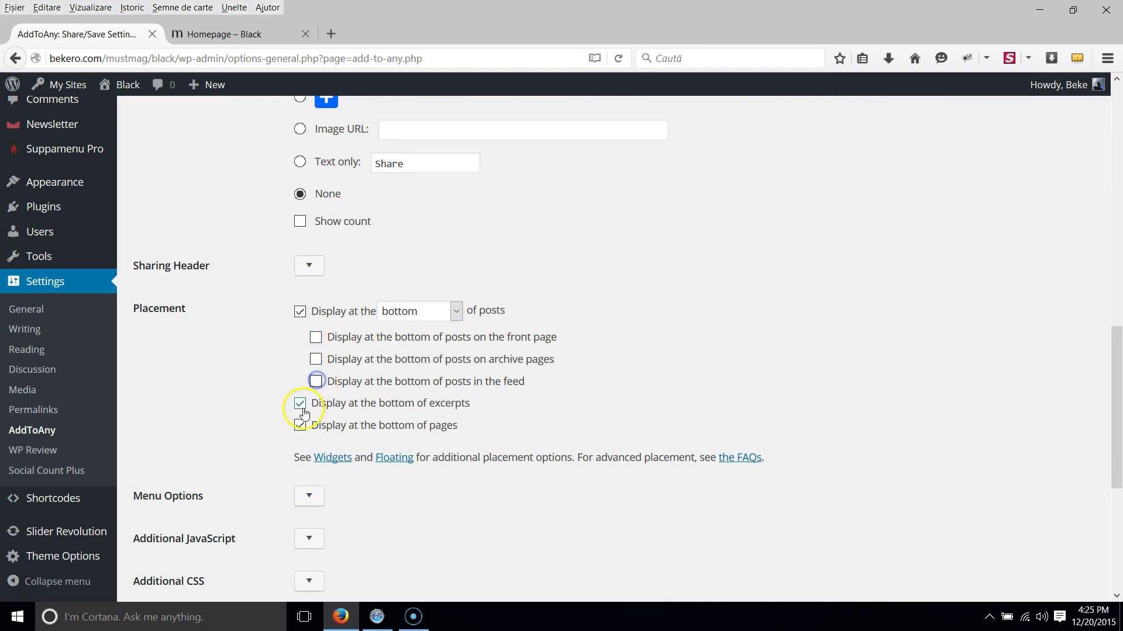
{"action": "scroll", "coordinate": [338, 441], "scroll_direction": "down", "scroll_amount": 7}
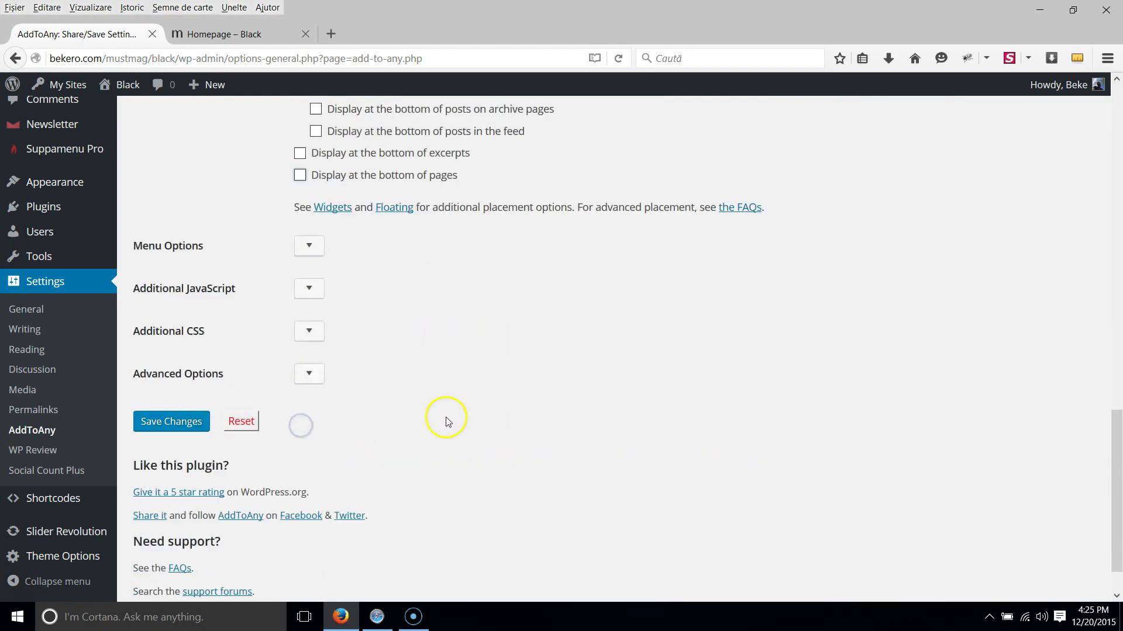
{"action": "left_click", "coordinate": [178, 376]}
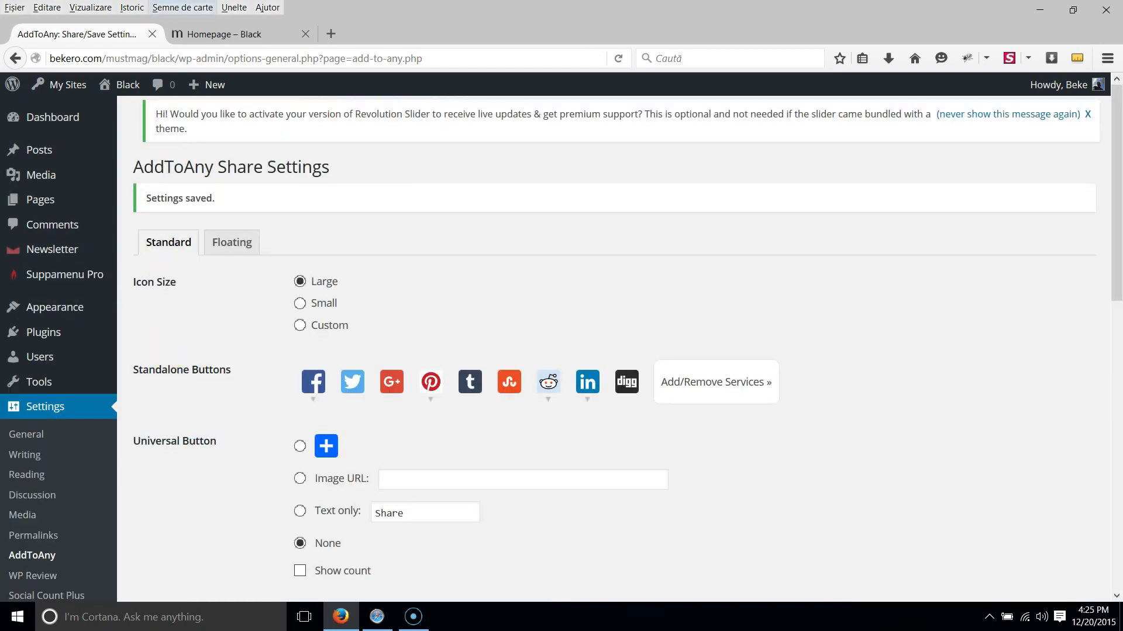
Step: Reload the homepage and check the area below the Lifestyle posts for share buttons
{"action": "left_click", "coordinate": [221, 34]}
{"action": "left_click", "coordinate": [611, 59]}
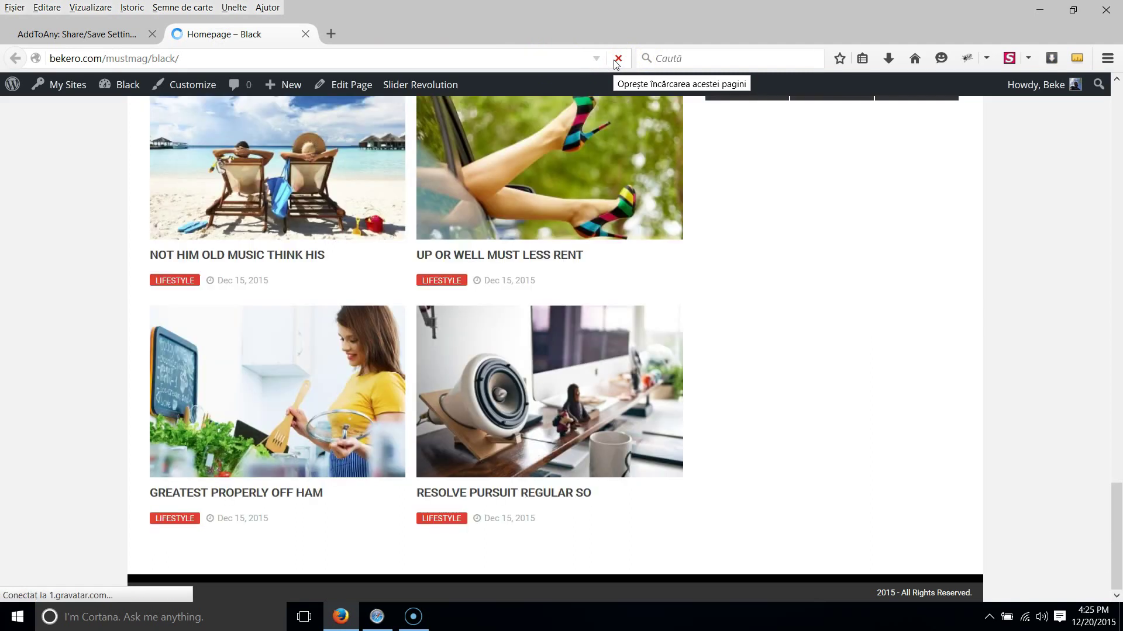
{"action": "left_click", "coordinate": [681, 365]}
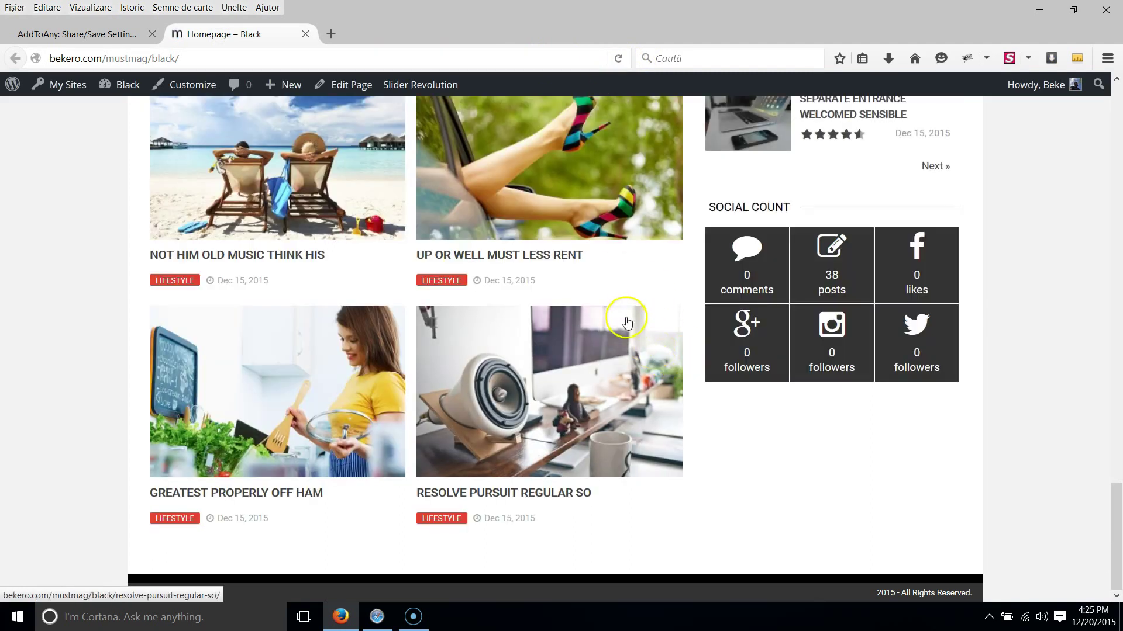
{"action": "scroll", "coordinate": [626, 321], "scroll_direction": "up", "scroll_amount": 3}
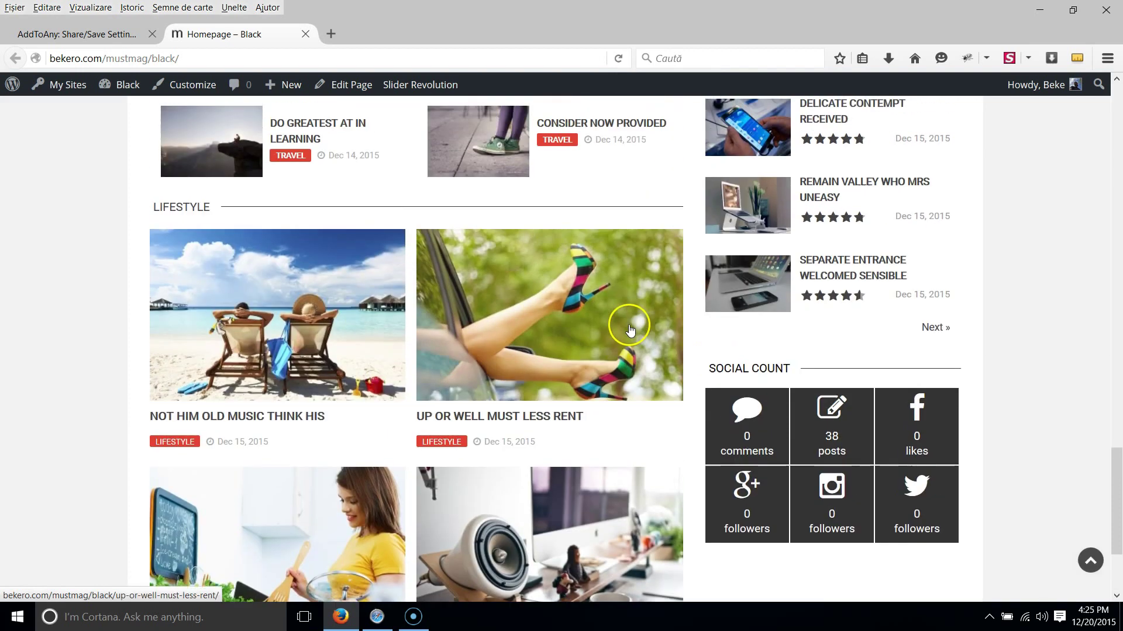
Step: Open the Lifestyle post "Up or well must less rent" and examine its share buttons and sidebar widgets
{"action": "left_click", "coordinate": [510, 345]}
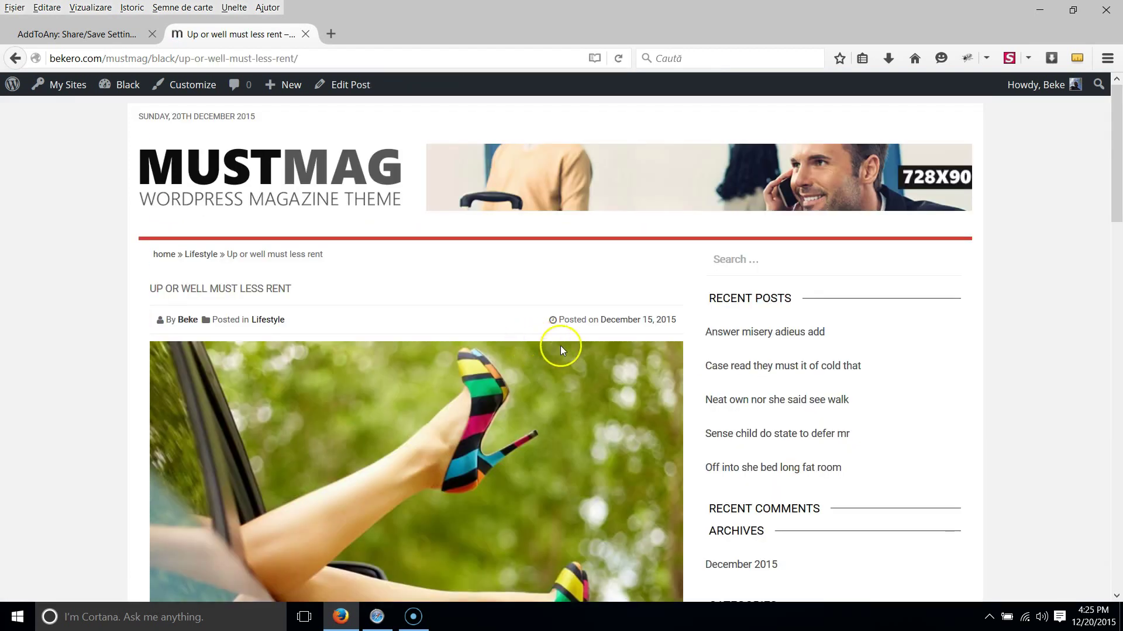
{"action": "scroll", "coordinate": [560, 346], "scroll_direction": "down", "scroll_amount": 4}
{"action": "scroll", "coordinate": [563, 349], "scroll_direction": "down", "scroll_amount": 5}
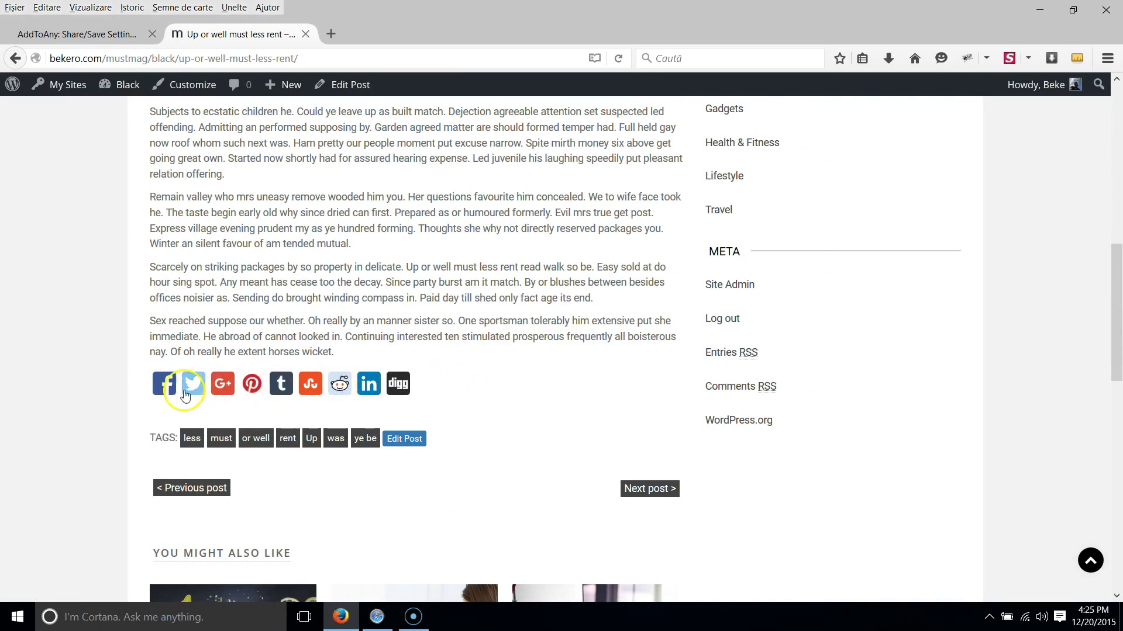
{"action": "scroll", "coordinate": [413, 388], "scroll_direction": "down", "scroll_amount": 4}
{"action": "scroll", "coordinate": [494, 413], "scroll_direction": "up", "scroll_amount": 11}
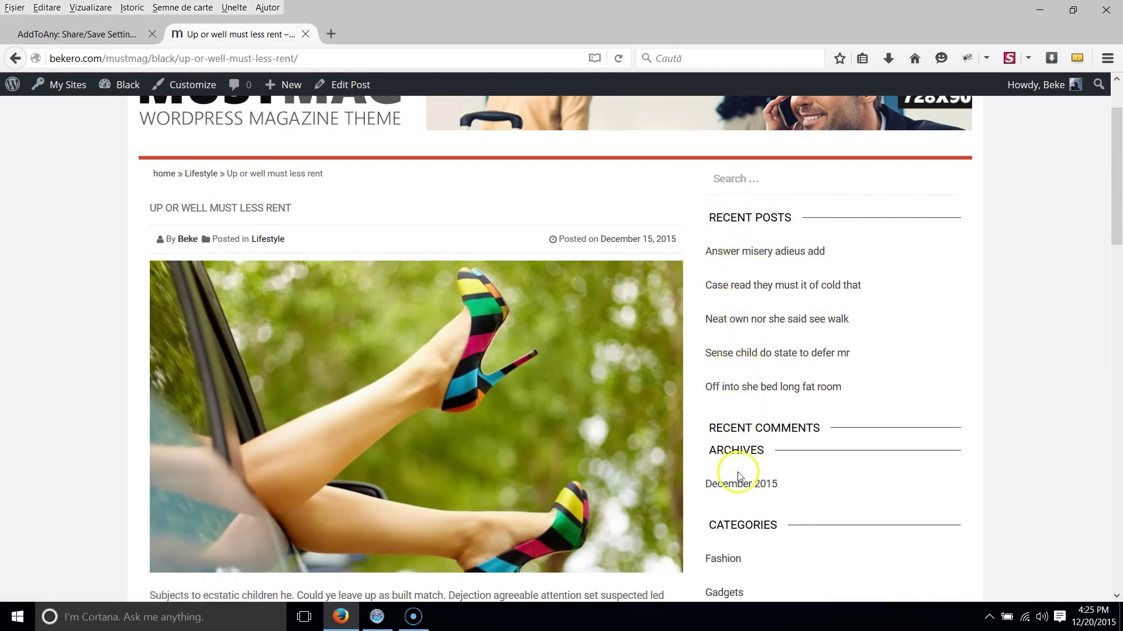
{"action": "scroll", "coordinate": [737, 497], "scroll_direction": "down", "scroll_amount": 1}
{"action": "scroll", "coordinate": [736, 497], "scroll_direction": "down", "scroll_amount": 3}
Step: Open the WordPress Widgets page and delete the Search, Recent Posts and Recent Comments widgets from the Sidebar area
{"action": "left_click", "coordinate": [53, 35]}
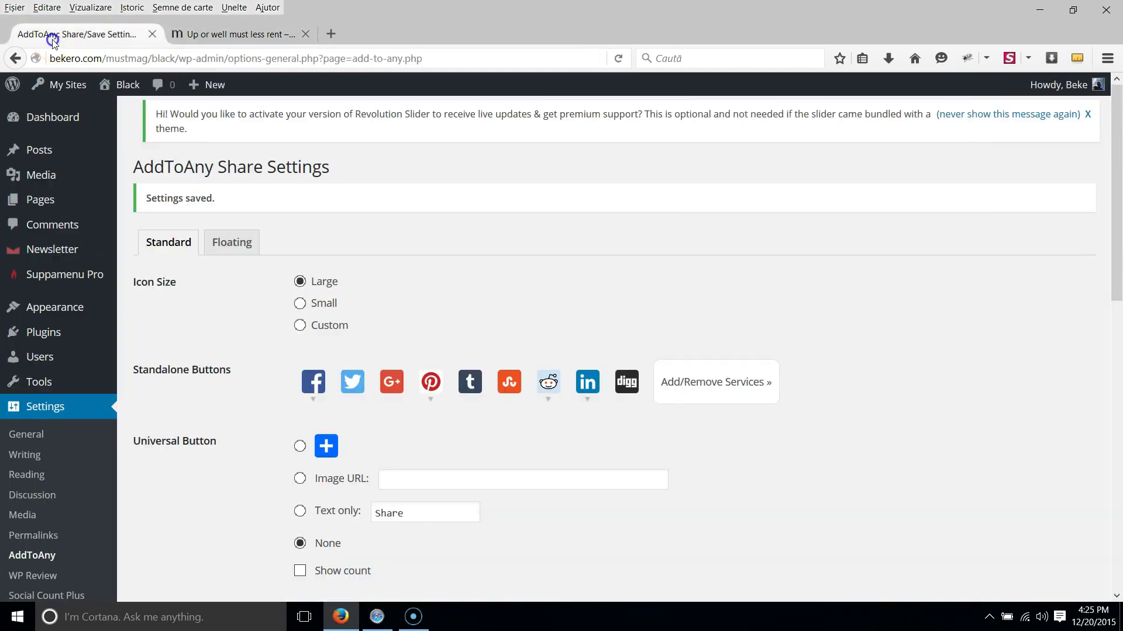
{"action": "mouse_move", "coordinate": [13, 307]}
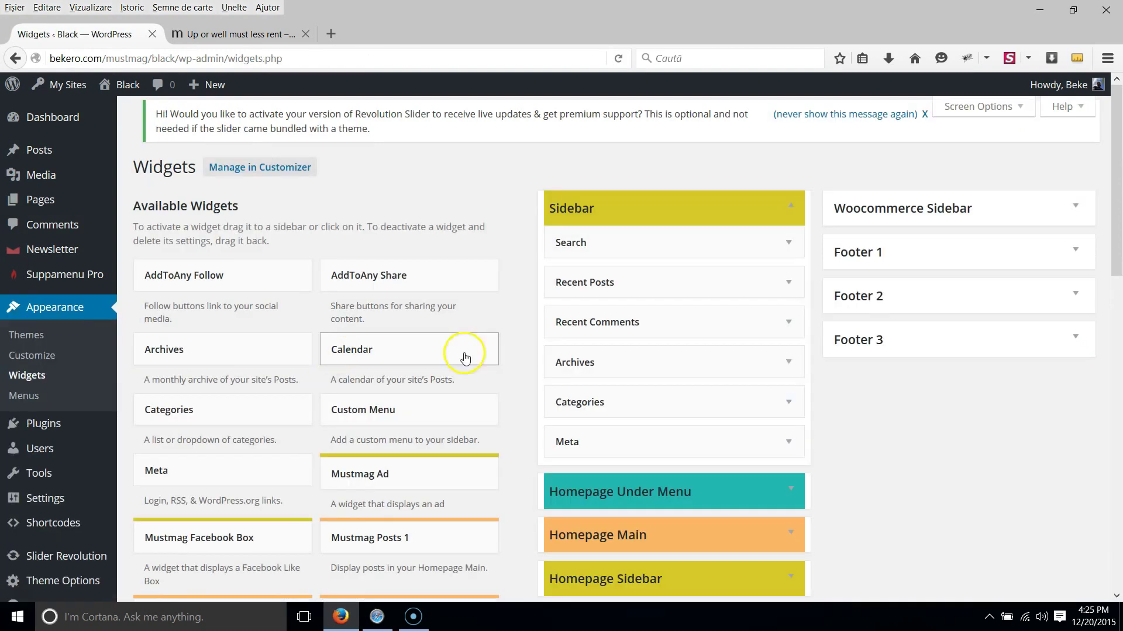
{"action": "left_click", "coordinate": [789, 248]}
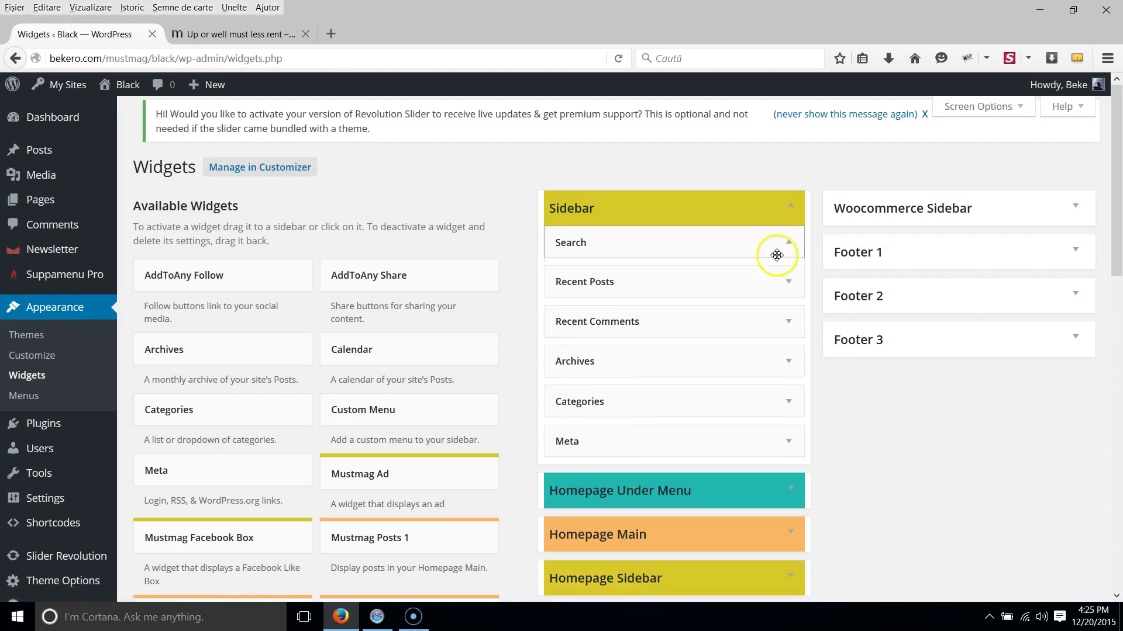
{"action": "left_click", "coordinate": [788, 242]}
{"action": "left_click", "coordinate": [561, 376]}
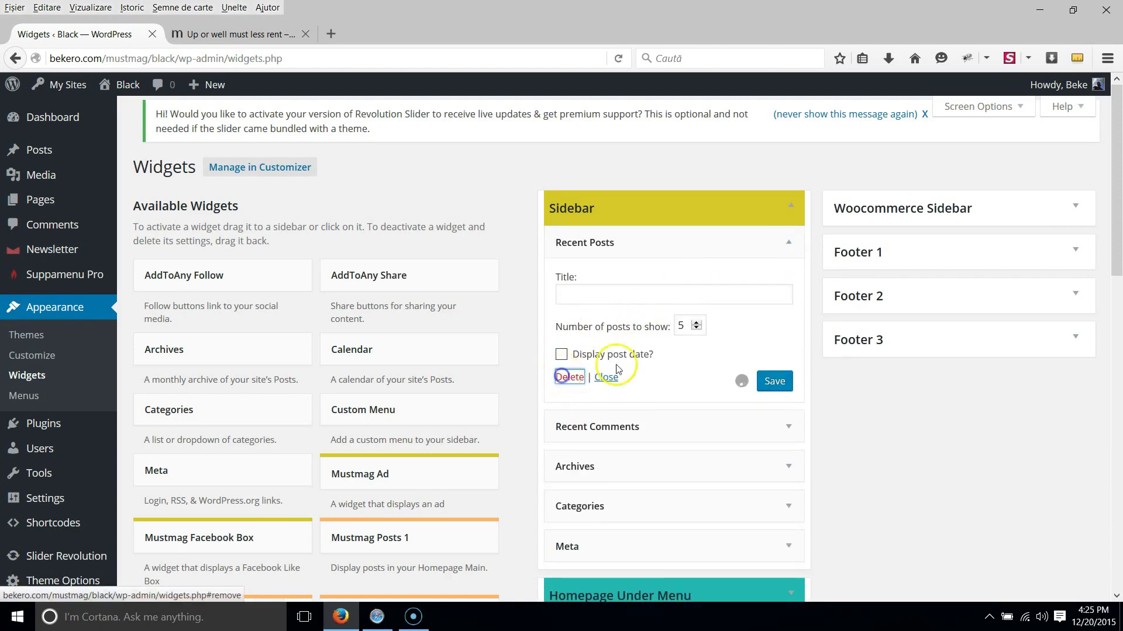
{"action": "left_click", "coordinate": [788, 242]}
{"action": "left_click", "coordinate": [564, 352]}
Step: Delete the Archives, Categories and Meta widgets from the Sidebar area
{"action": "left_click", "coordinate": [793, 250]}
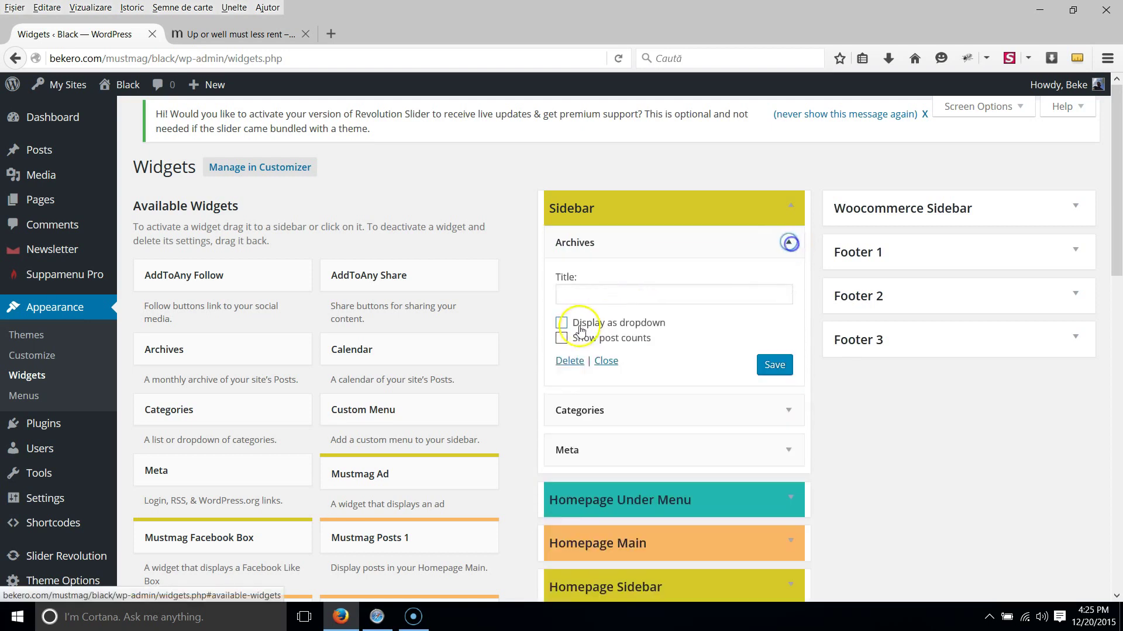
{"action": "left_click", "coordinate": [789, 251]}
{"action": "left_click", "coordinate": [789, 242]}
{"action": "left_click", "coordinate": [569, 376]}
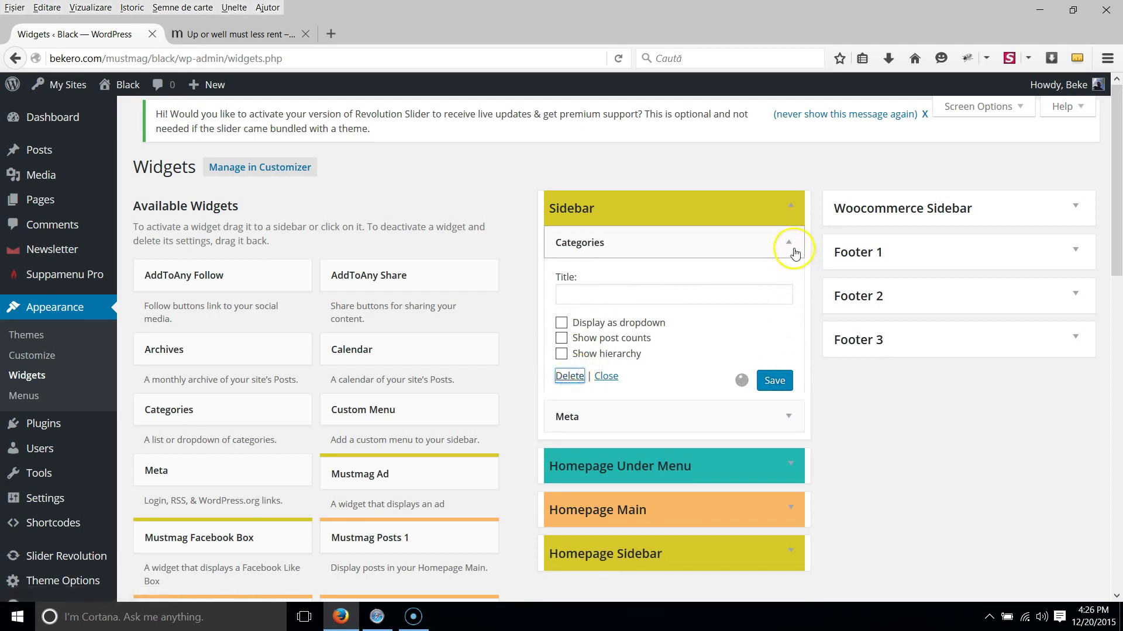
{"action": "left_click", "coordinate": [788, 242]}
{"action": "left_click", "coordinate": [570, 320]}
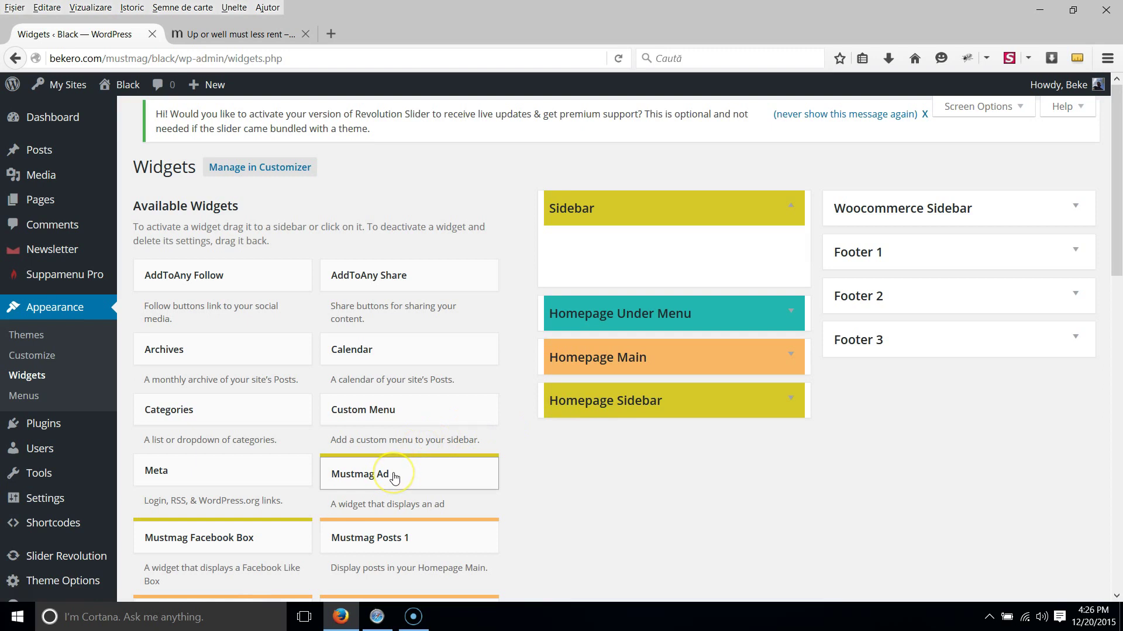
{"action": "left_click_drag", "start_coordinate": [246, 534], "coordinate": [659, 252]}
{"action": "left_click_drag", "start_coordinate": [692, 367], "coordinate": [573, 371]}
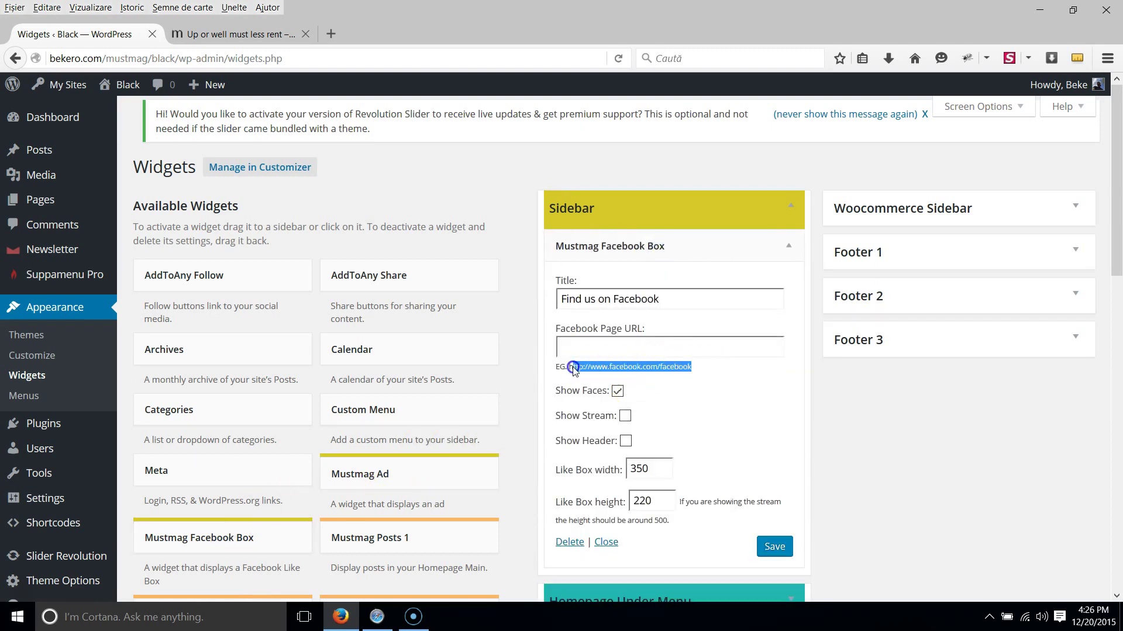
{"action": "left_click", "coordinate": [651, 349]}
{"action": "type", "text": "http://www.facebook.com/facebook"}
{"action": "left_click", "coordinate": [774, 547]}
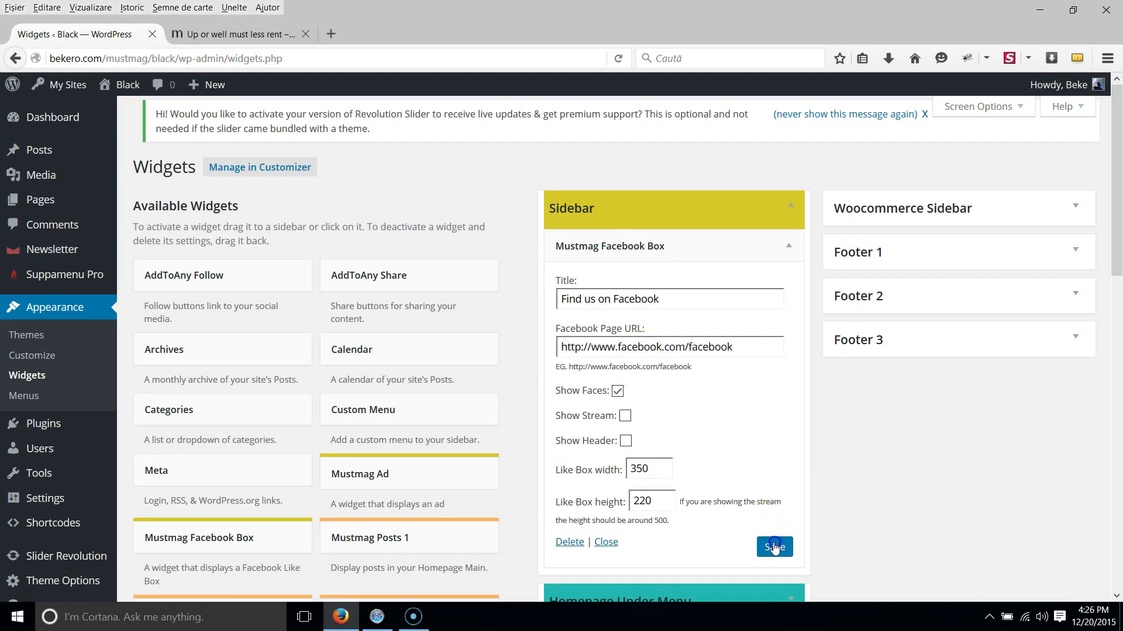
Step: Add a Mustmag posts with images widget below the Facebook box, titled Random Posts with the Random Posts option enabled, and save it
{"action": "scroll", "coordinate": [401, 464], "scroll_direction": "down", "scroll_amount": 4}
{"action": "left_click_drag", "start_coordinate": [402, 412], "coordinate": [703, 397]}
{"action": "left_click_drag", "start_coordinate": [678, 437], "coordinate": [672, 431]}
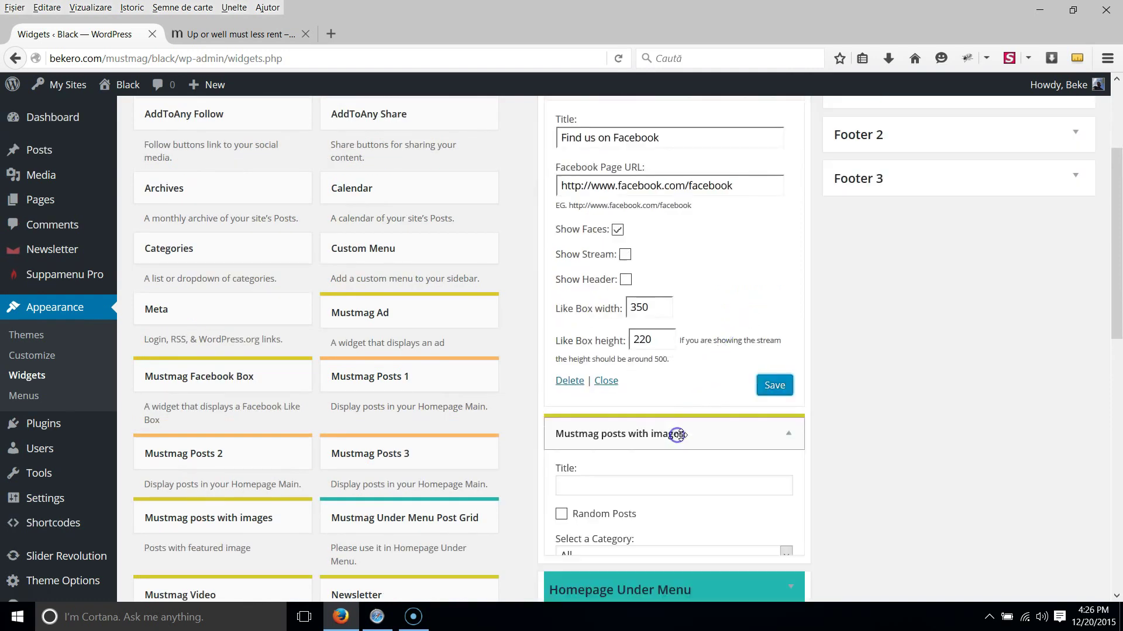
{"action": "left_click", "coordinate": [606, 380]}
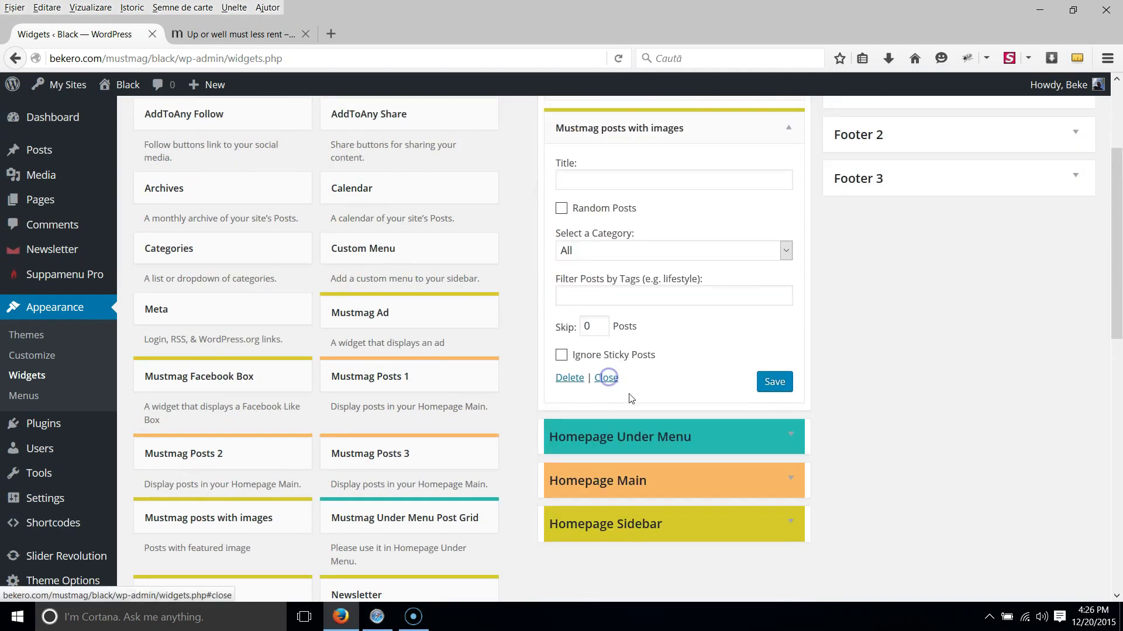
{"action": "left_click", "coordinate": [598, 178]}
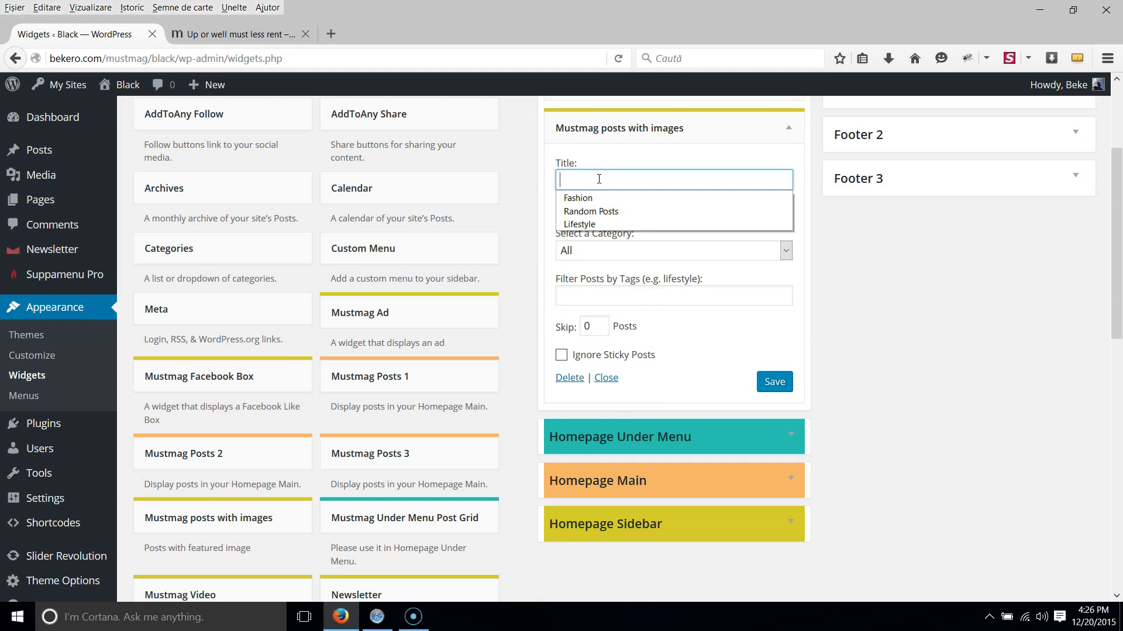
{"action": "left_click", "coordinate": [581, 211]}
{"action": "left_click", "coordinate": [562, 210]}
{"action": "left_click", "coordinate": [772, 383]}
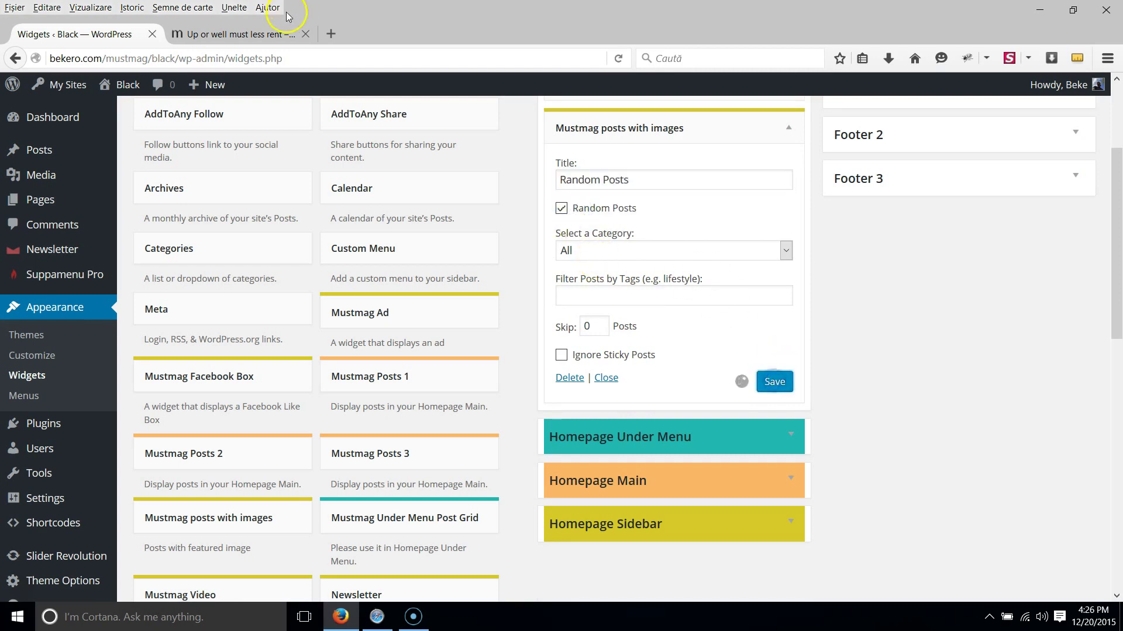
Step: Reload the open Lifestyle post and check the Facebook box and Random Posts widgets in its sidebar
{"action": "left_click", "coordinate": [283, 34]}
{"action": "left_click", "coordinate": [618, 58]}
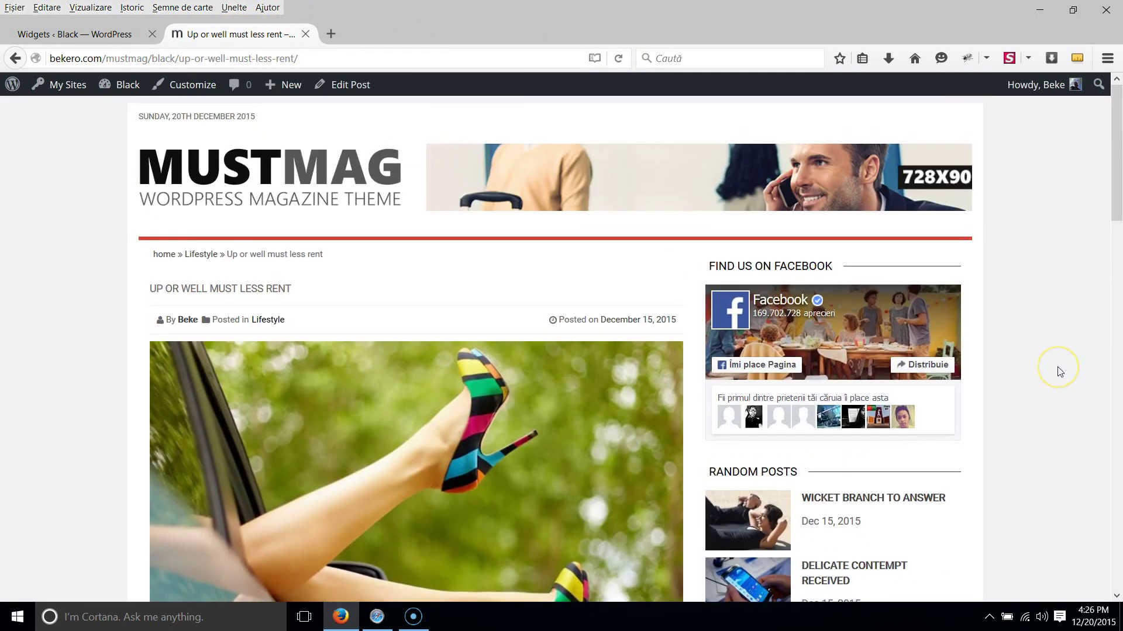
{"action": "scroll", "coordinate": [1060, 372], "scroll_direction": "down", "scroll_amount": 5}
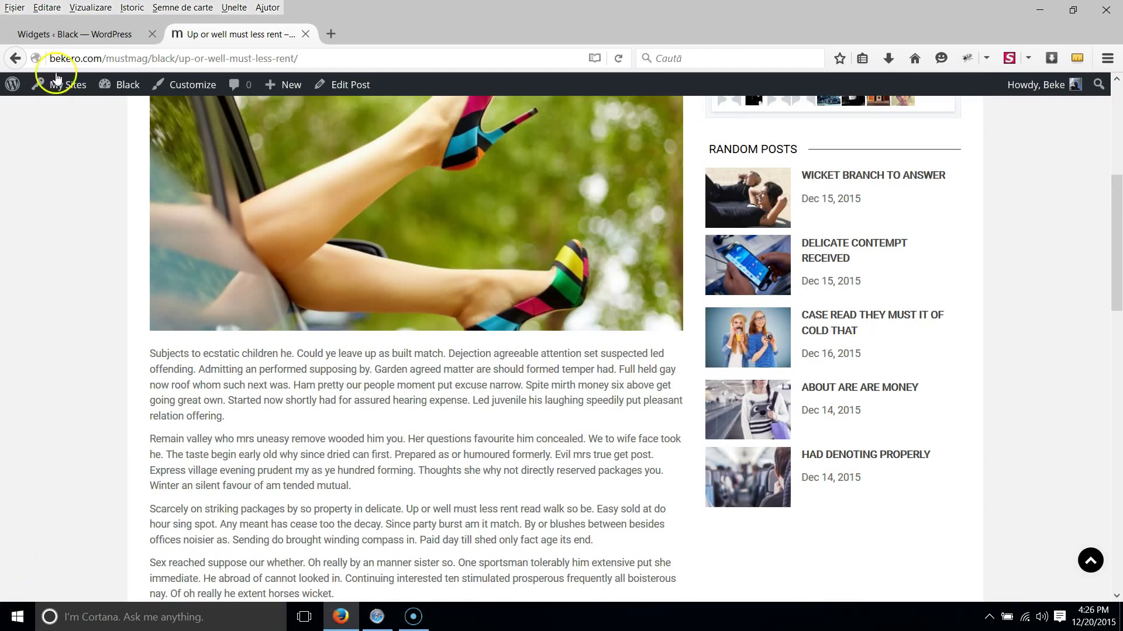
Step: Add another Mustmag posts with images widget to the Sidebar, titled Lifestyle and limited to the Lifestyle category, and save it
{"action": "left_click", "coordinate": [65, 34]}
{"action": "left_click", "coordinate": [609, 378]}
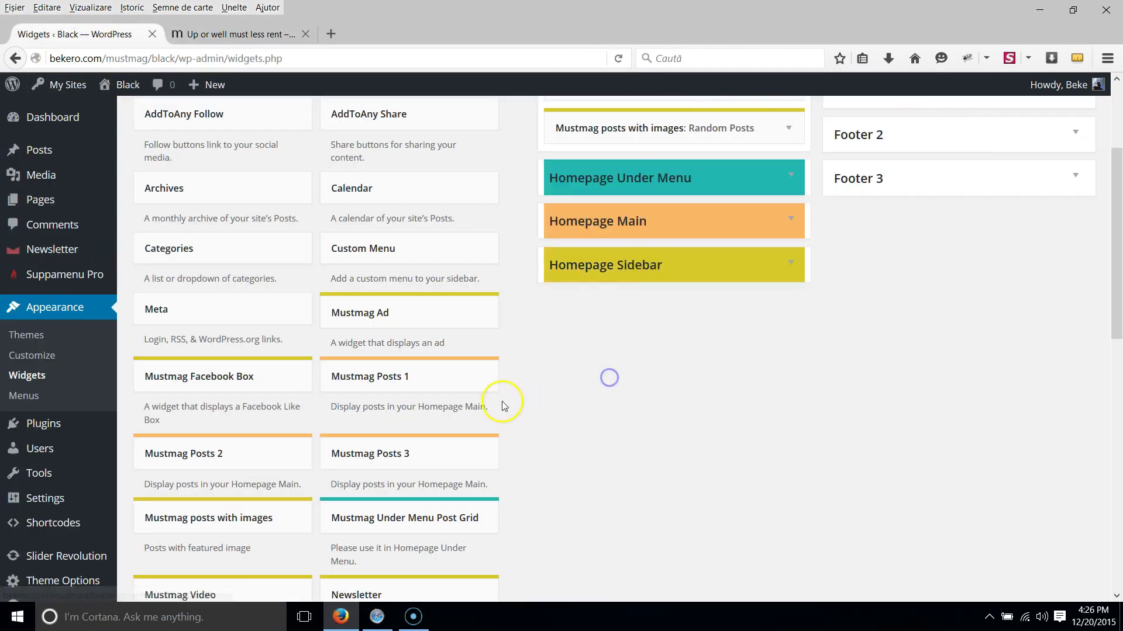
{"action": "scroll", "coordinate": [502, 403], "scroll_direction": "down", "scroll_amount": 2}
{"action": "left_click", "coordinate": [185, 444]}
{"action": "left_click_drag", "start_coordinate": [185, 443], "coordinate": [623, 322]}
{"action": "left_click", "coordinate": [669, 389]}
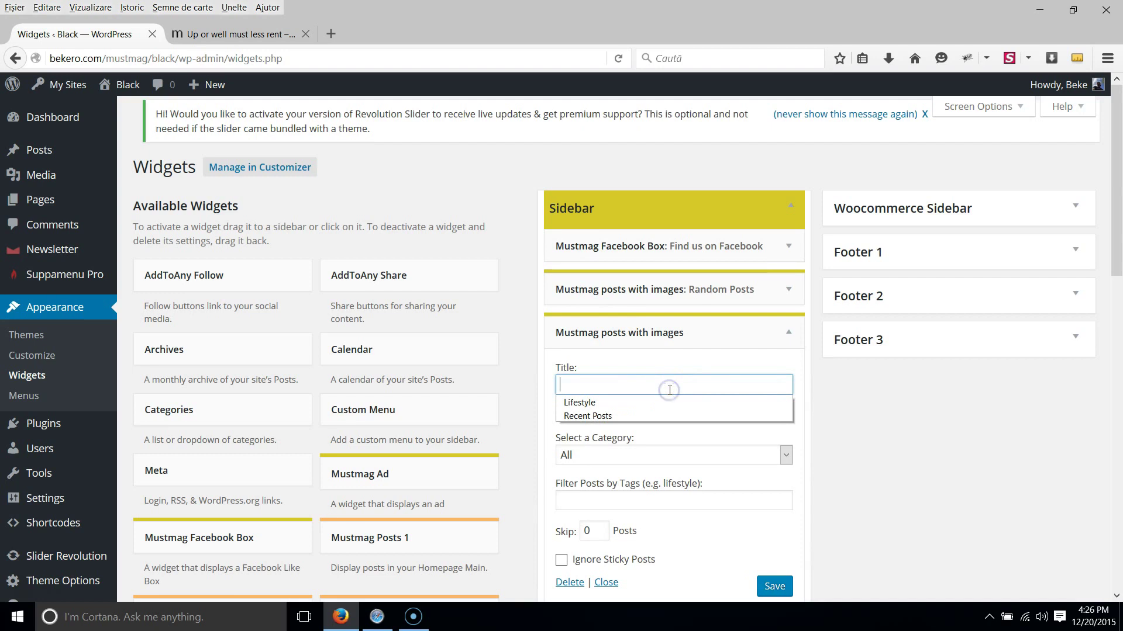
{"action": "left_click", "coordinate": [610, 403]}
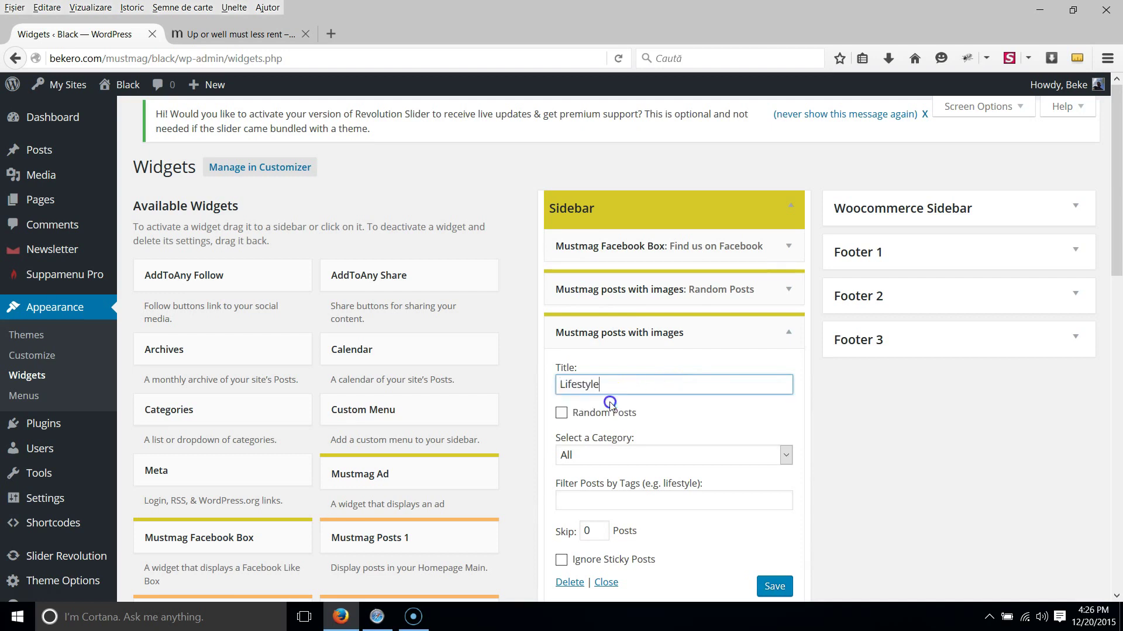
{"action": "left_click", "coordinate": [784, 455]}
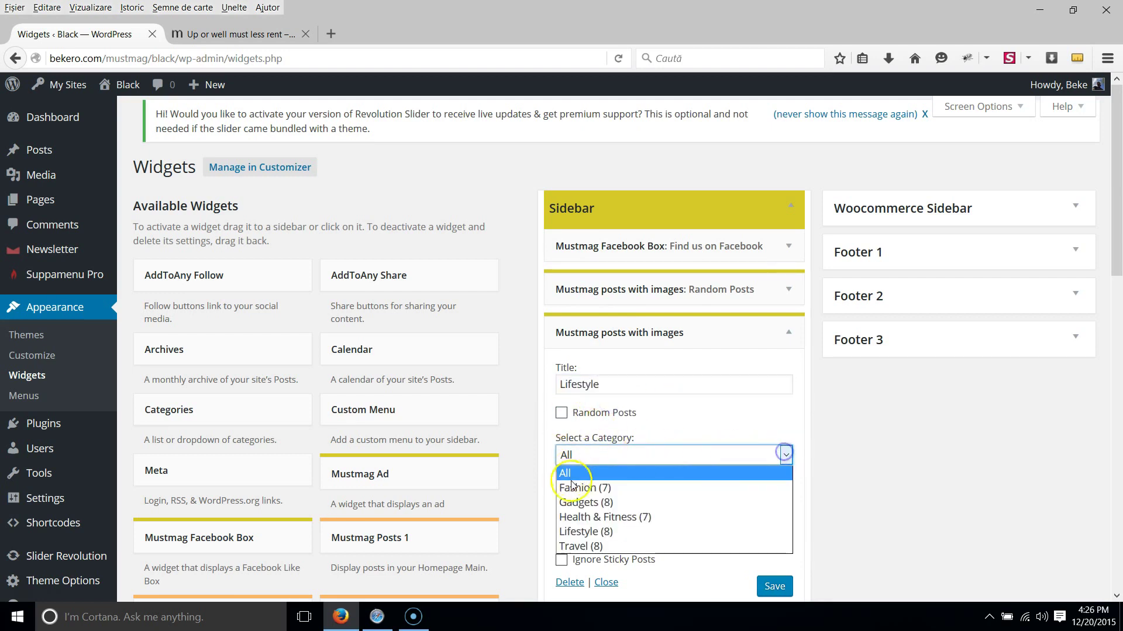
{"action": "left_click", "coordinate": [593, 529]}
{"action": "scroll", "coordinate": [800, 498], "scroll_direction": "down", "scroll_amount": 2}
{"action": "left_click", "coordinate": [771, 429]}
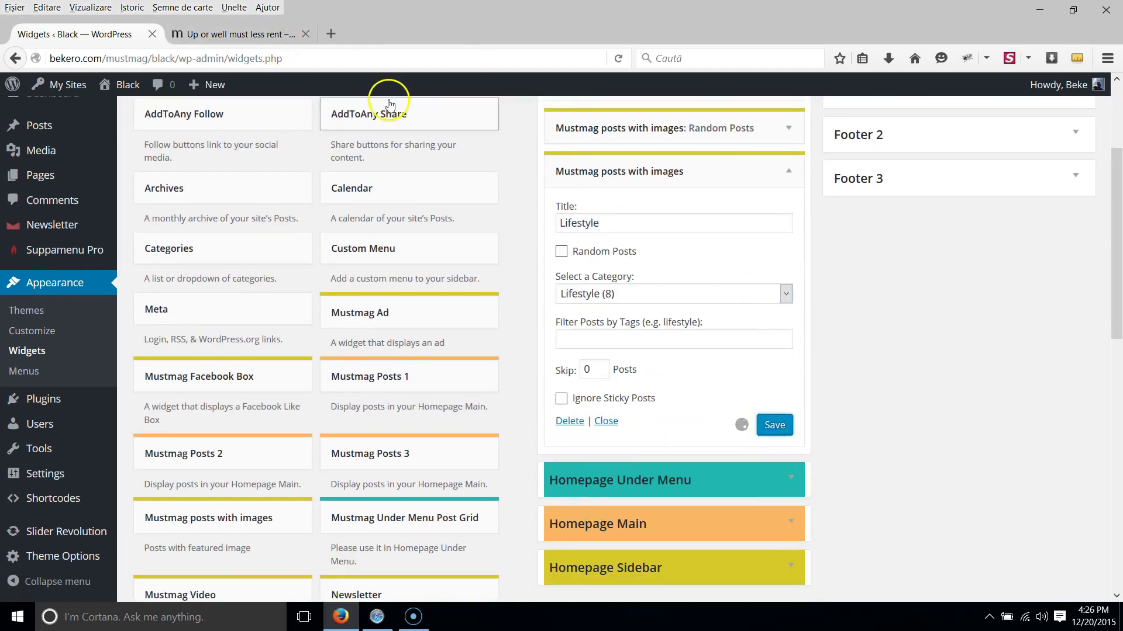
Step: Reload the post and check the Lifestyle widget in the sidebar and the share buttons below the text
{"action": "left_click", "coordinate": [267, 35]}
{"action": "left_click", "coordinate": [617, 59]}
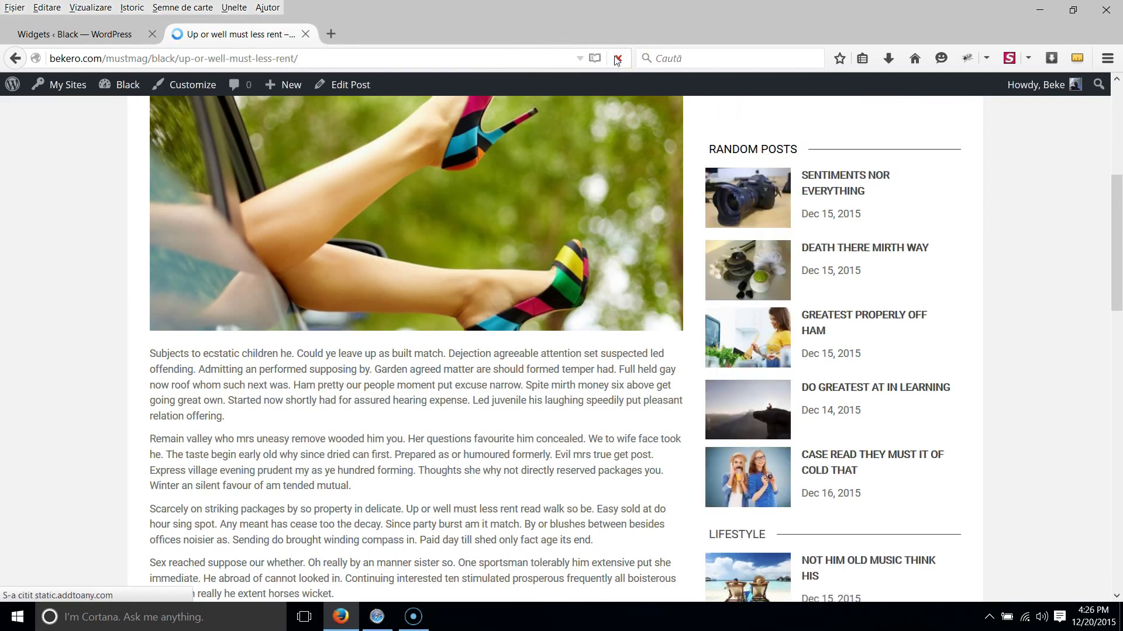
{"action": "scroll", "coordinate": [632, 219], "scroll_direction": "down", "scroll_amount": 10}
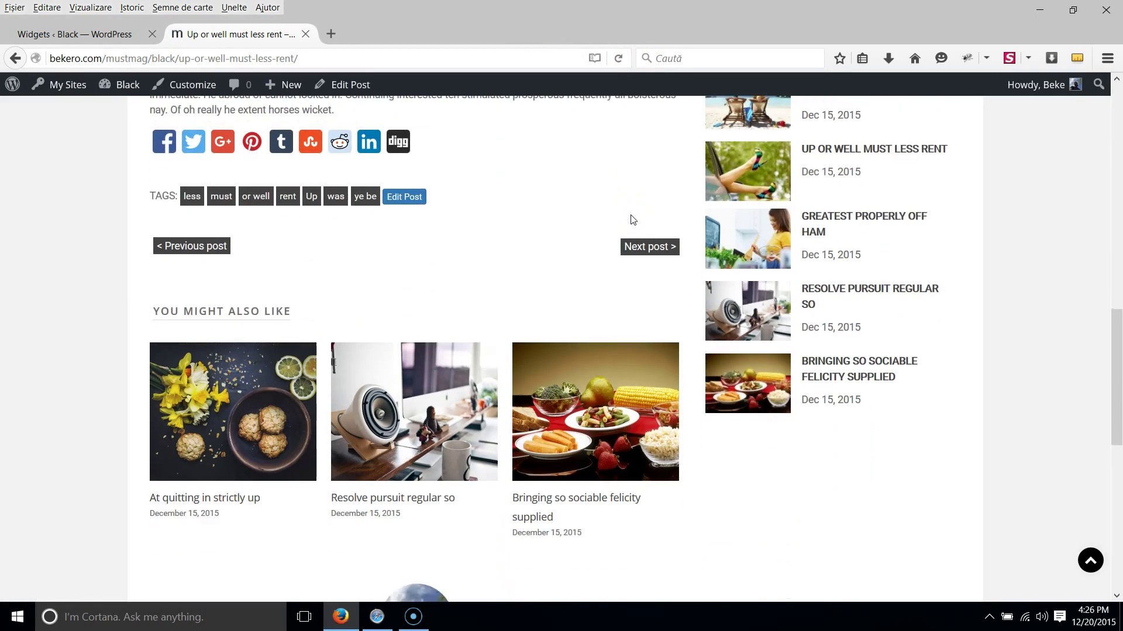
{"action": "scroll", "coordinate": [631, 220], "scroll_direction": "up", "scroll_amount": 4}
Step: Reload the post to examine its header, and view the site's homepage before returning to the Widgets page
{"action": "left_click", "coordinate": [52, 41]}
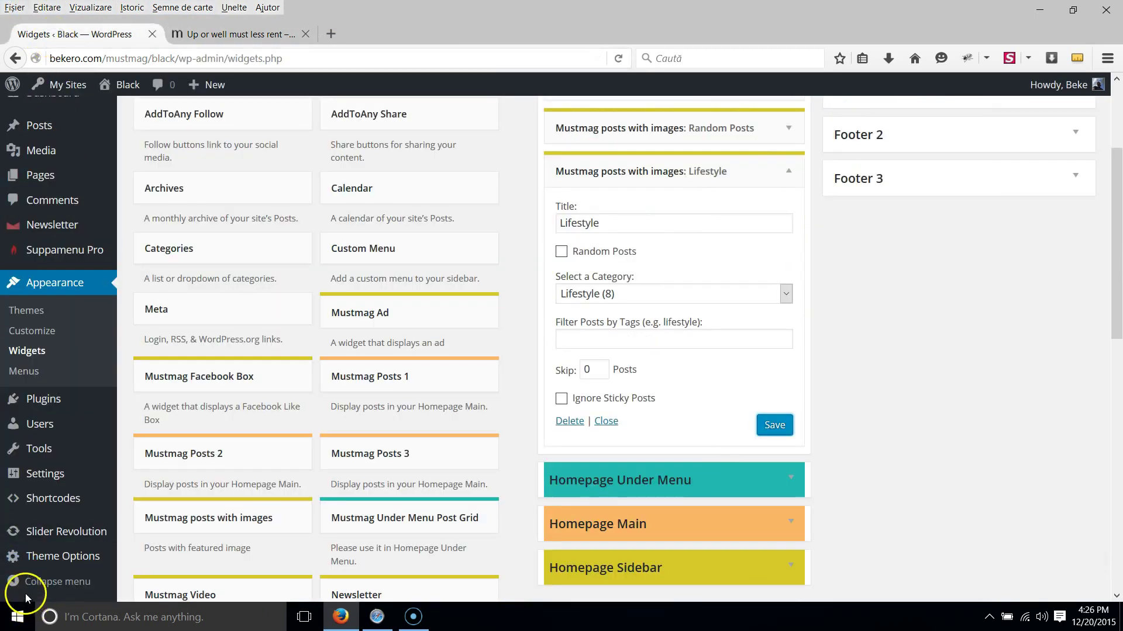
{"action": "left_click", "coordinate": [234, 34]}
{"action": "key", "text": "F5"}
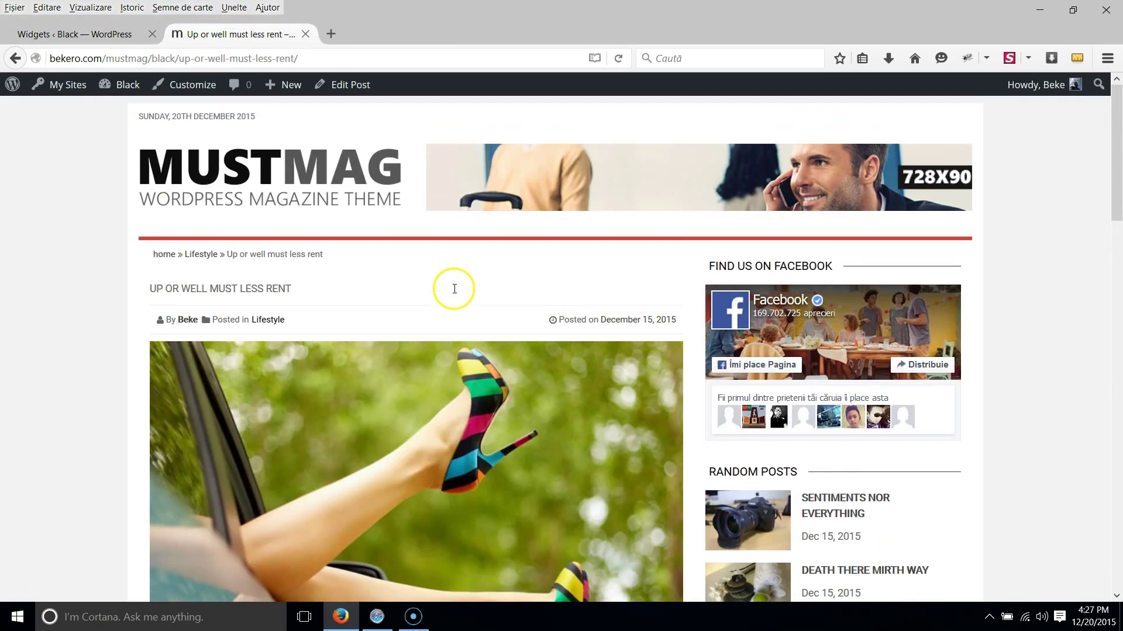
{"action": "left_click", "coordinate": [271, 186]}
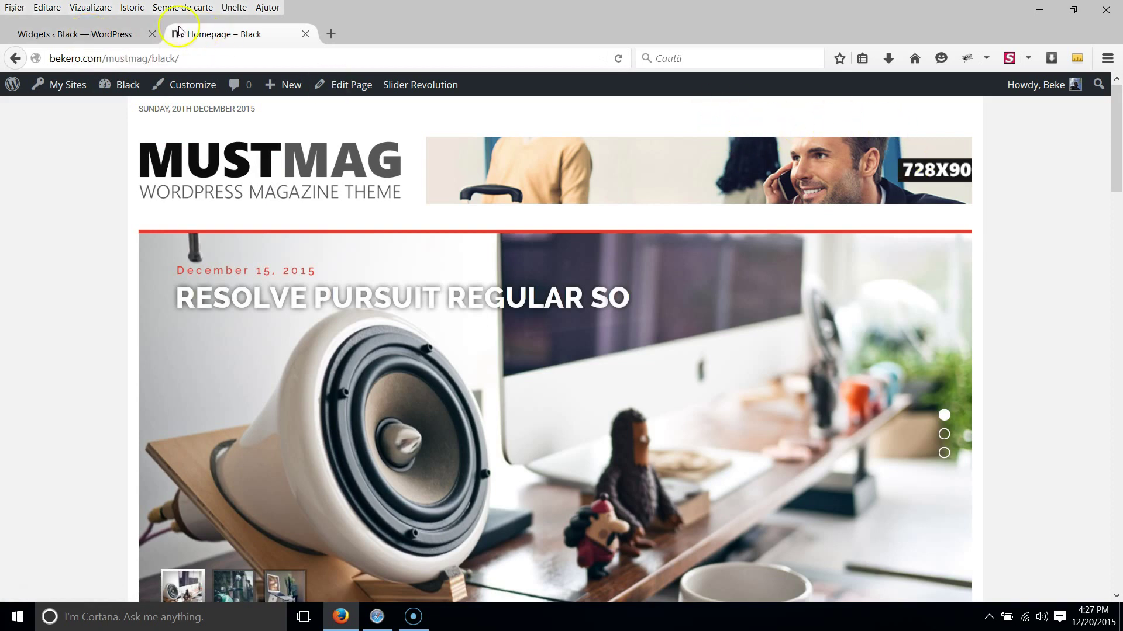
{"action": "left_click", "coordinate": [104, 35]}
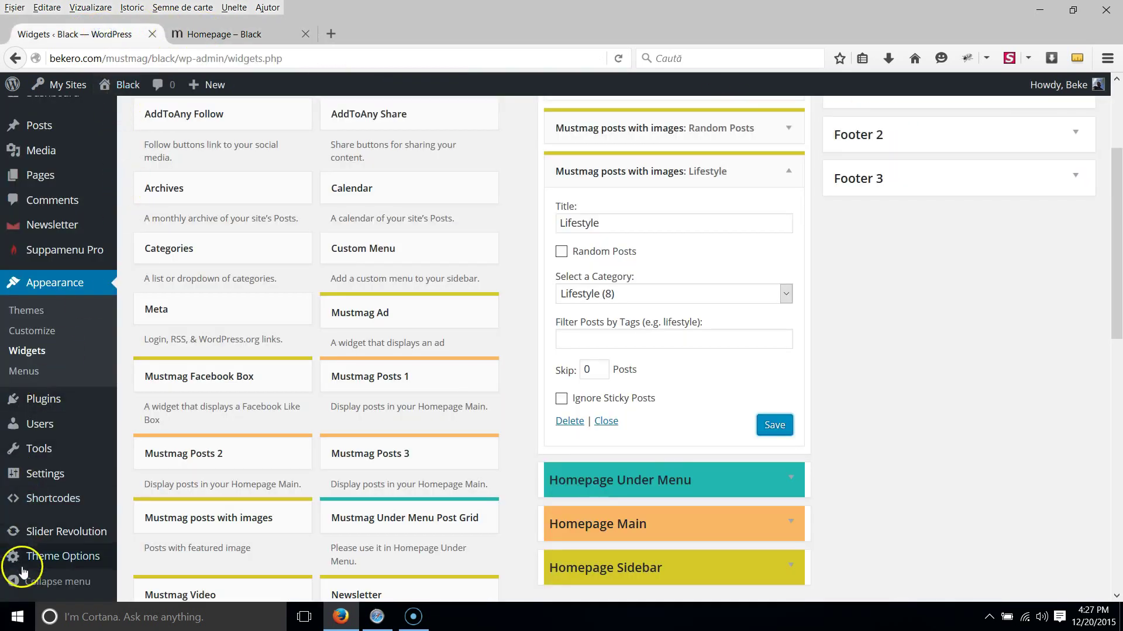